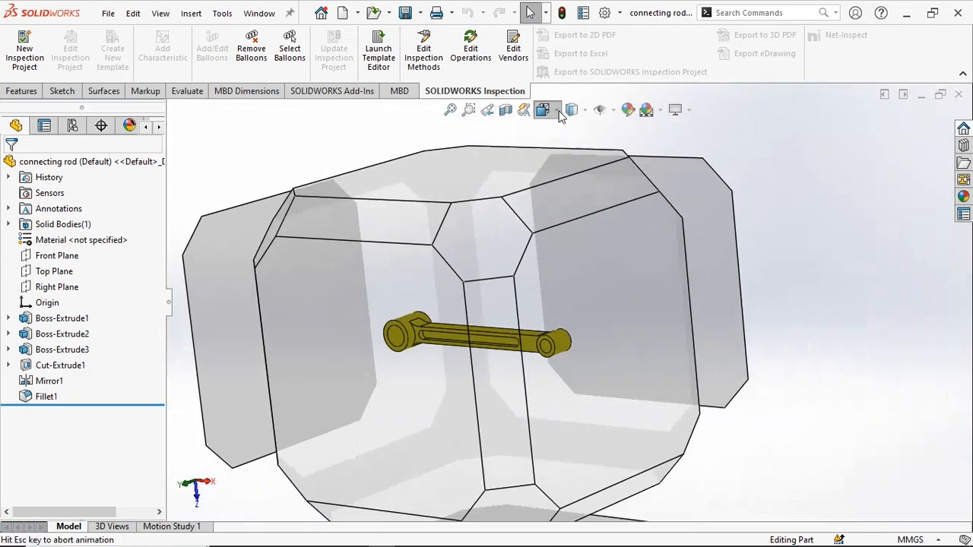
Show the finished connecting rod in isometric view and examine its dimensioned drawing on page 5 of MOTOR RADIAL DRAWINGS.pdf in the browser.
click(623, 149)
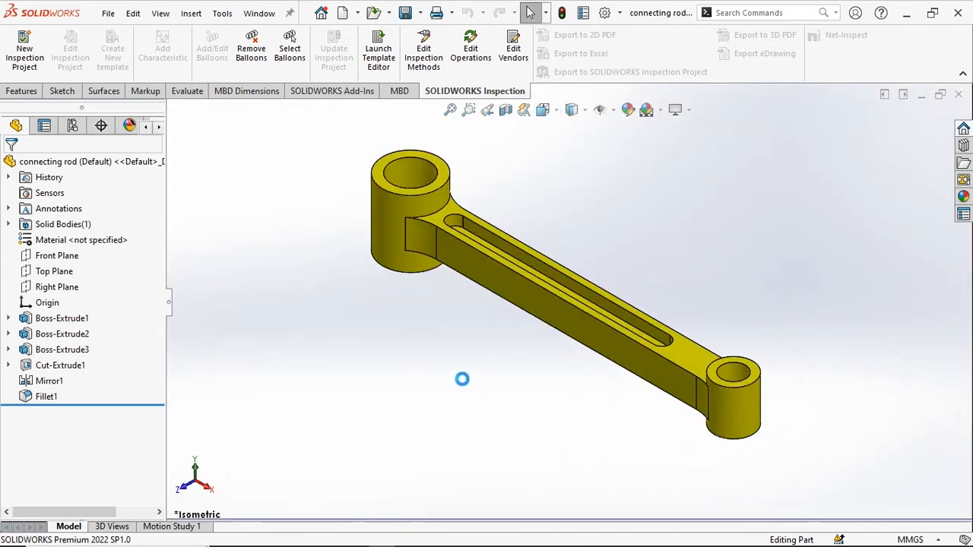
mouse_move(434, 538)
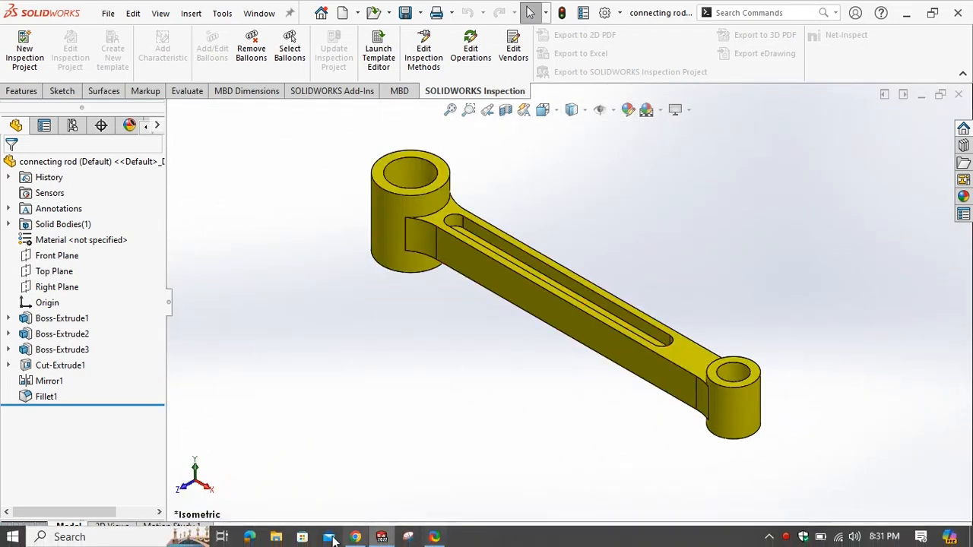
click(355, 537)
scroll(508, 332, down, 4)
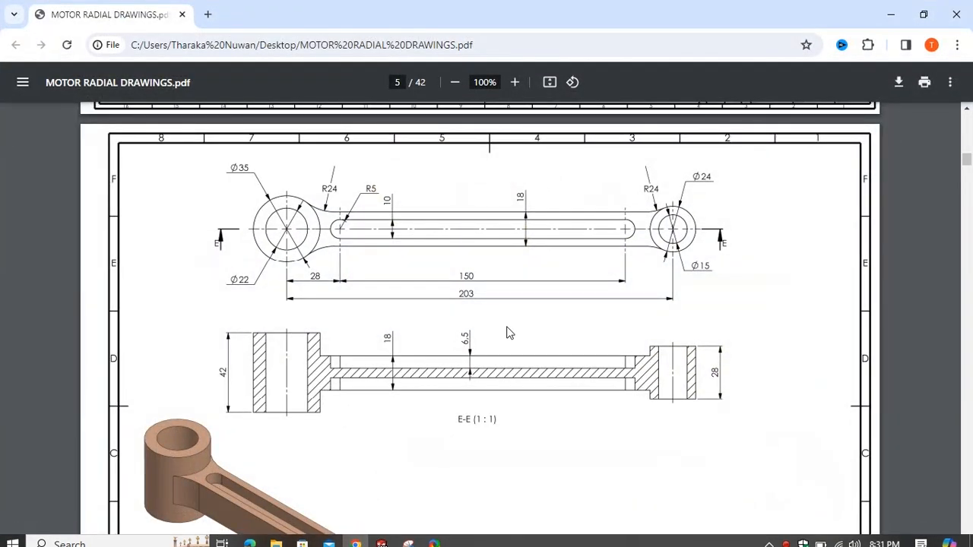
scroll(508, 332, up, 1)
scroll(509, 335, up, 5)
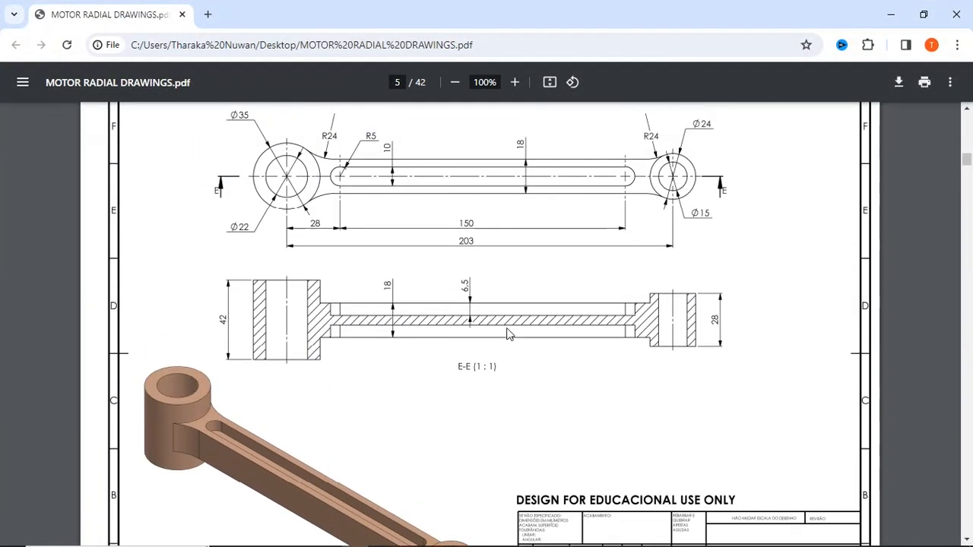
scroll(508, 335, down, 3)
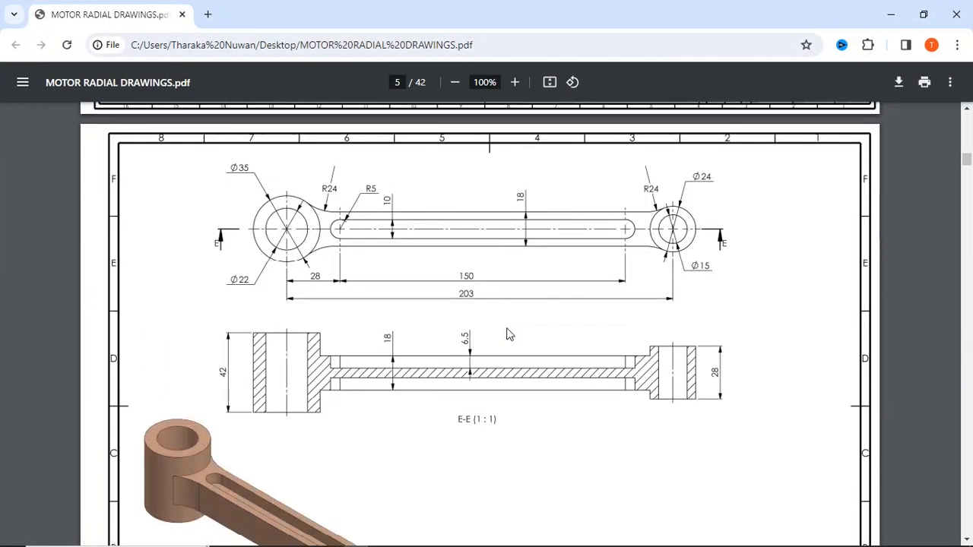
scroll(509, 332, down, 1)
scroll(456, 331, up, 1)
click(892, 9)
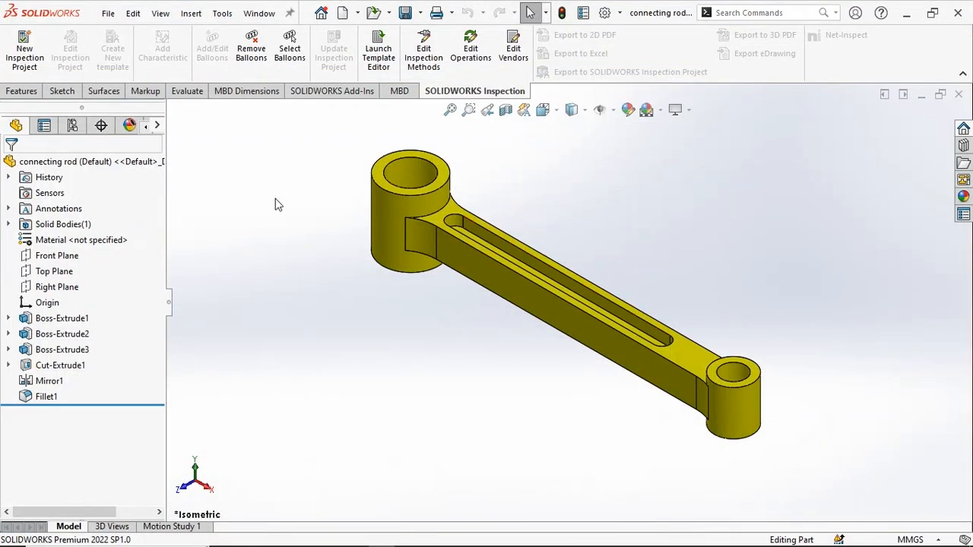
Create a new part document and start a sketch on the Top Plane.
click(104, 13)
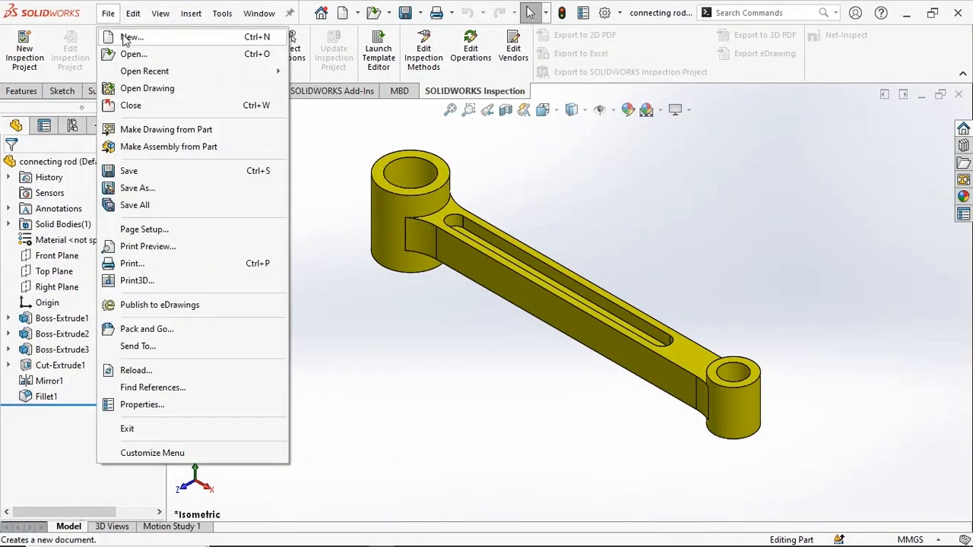
click(127, 35)
click(313, 161)
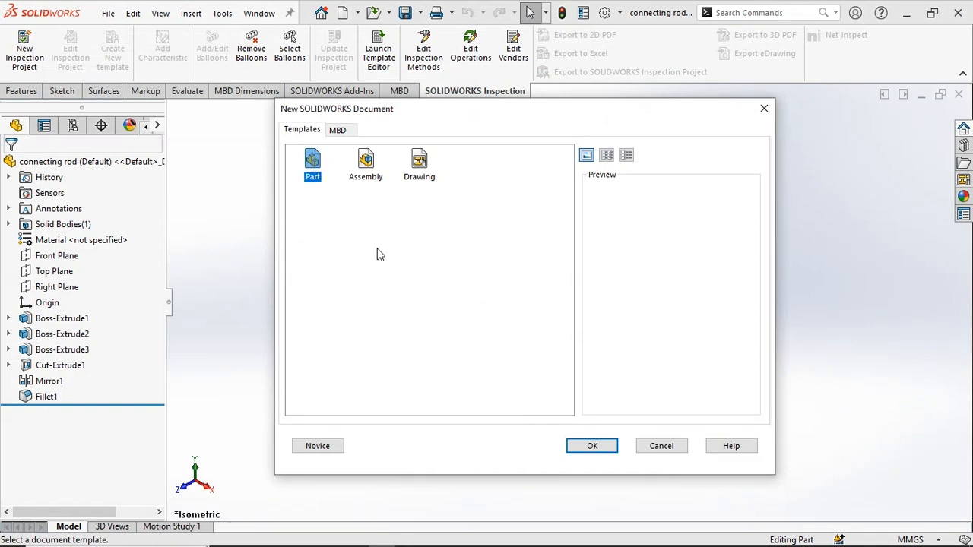
click(591, 446)
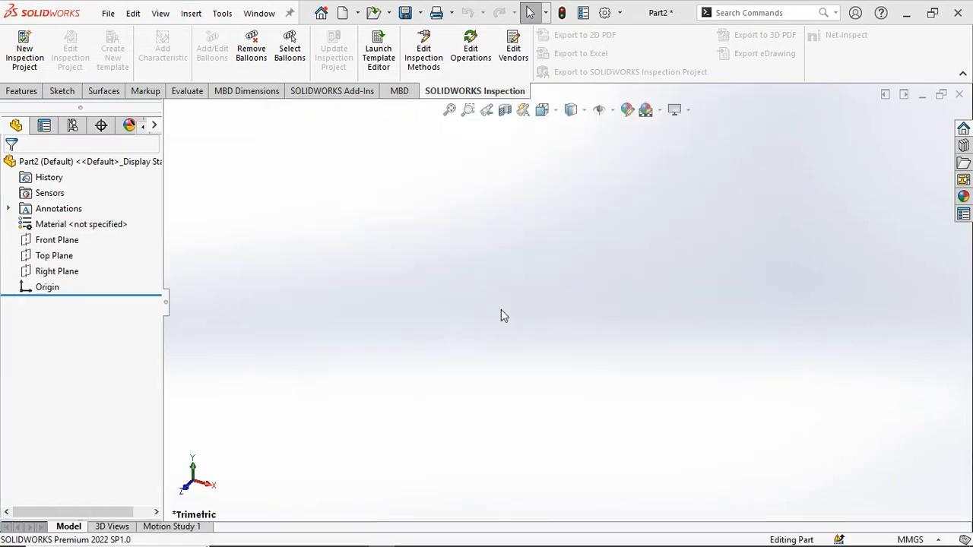
click(68, 255)
click(83, 225)
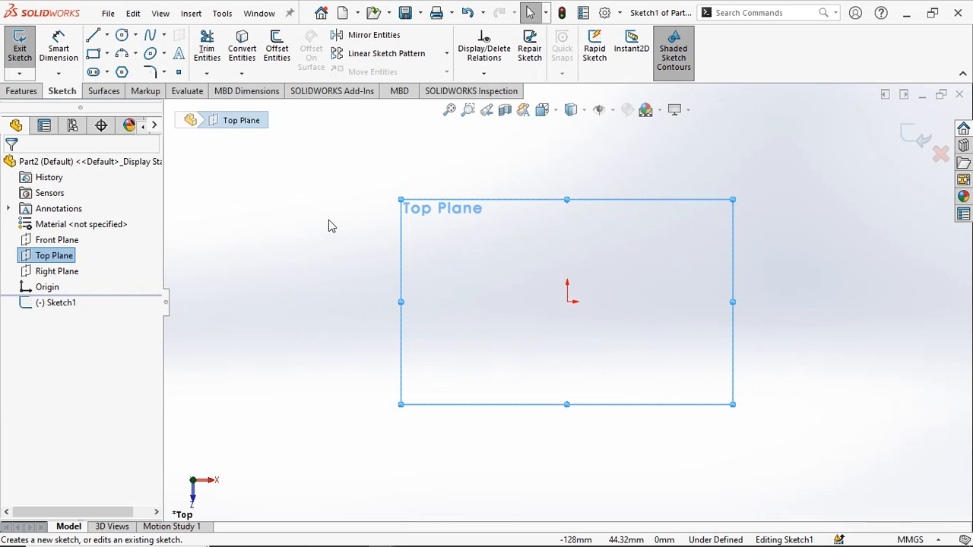
Check the overall length in the drawing PDF and sketch a horizontal centerline about 192 mm long passing through the origin.
click(107, 35)
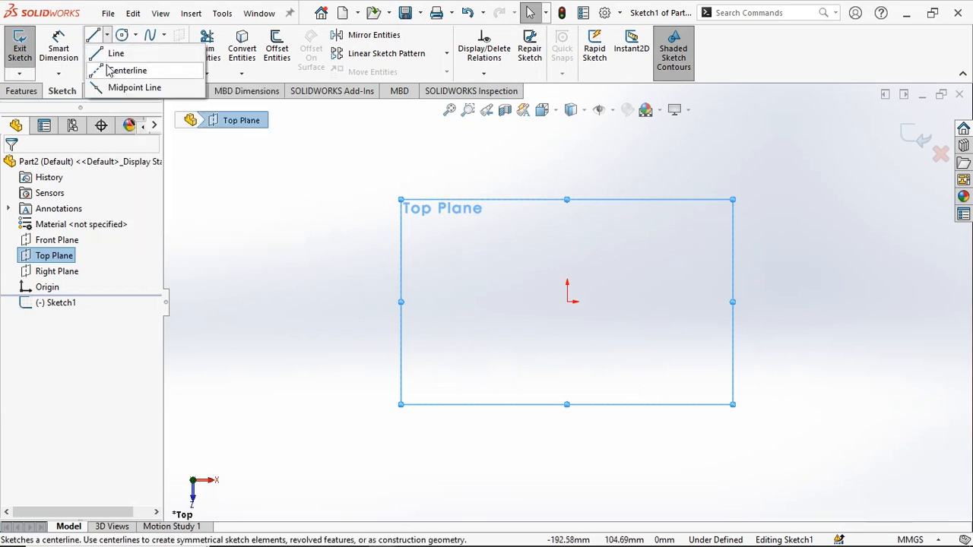
click(128, 70)
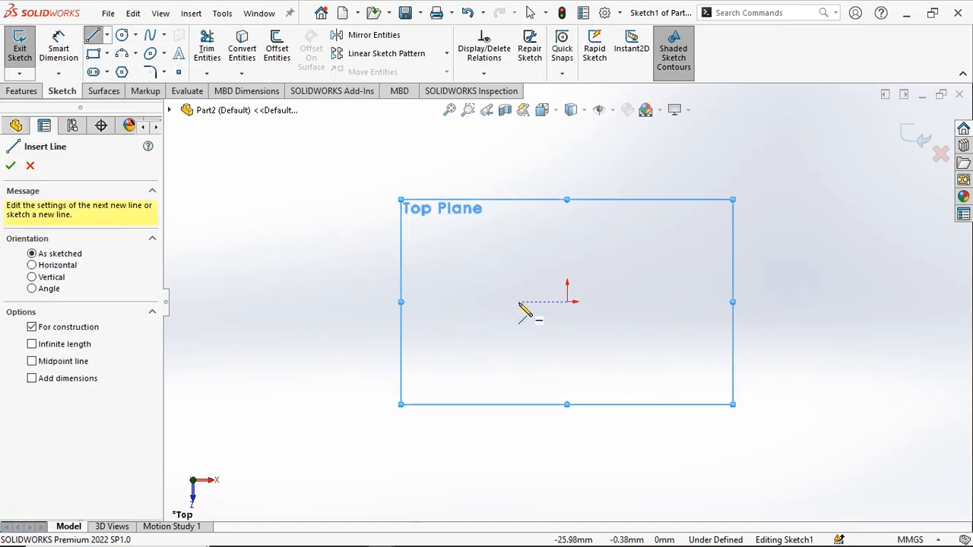
key(alt+Tab)
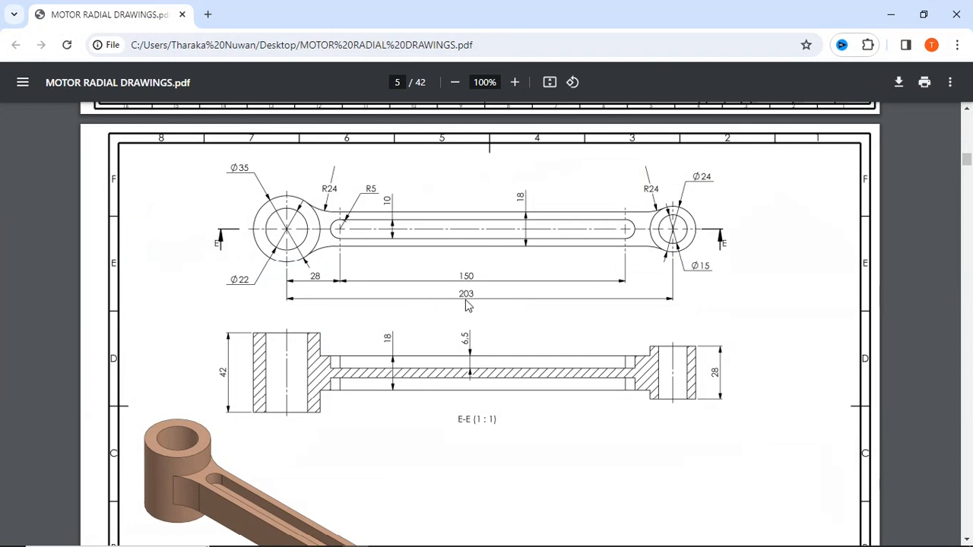
key(alt+Tab)
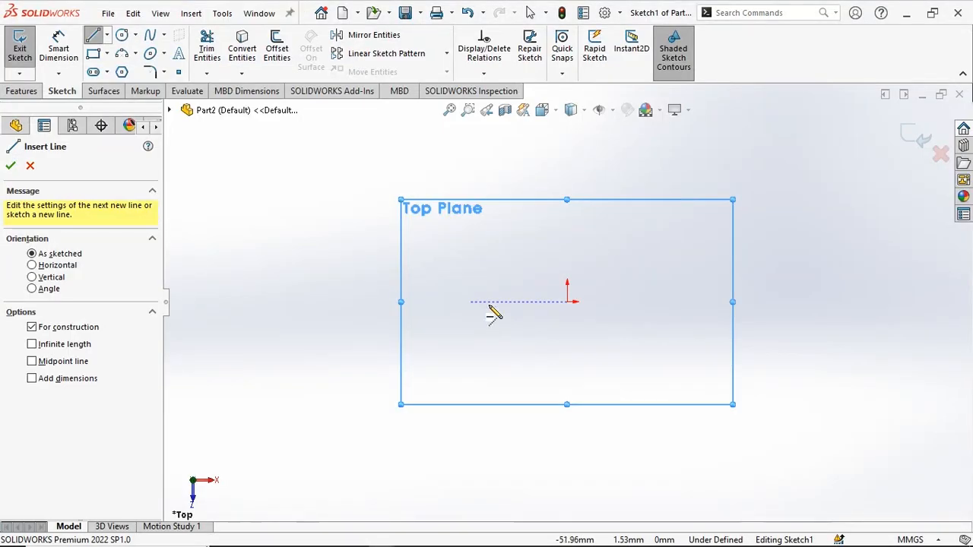
click(428, 302)
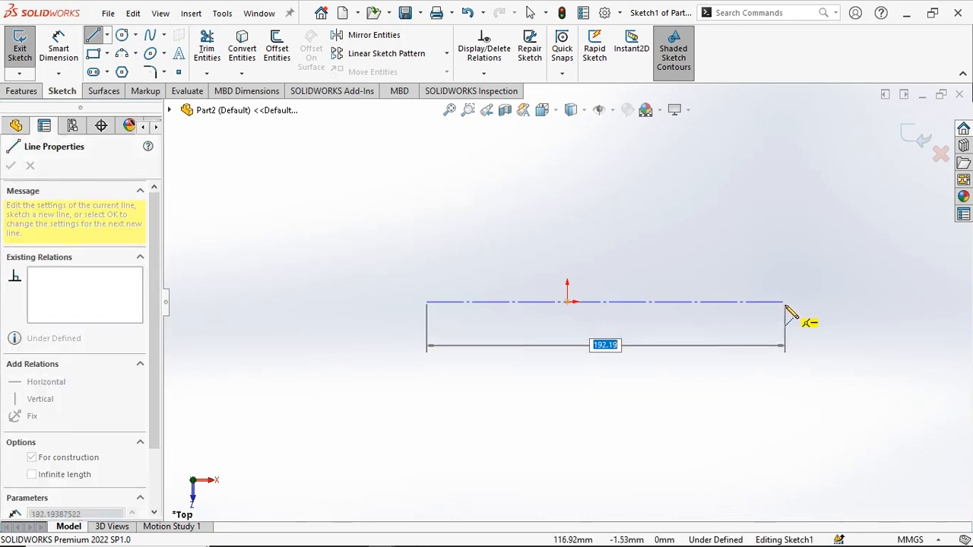
click(786, 303)
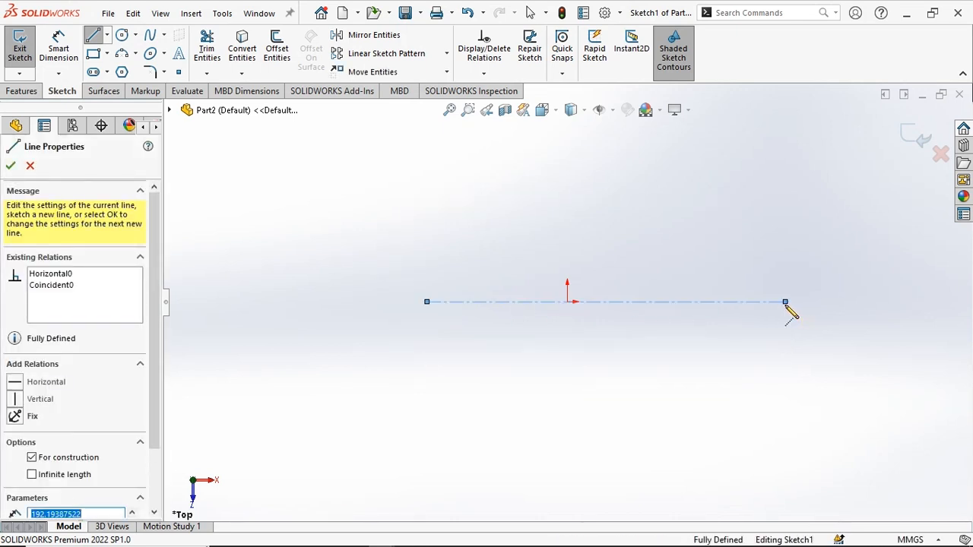
key(Escape)
key(Escape)
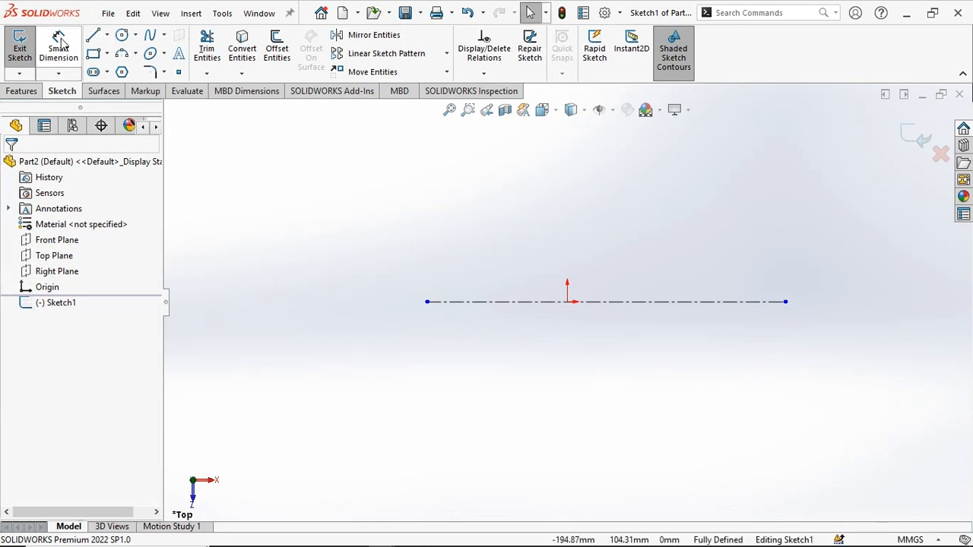
click(608, 302)
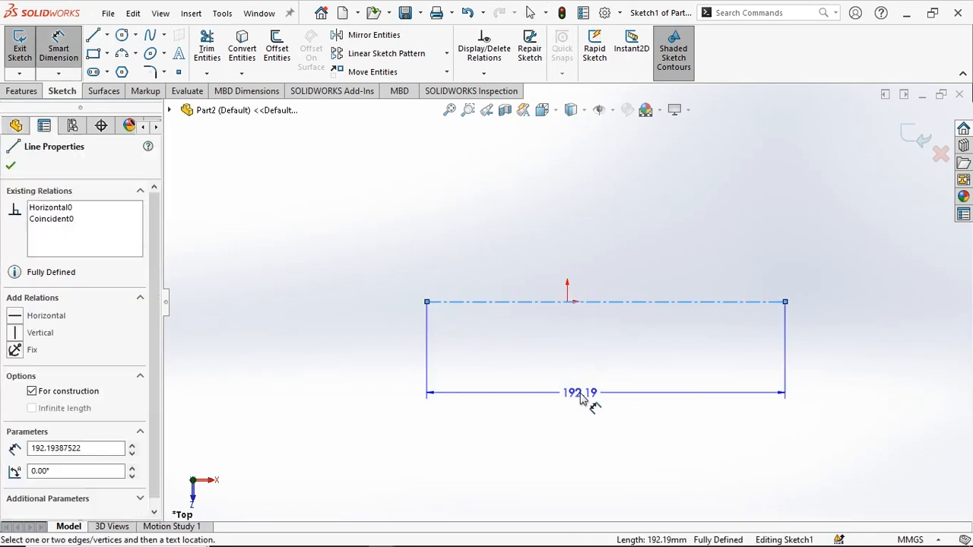
key(Escape)
key(Escape)
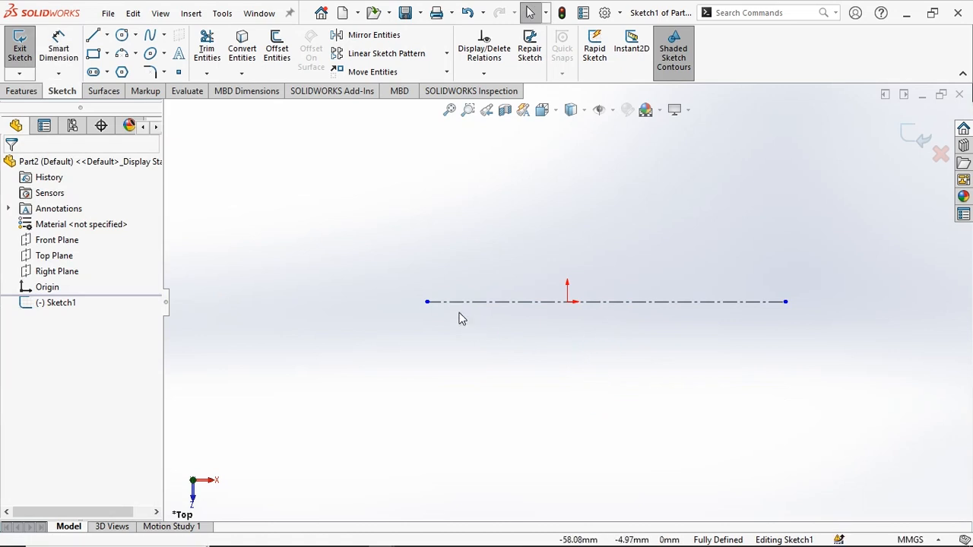
Add a Coincident relation between the centerline's midpoint and the origin.
click(643, 361)
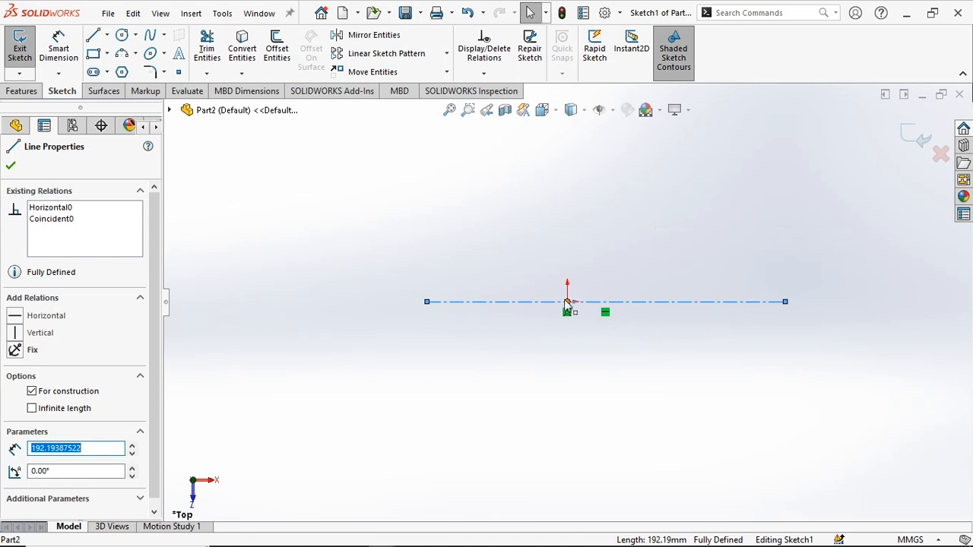
click(605, 302)
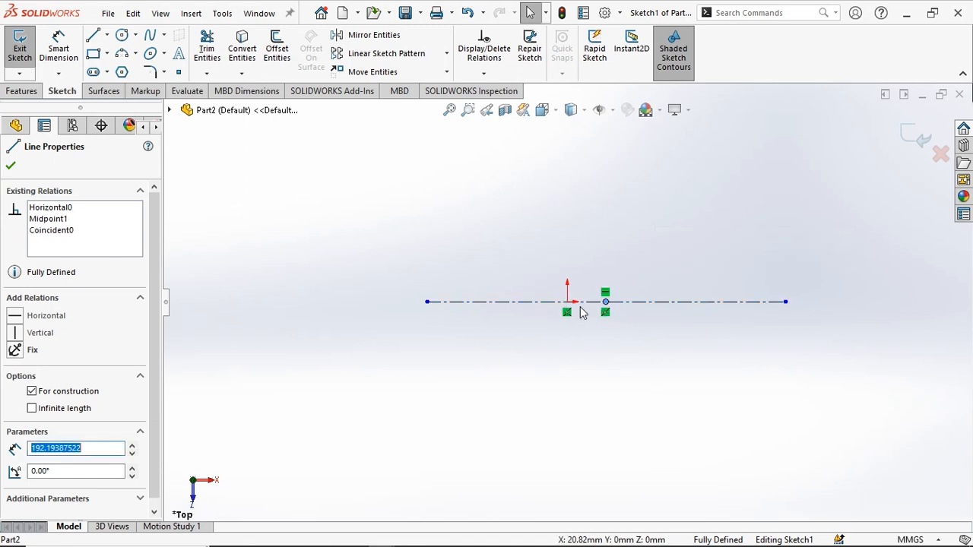
ctrl+click(567, 304)
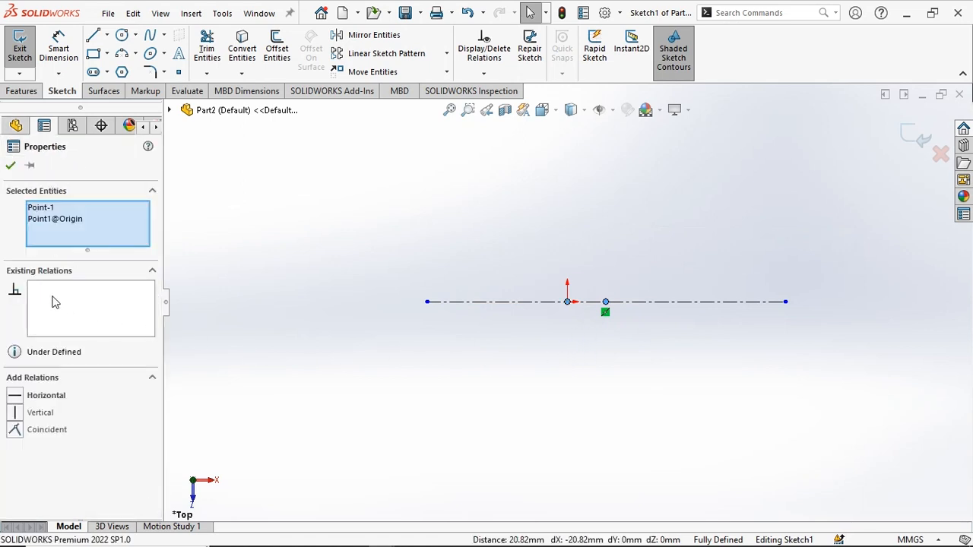
click(16, 431)
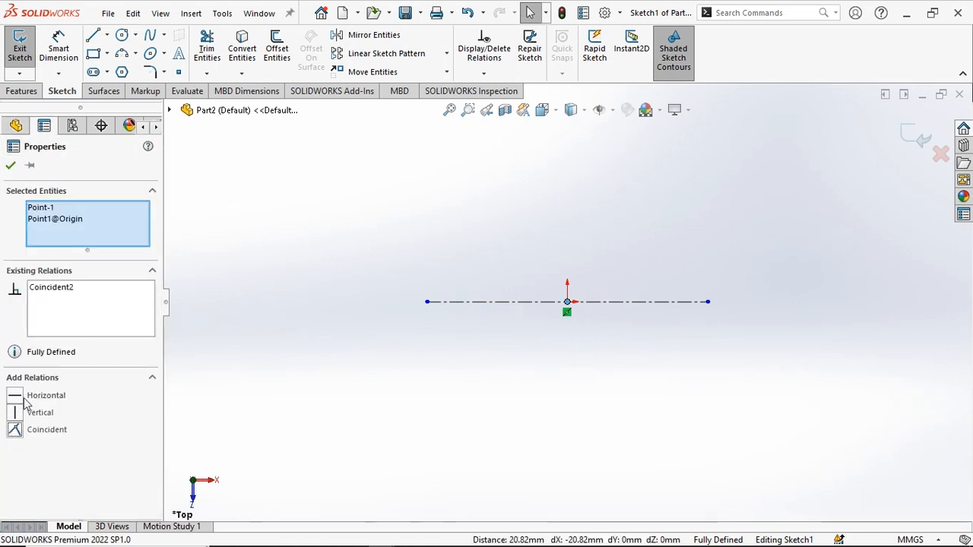
click(10, 165)
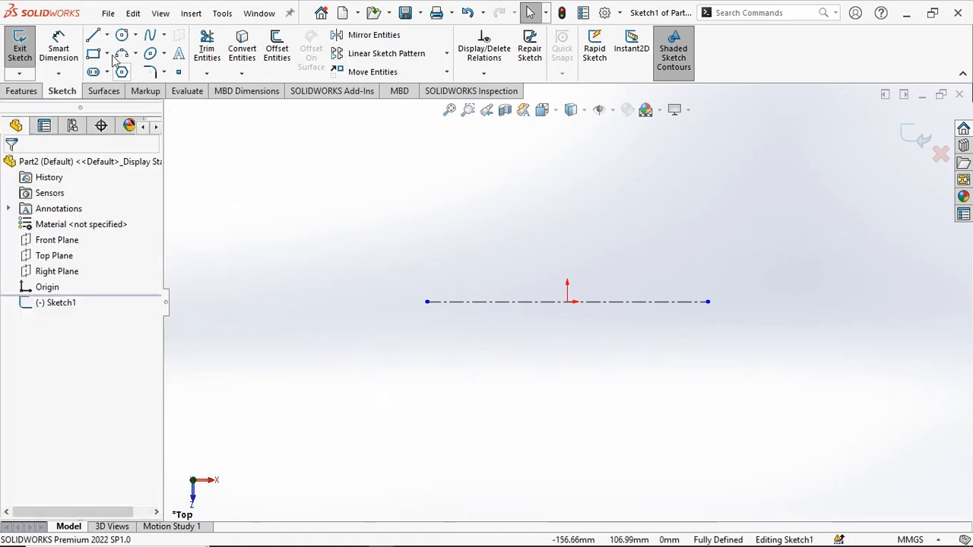
Dimension the centerline's length as 203 mm, taking the value from the drawing PDF.
click(67, 55)
click(603, 303)
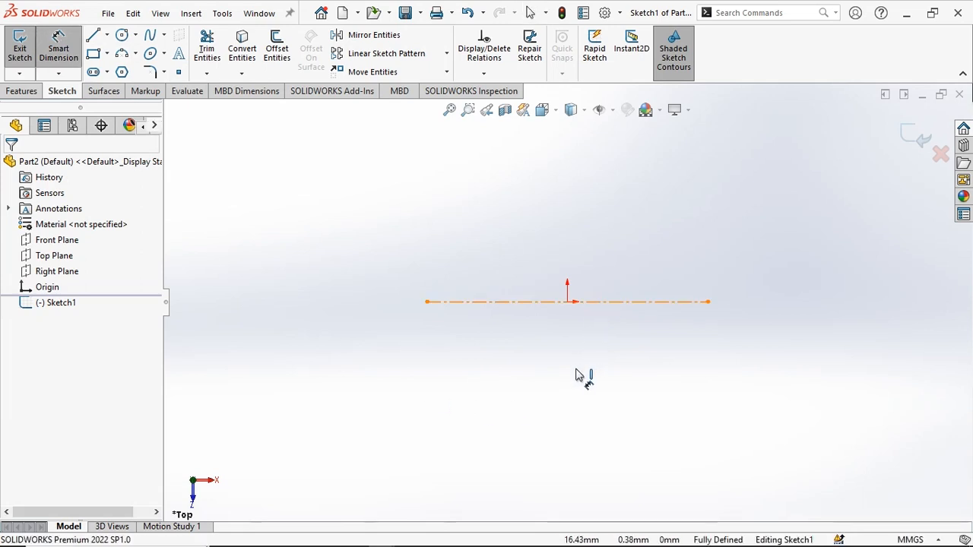
click(572, 378)
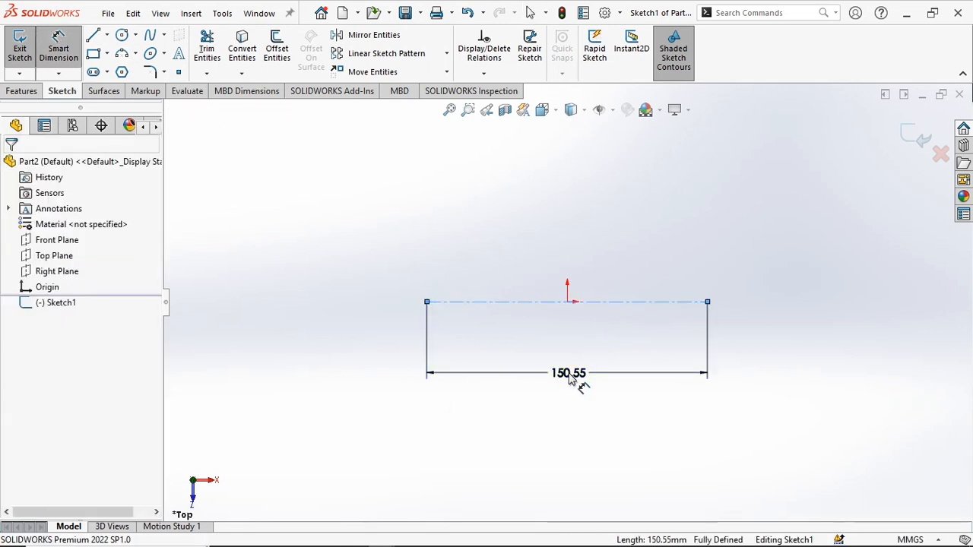
double_click(572, 376)
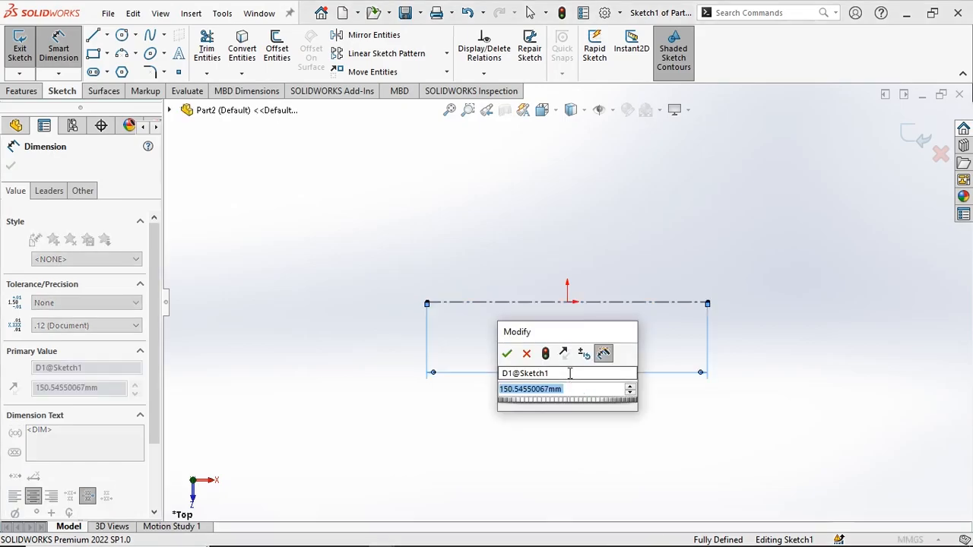
key(alt+Tab)
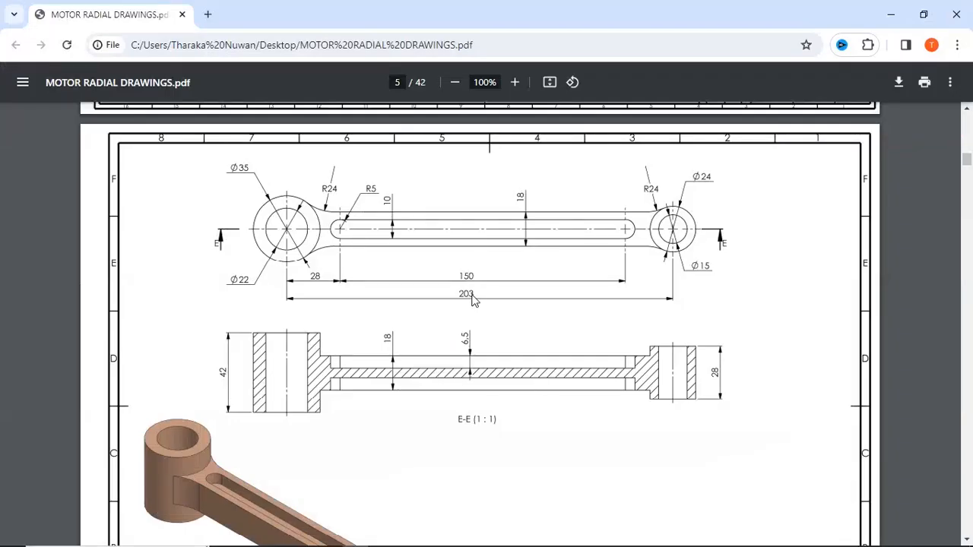
key(alt+Tab)
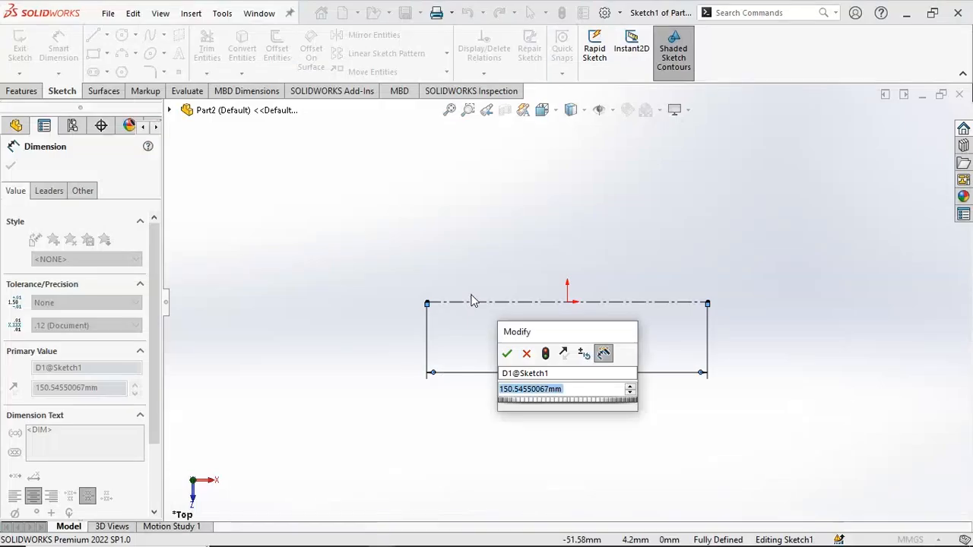
text(203)
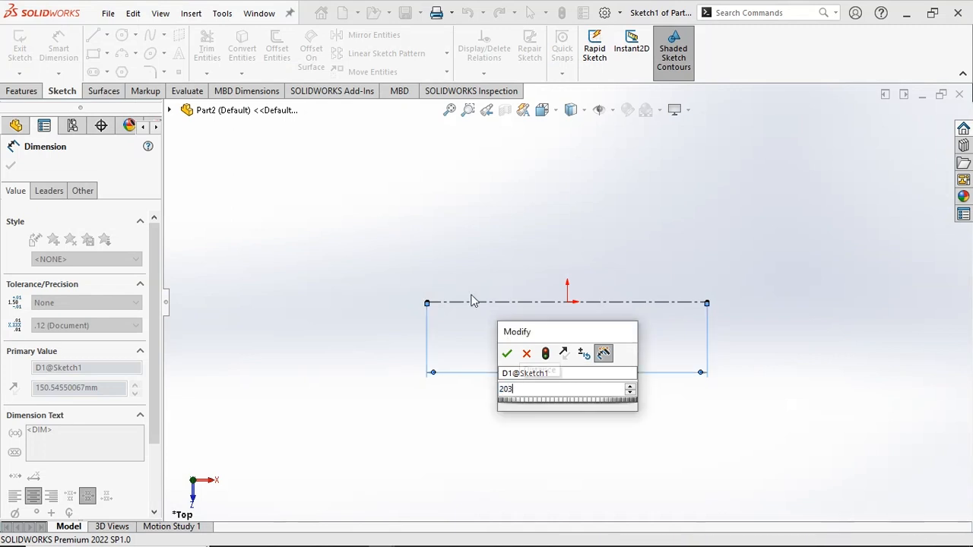
key(Return)
click(827, 327)
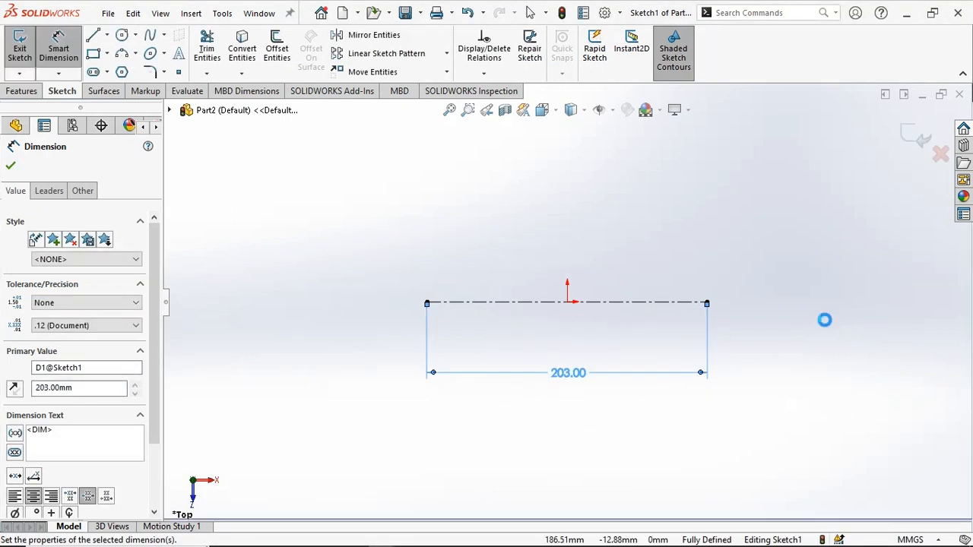
Check the end diameters in the drawing PDF and sketch circles about 77 mm and 53 mm in diameter at the centerline's left and right ends.
key(alt+Tab)
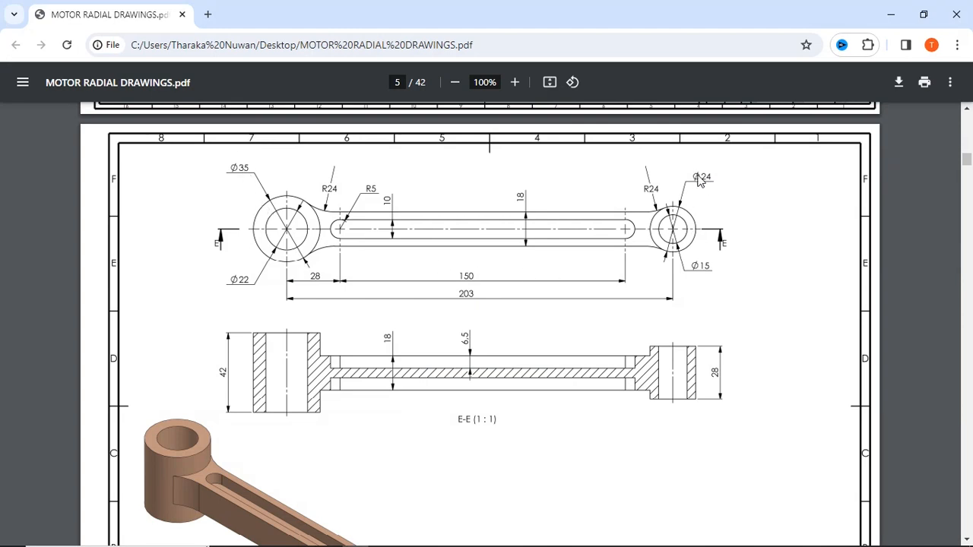
key(alt+Tab)
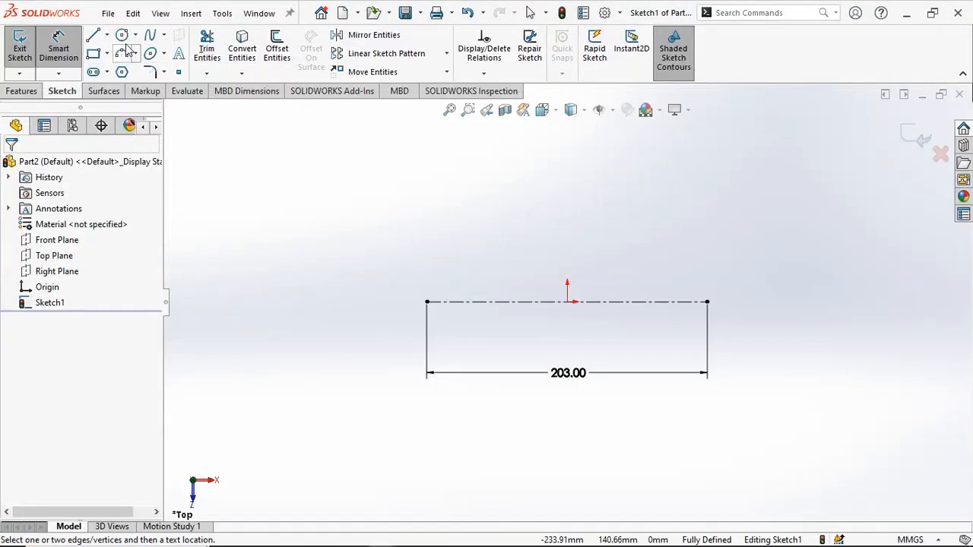
click(122, 36)
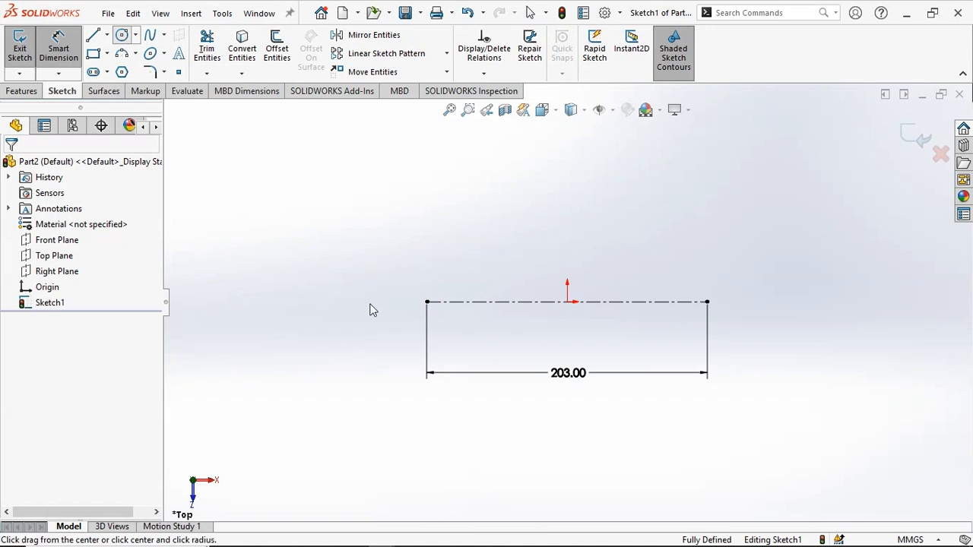
click(427, 302)
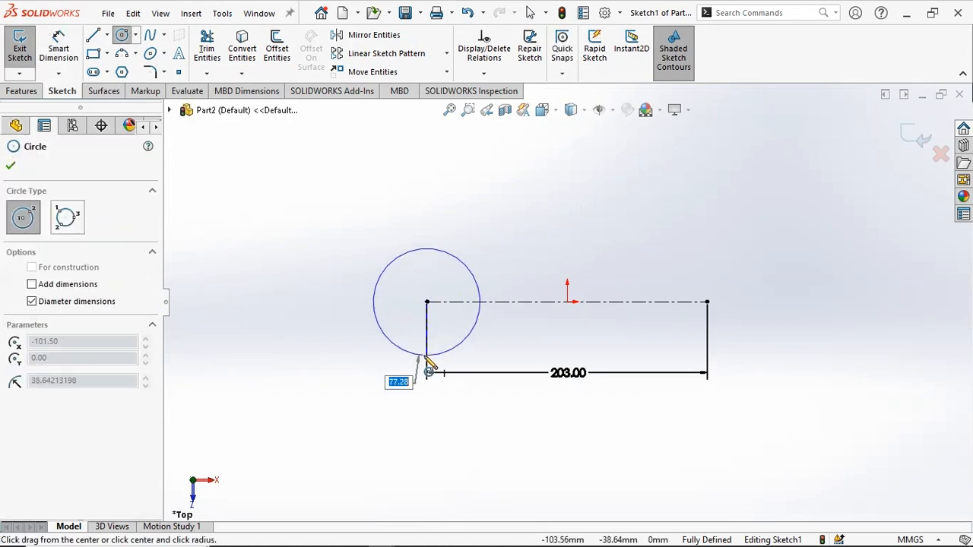
click(426, 355)
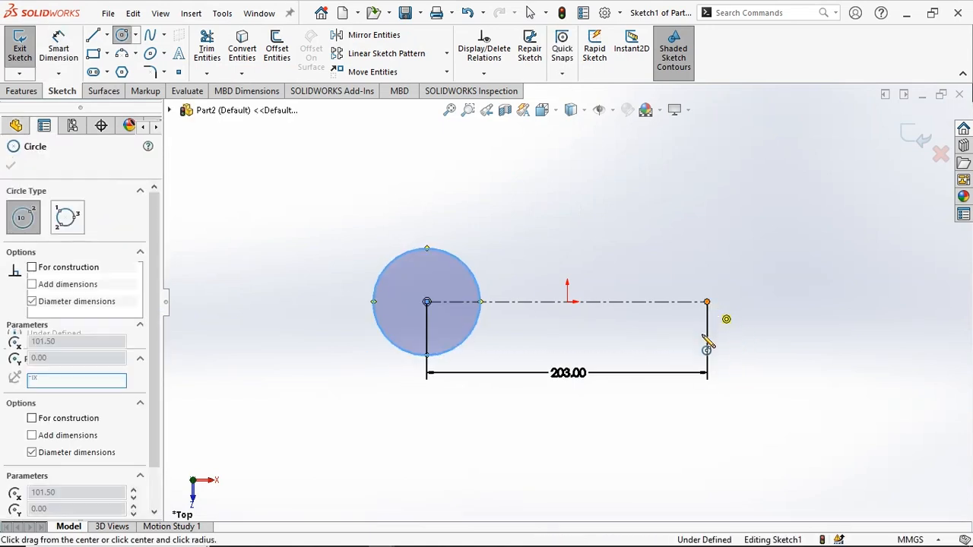
click(707, 302)
click(708, 344)
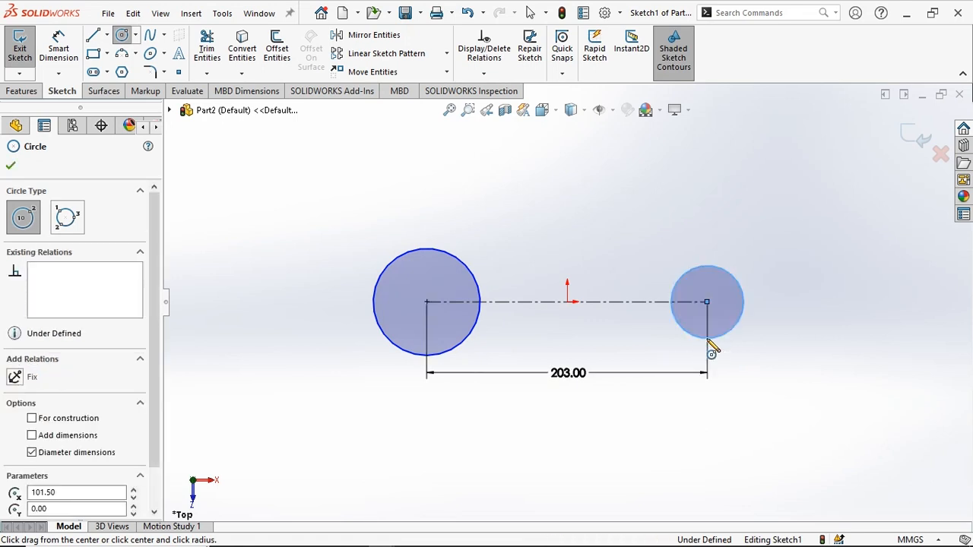
key(Escape)
Dimension the circle at the centerline's left end with a diameter of 35 mm.
click(70, 47)
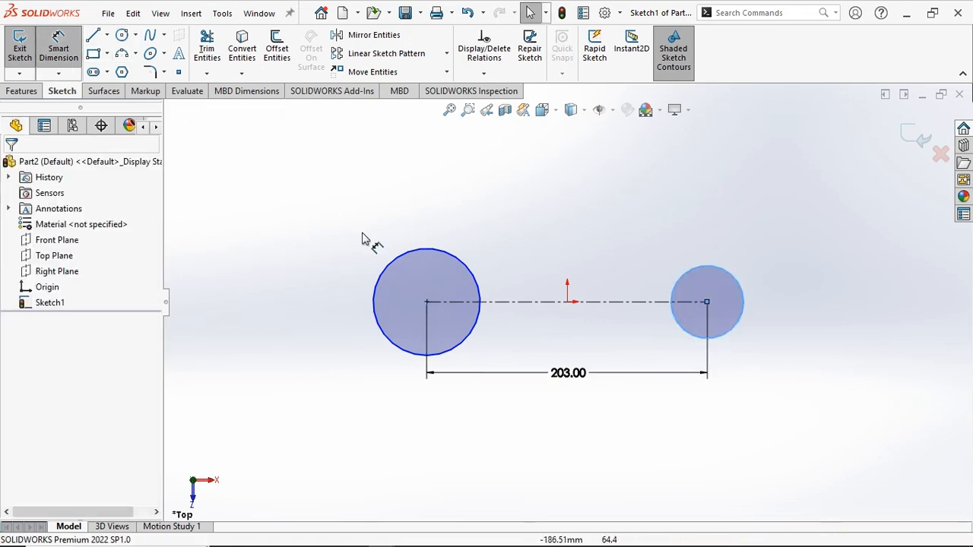
click(434, 256)
click(326, 176)
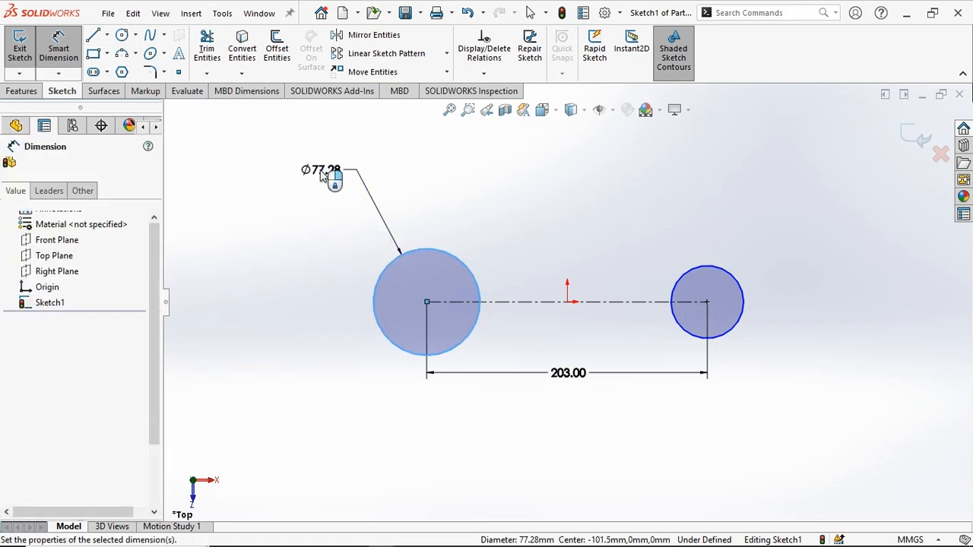
text(38)
key(Return)
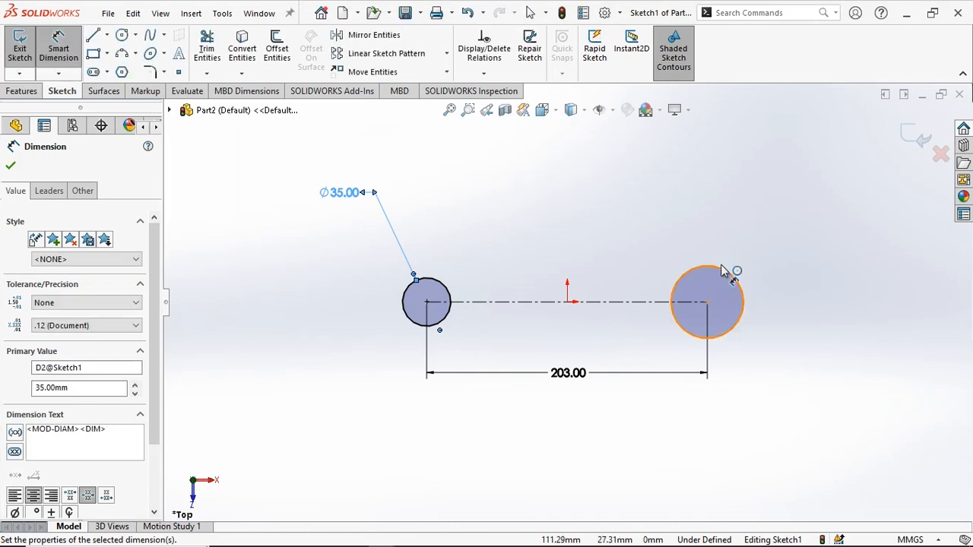
Dimension the circle at the centerline's right end with a diameter of 24 mm, checking the value against the drawing PDF.
click(791, 196)
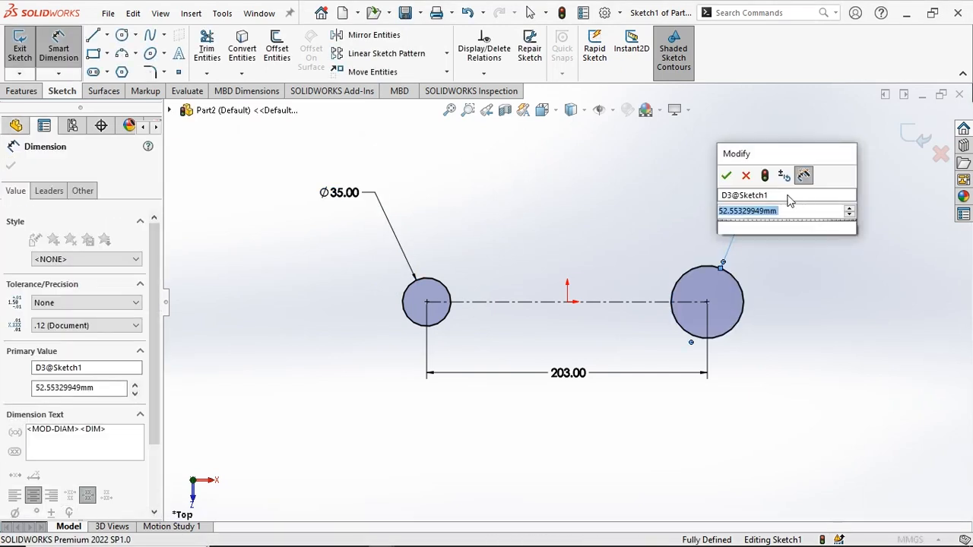
text(24)
key(alt+Tab)
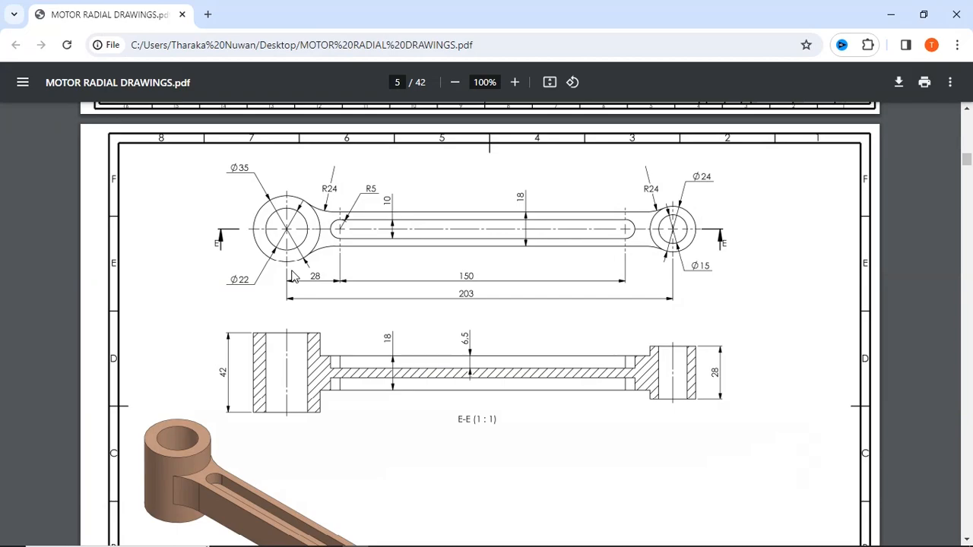
key(alt+Tab)
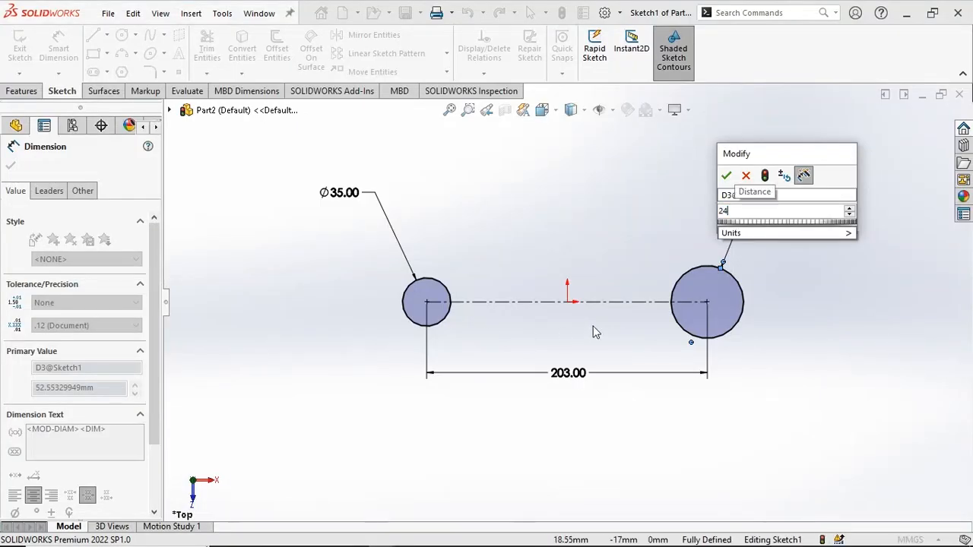
key(Escape)
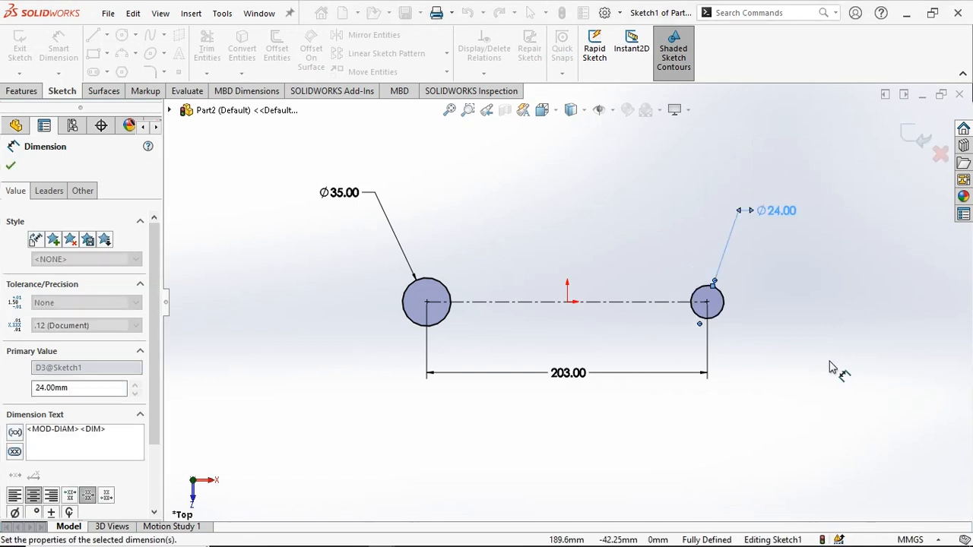
click(829, 361)
Move the 24 mm and 35 mm diameter dimensions closer to their circles.
scroll(524, 303, down, 2)
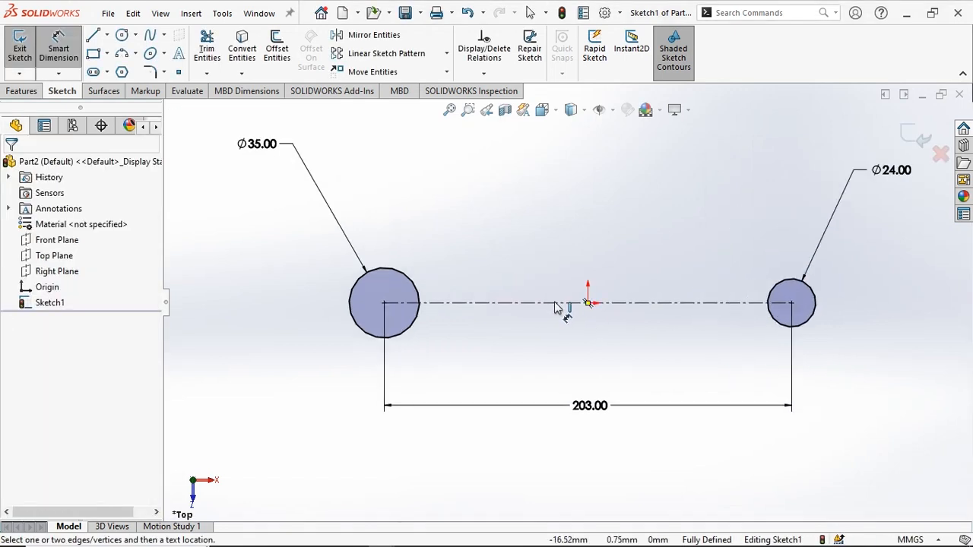
drag(907, 179, 863, 253)
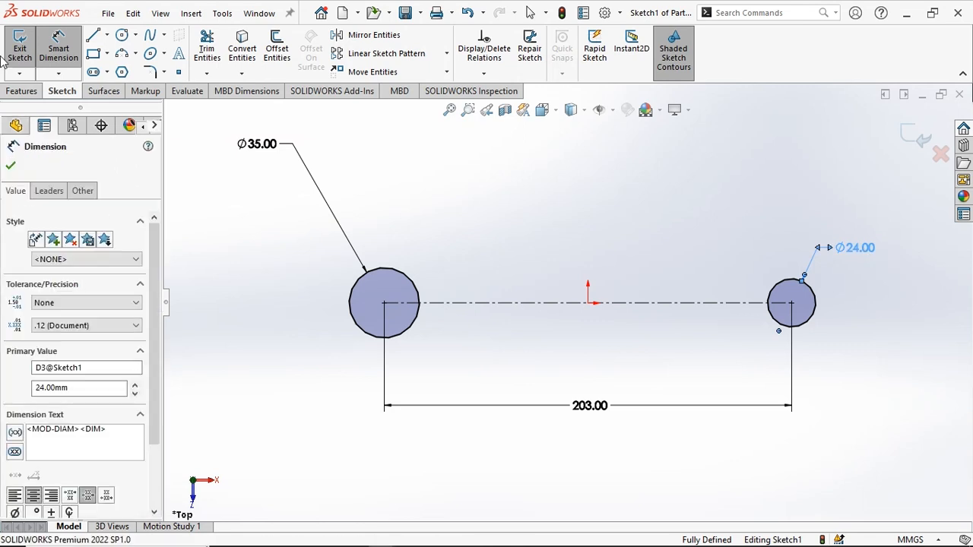
drag(255, 137, 318, 242)
scroll(604, 314, down, 2)
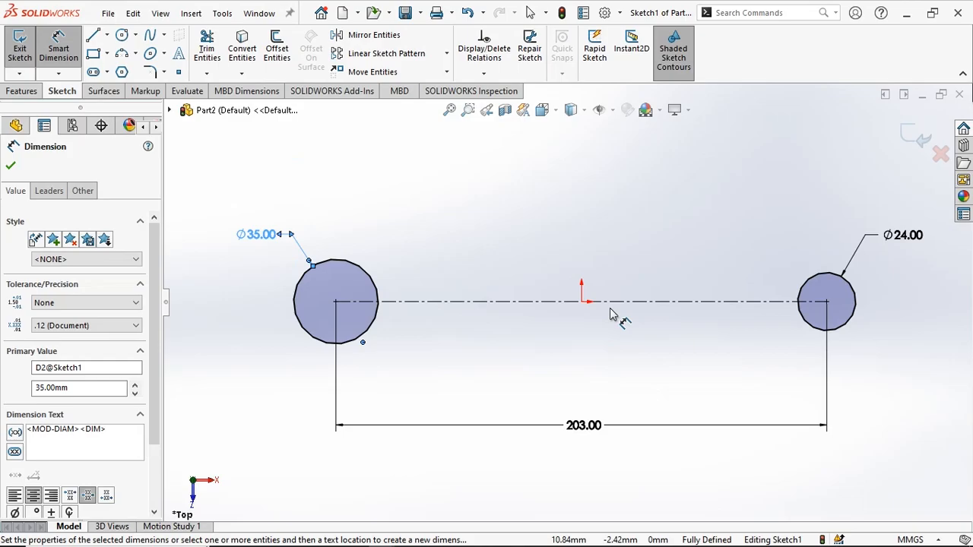
Review the rod's shape in the drawing PDF and sketch a line about 168 mm long above the centerline, spanning between the two circles.
key(alt+Tab)
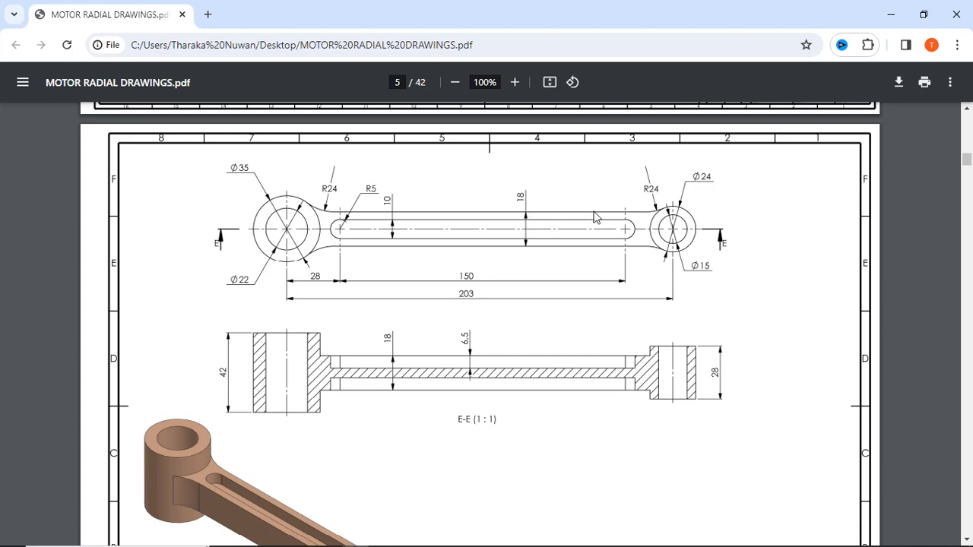
scroll(595, 217, down, 3)
scroll(535, 352, up, 2)
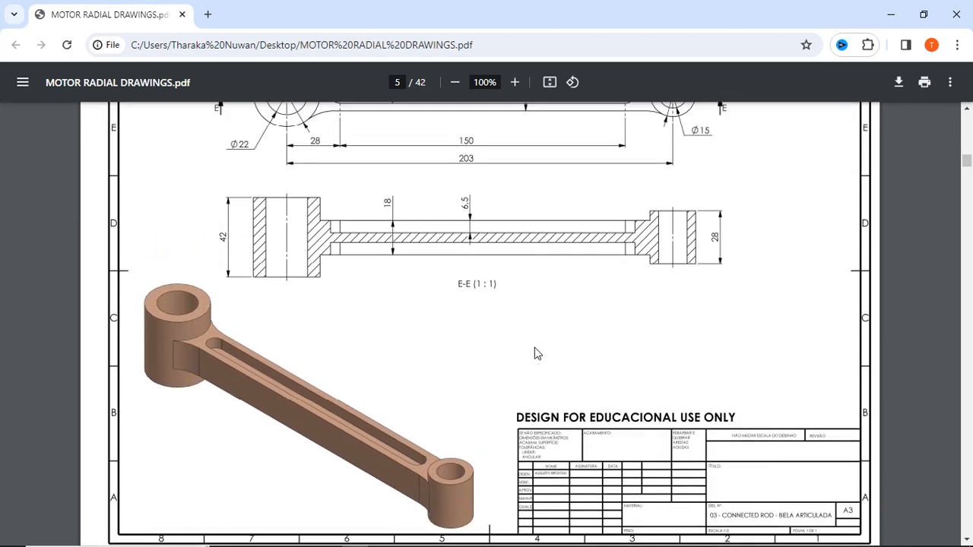
scroll(535, 352, up, 2)
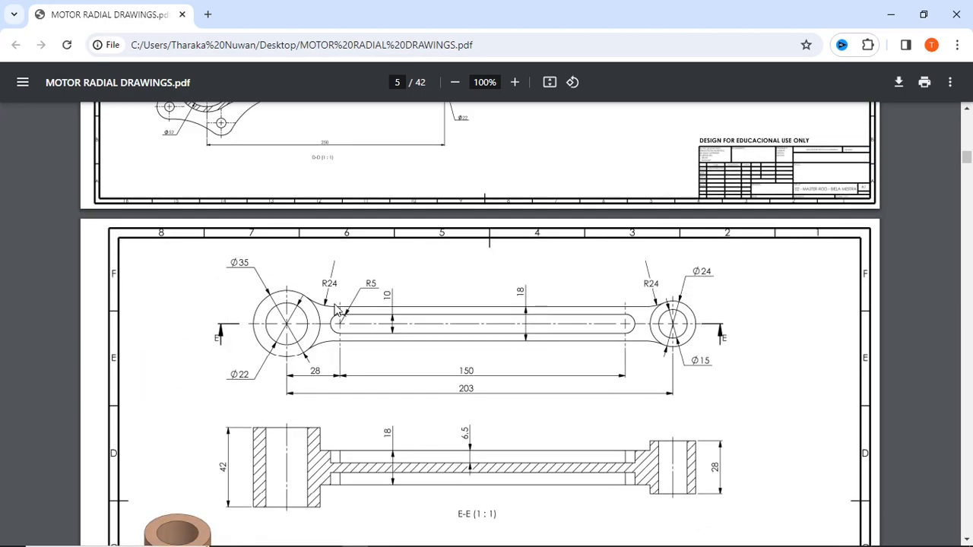
key(alt+Tab)
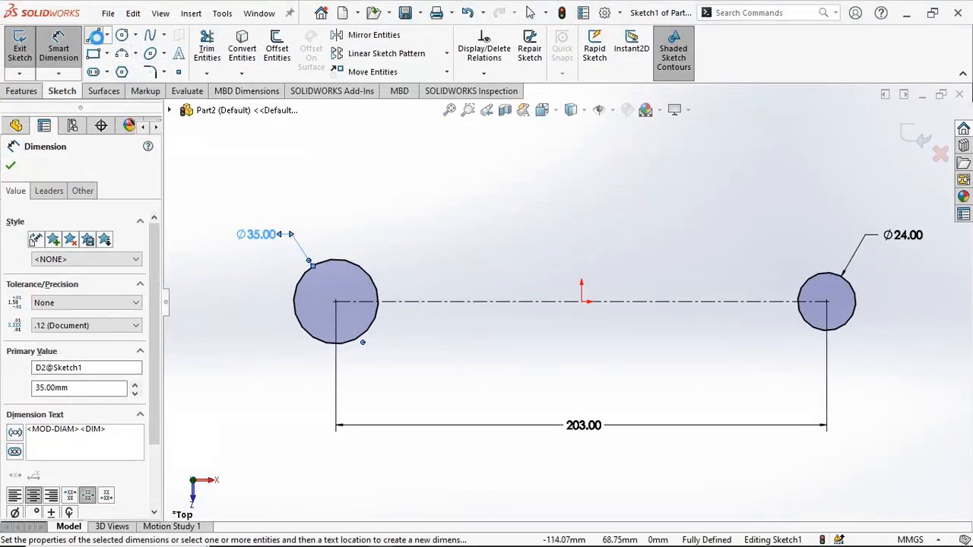
key(l)
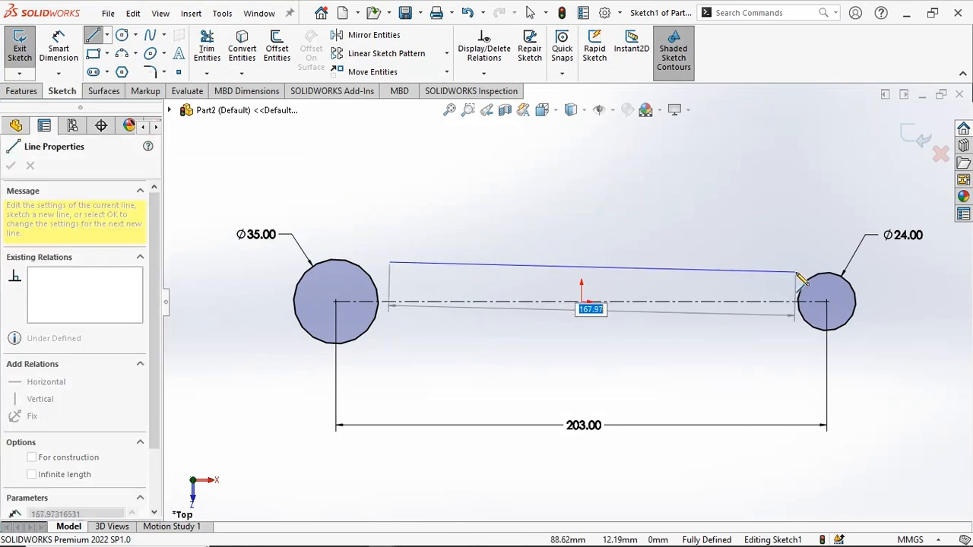
click(797, 273)
key(Escape)
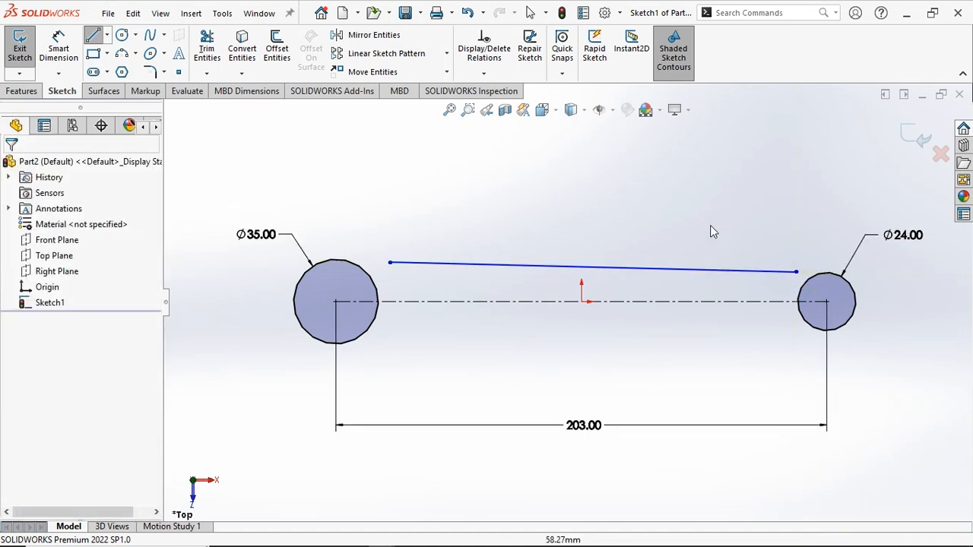
Sketch a three-point arc with a radius of about 34 mm from the upper line's left end to the 35 mm circle.
click(135, 53)
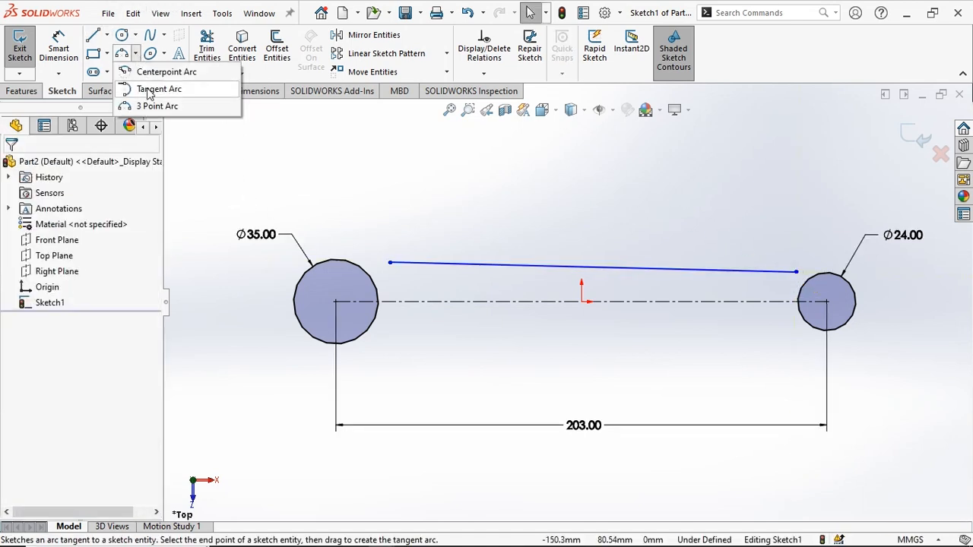
click(390, 263)
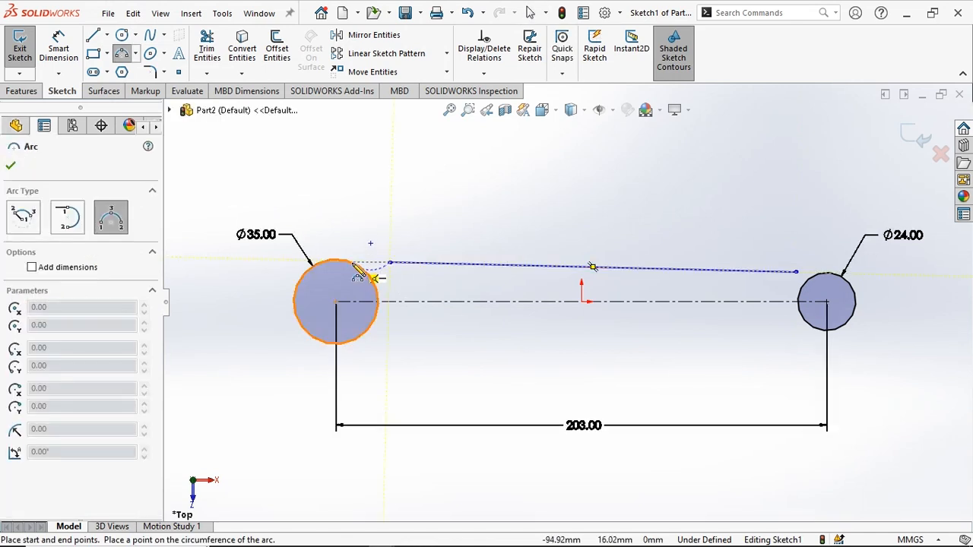
click(351, 262)
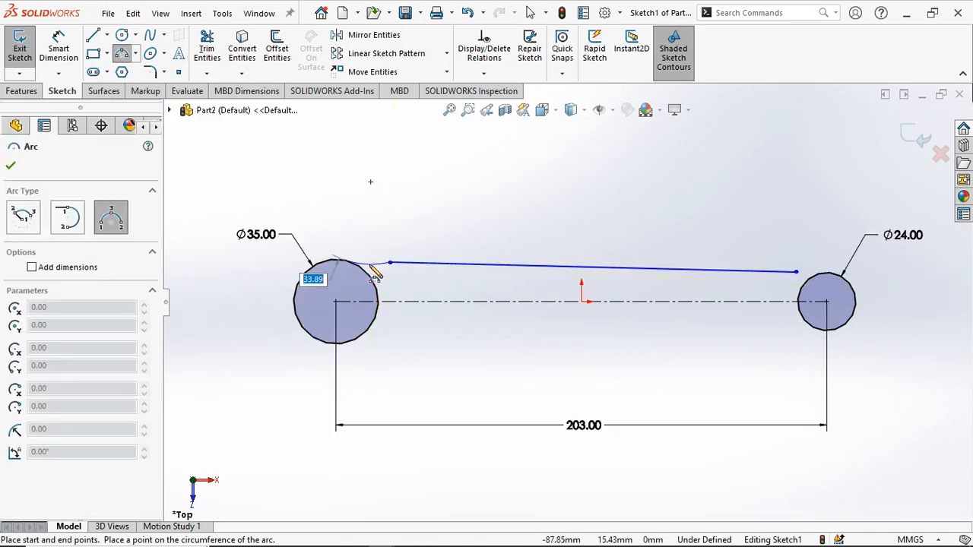
click(375, 273)
key(Escape)
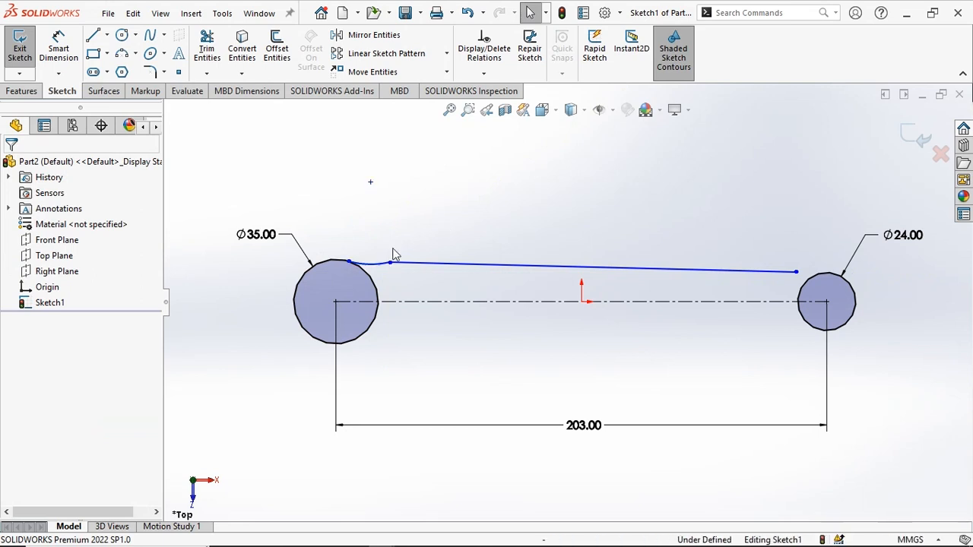
Add a Tangent relation between the arc and the upper line.
click(392, 276)
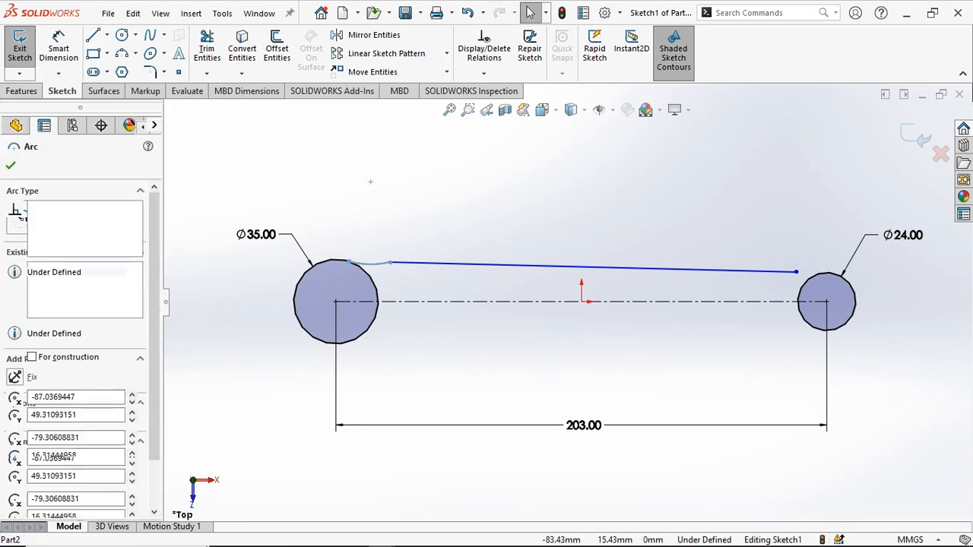
ctrl+click(591, 268)
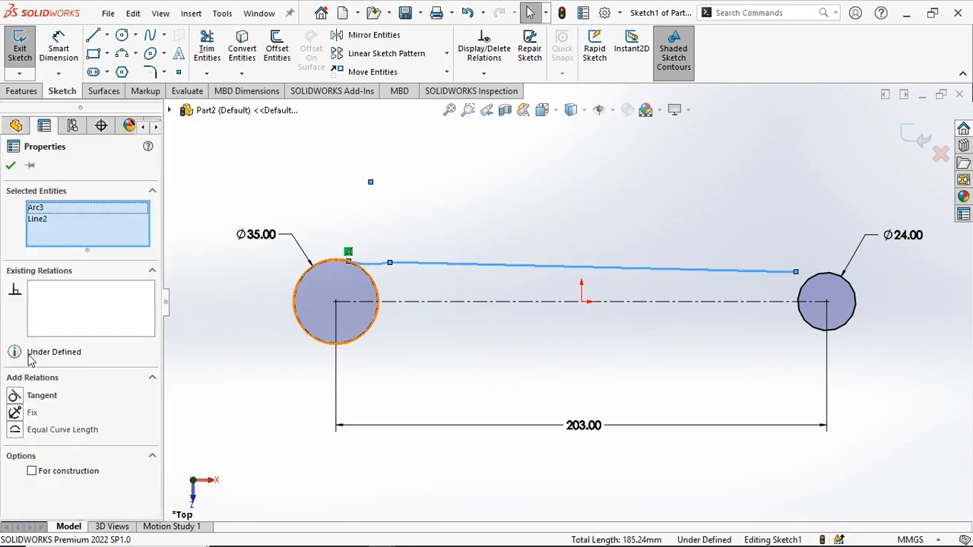
click(14, 396)
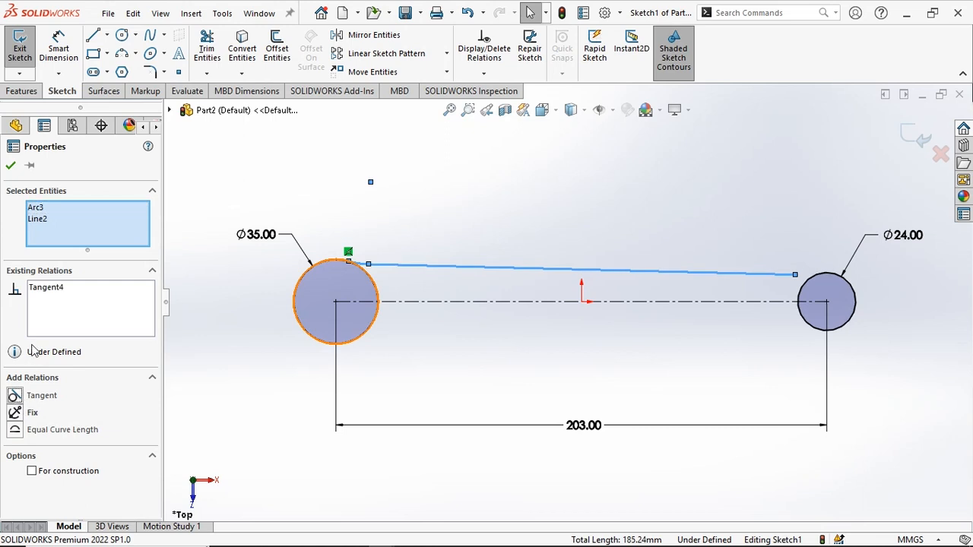
click(10, 165)
Add a Tangent relation between the arc and the 35 mm circle.
scroll(342, 284, down, 1)
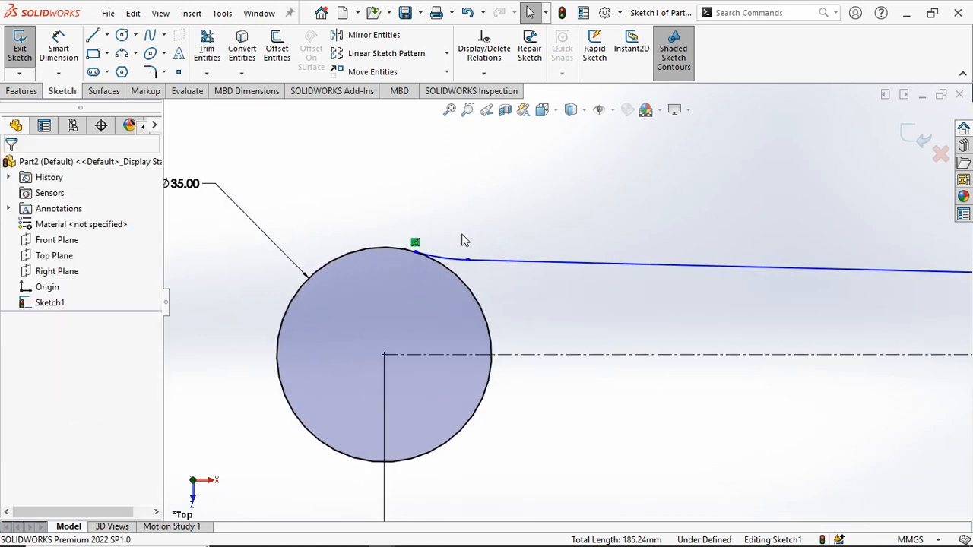
click(460, 275)
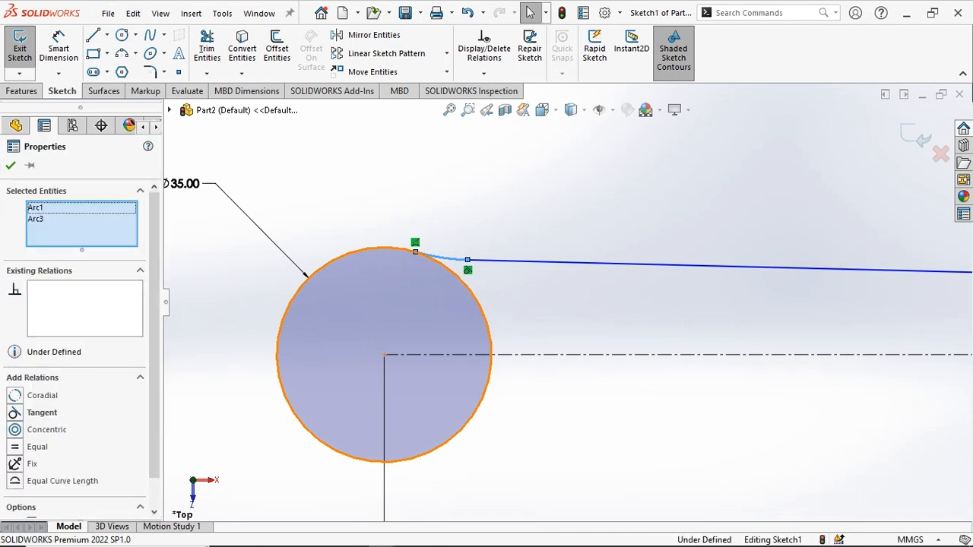
click(15, 414)
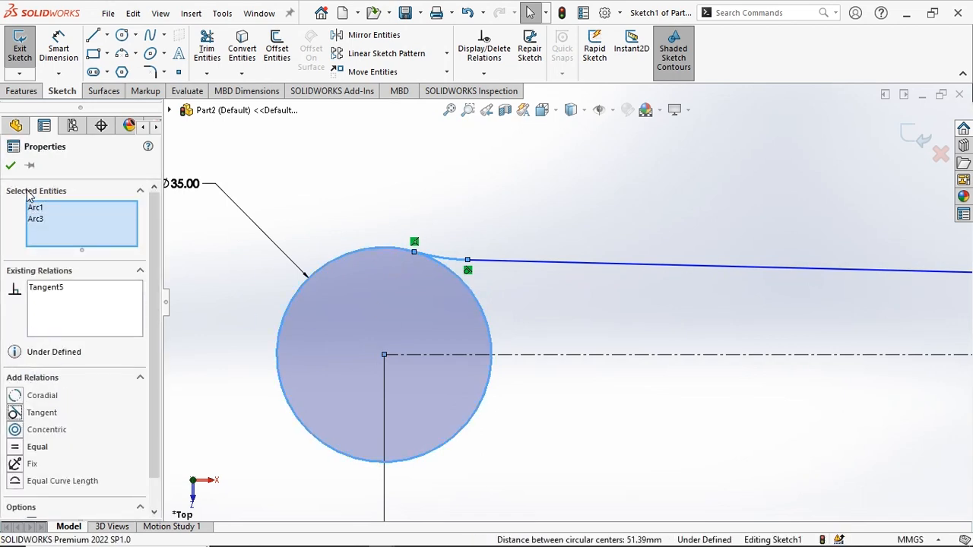
click(11, 165)
scroll(627, 333, up, 6)
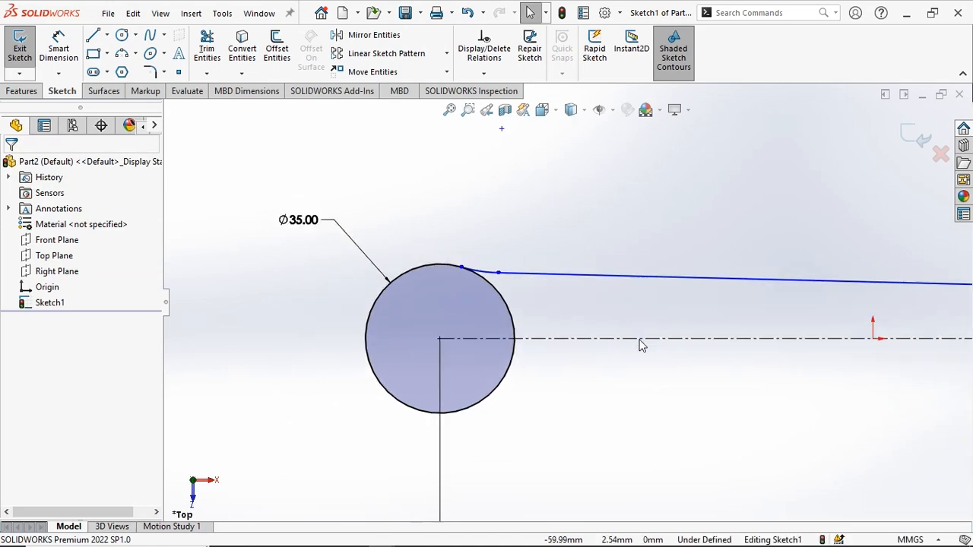
scroll(871, 306, up, 3)
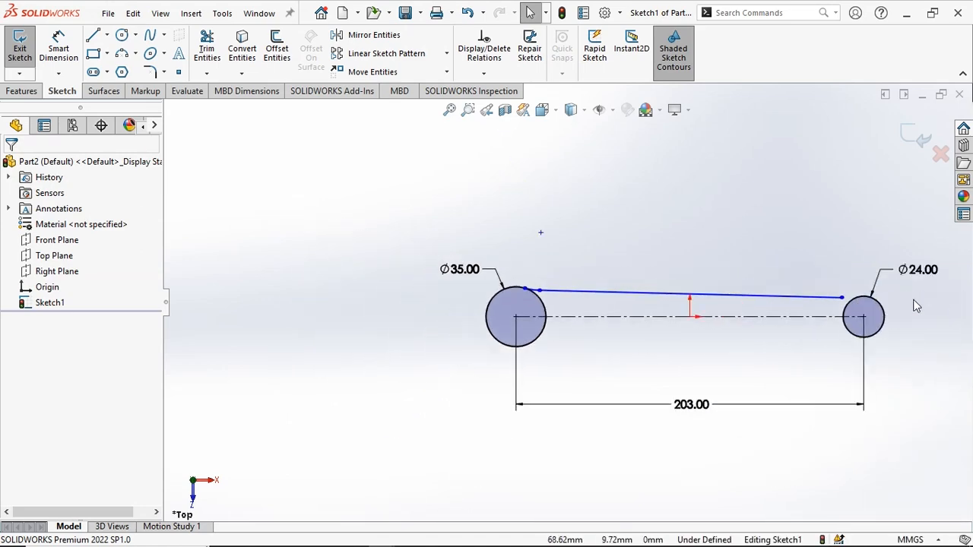
scroll(787, 298, down, 4)
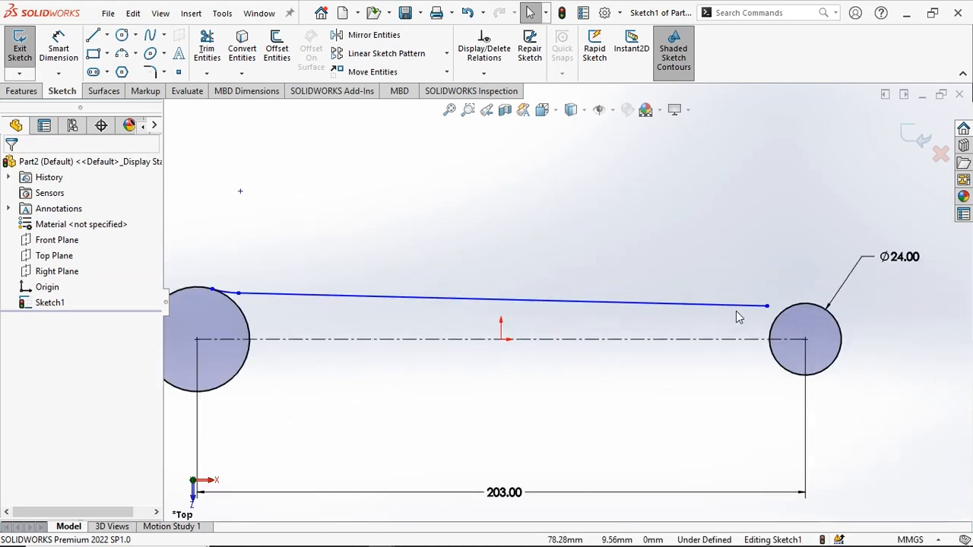
Check the drawing PDF and sketch a three-point arc about 5.6 mm in radius from the upper line's right end to the 24 mm circle.
key(alt+Tab)
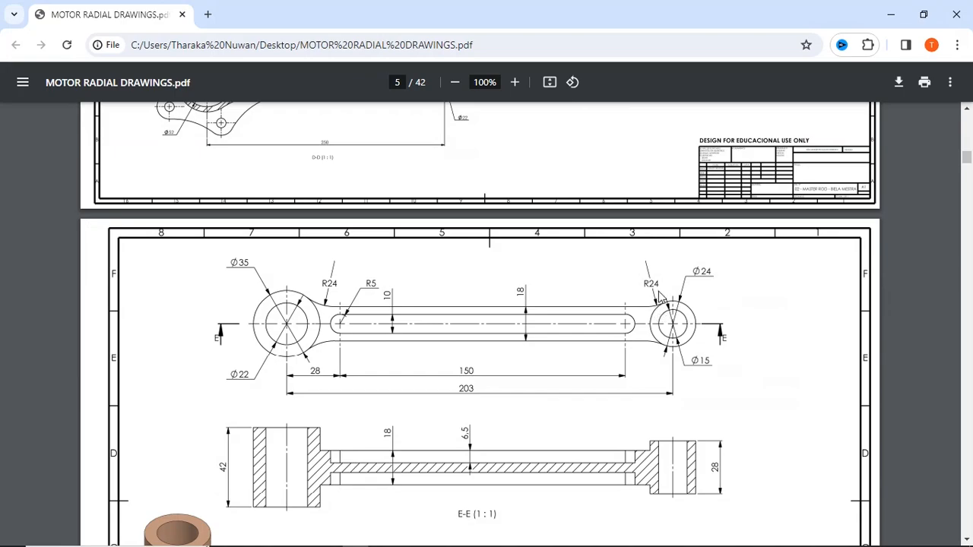
key(alt+Tab)
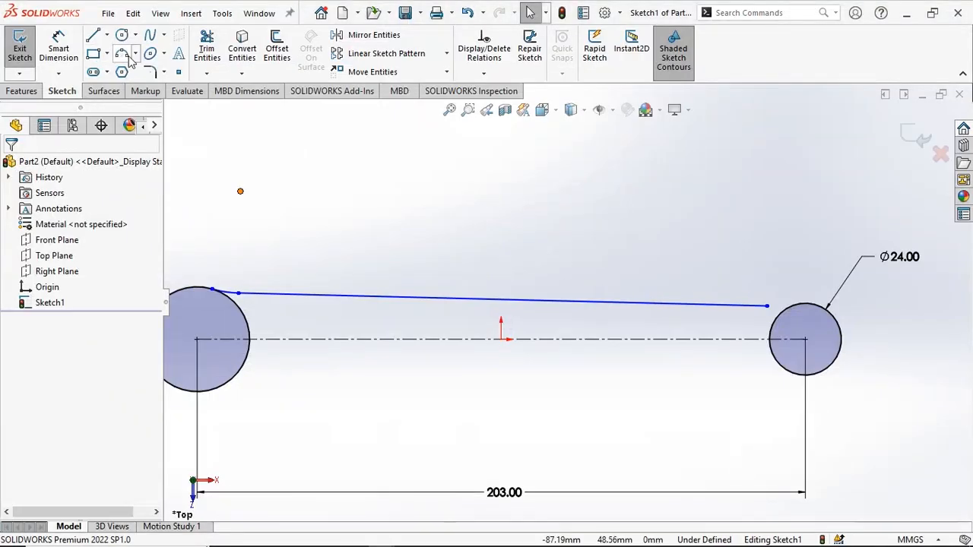
click(123, 54)
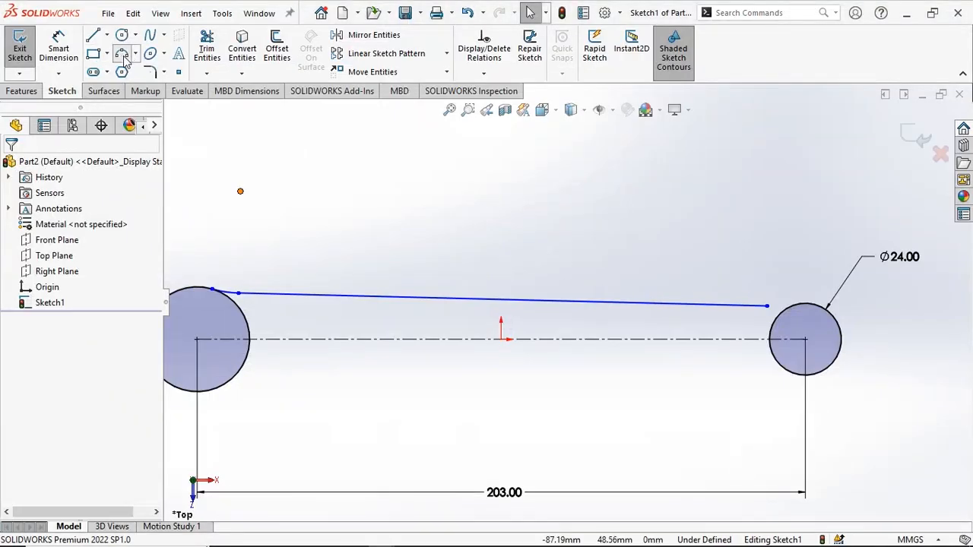
click(767, 307)
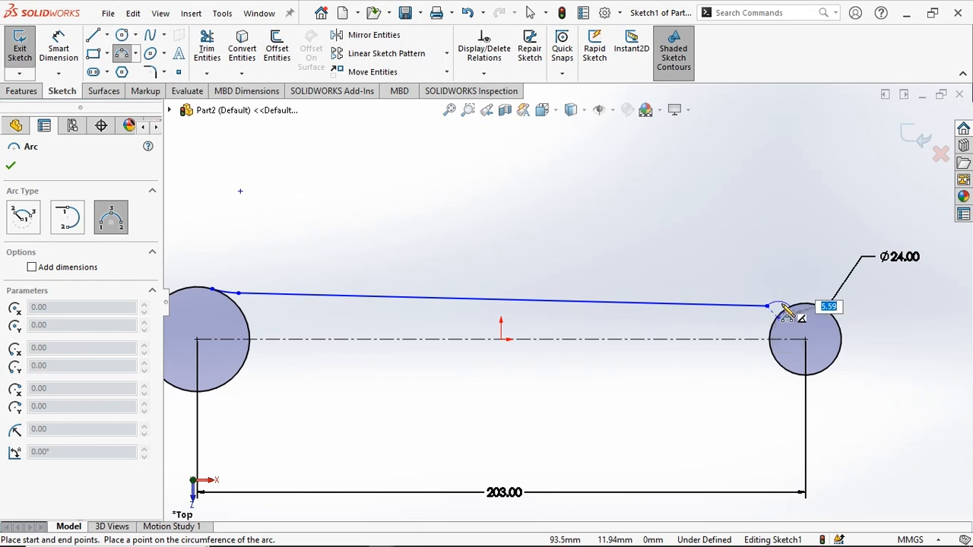
click(788, 317)
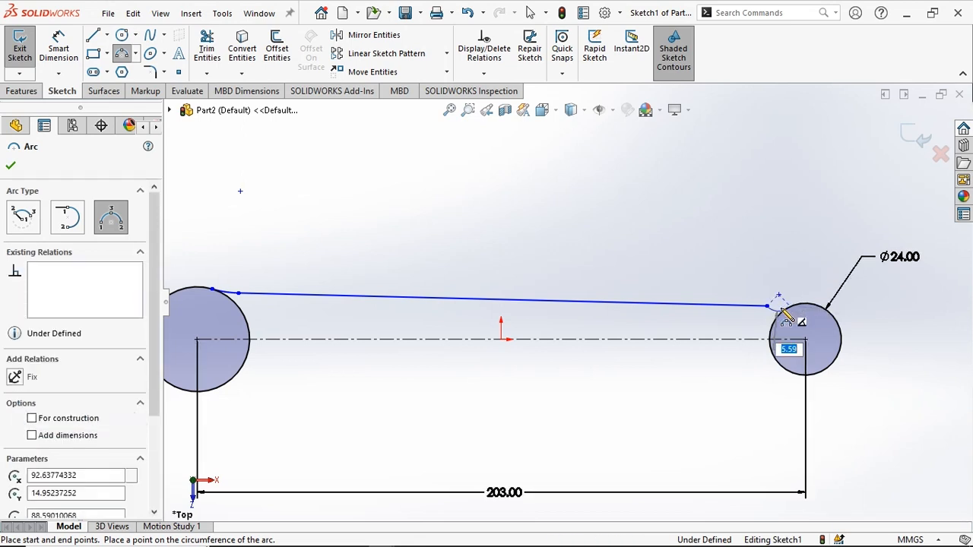
key(Escape)
key(Escape)
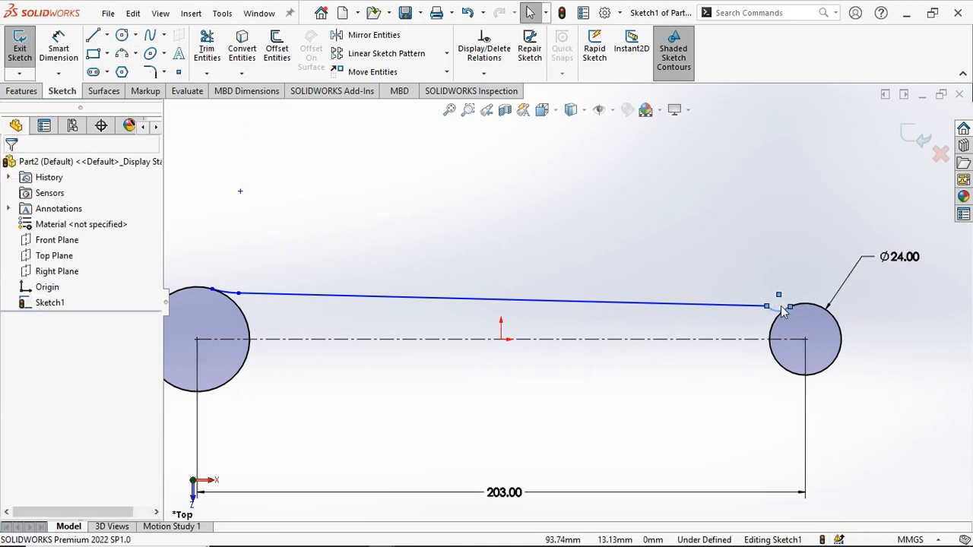
Try to add a Tangent relation between the small arc and the upper line, and dismiss the SketchXpert dialog.
scroll(780, 306, down, 5)
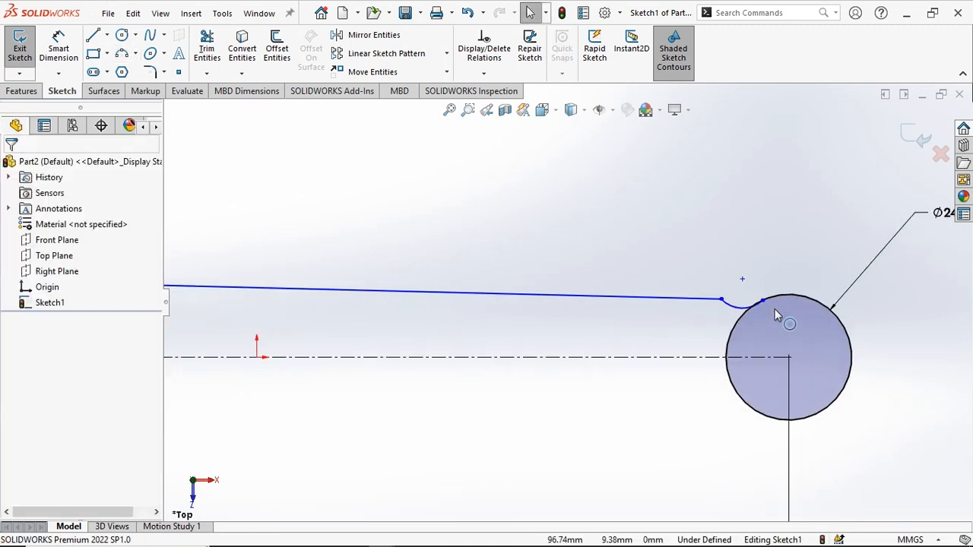
click(669, 294)
ctrl+click(694, 307)
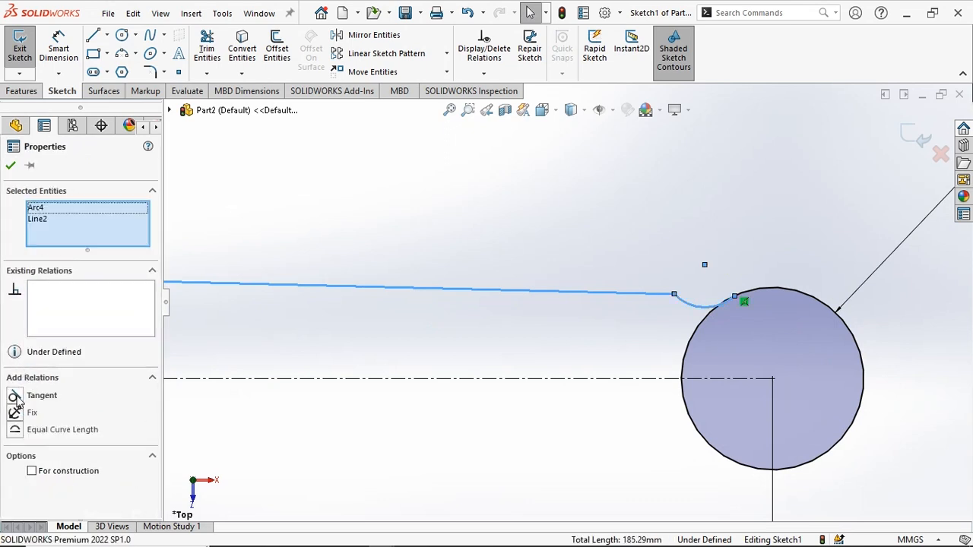
click(15, 396)
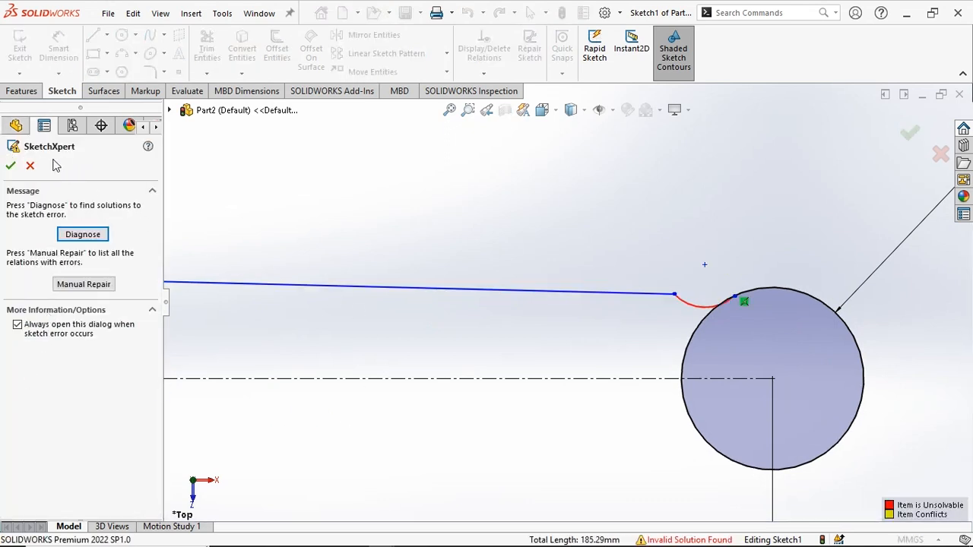
click(32, 170)
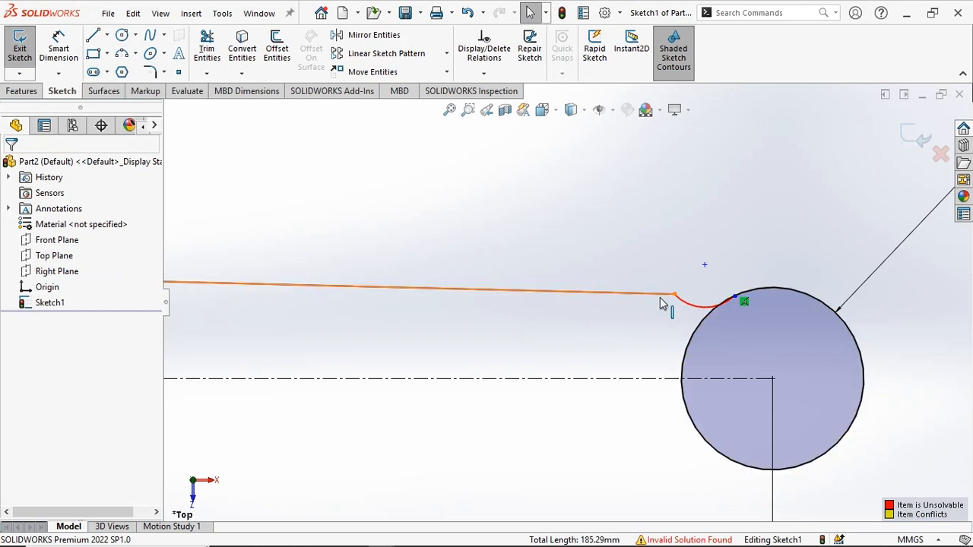
Delete the upper line's Tangent4 relation.
click(689, 246)
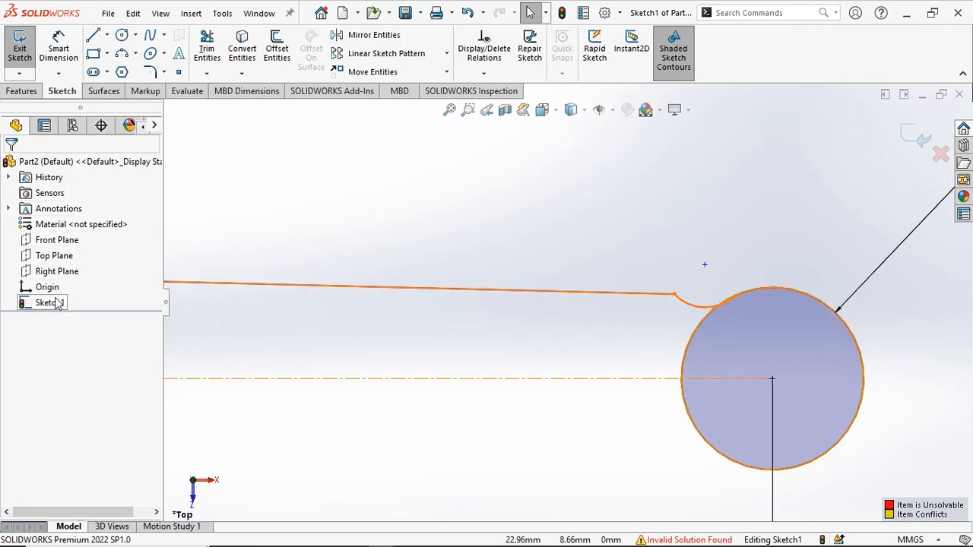
click(667, 294)
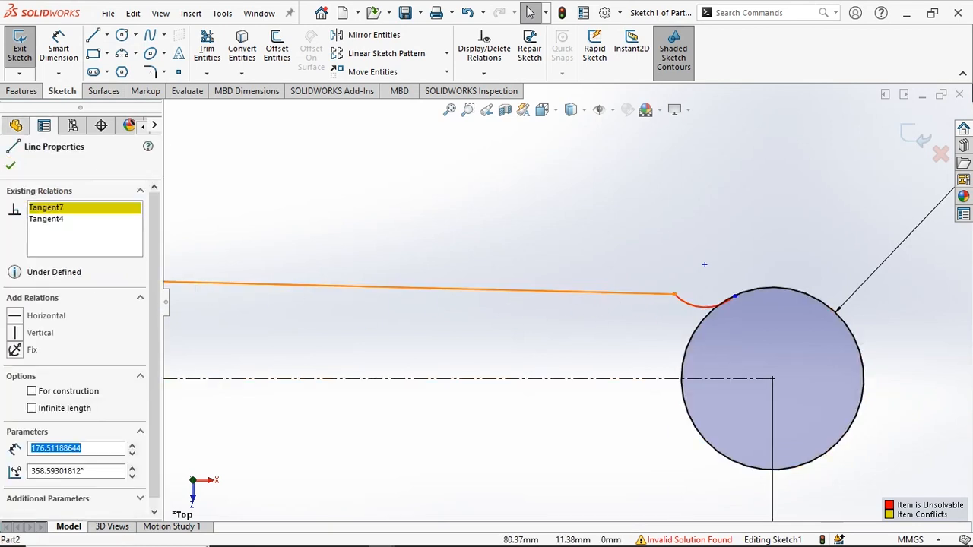
click(58, 220)
right_click(58, 220)
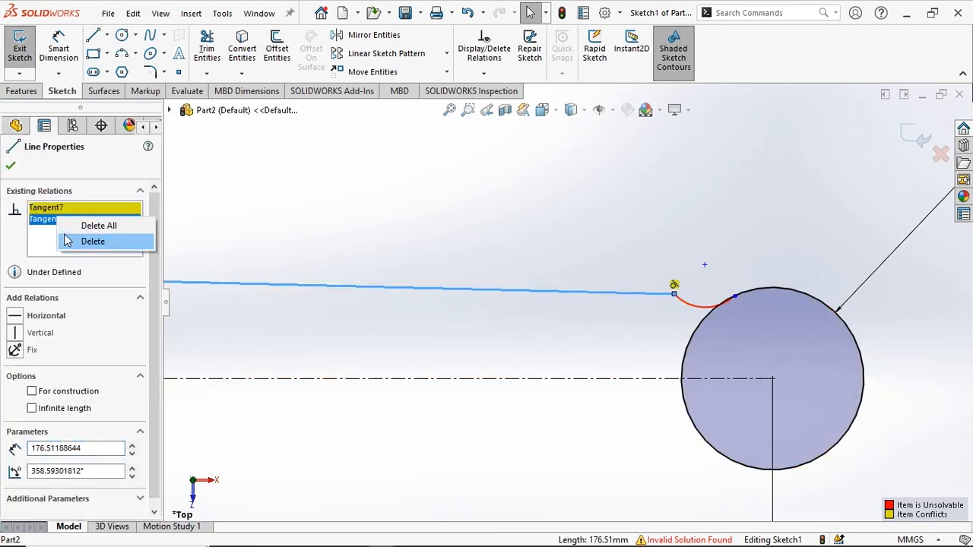
click(86, 238)
click(11, 166)
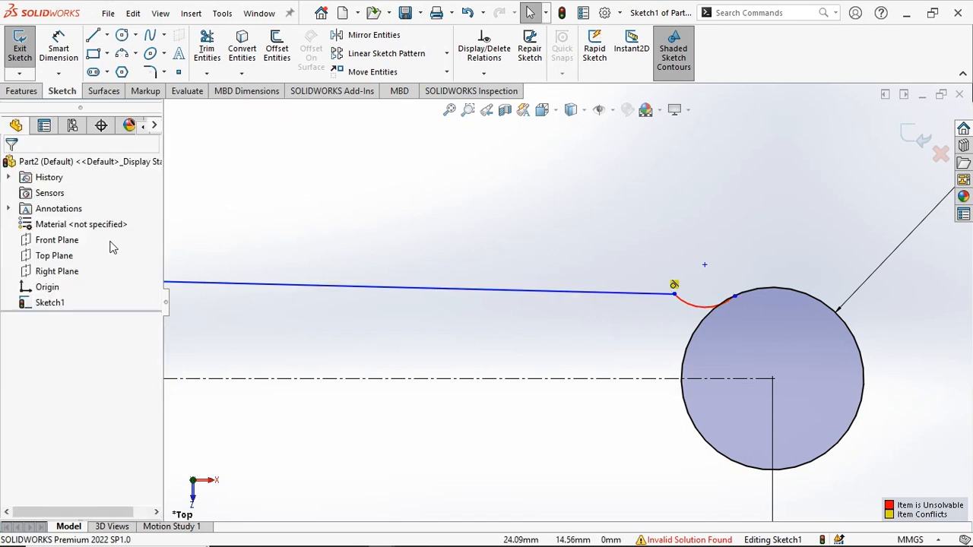
Delete the conflicting Tangent relation from the small arc beside the 24 mm circle.
click(698, 310)
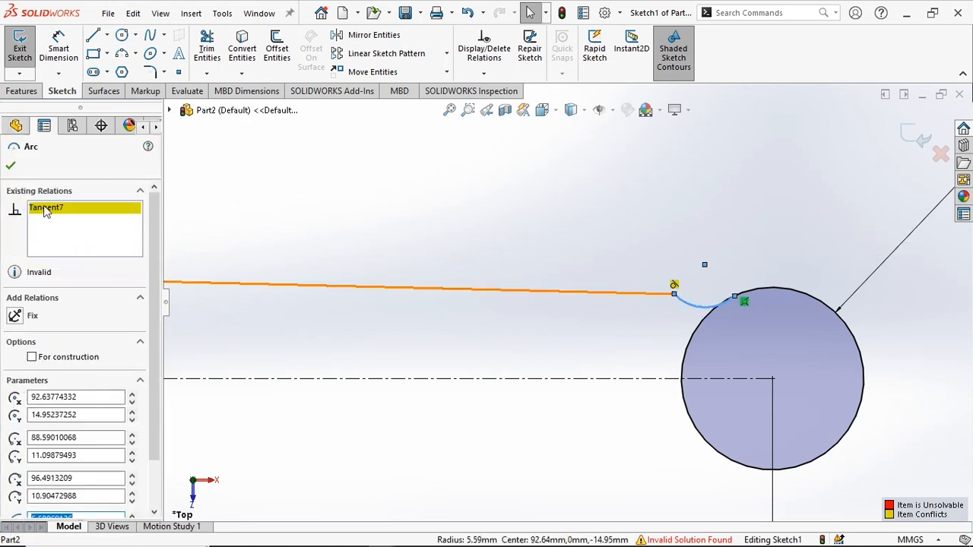
right_click(44, 211)
click(80, 231)
click(530, 254)
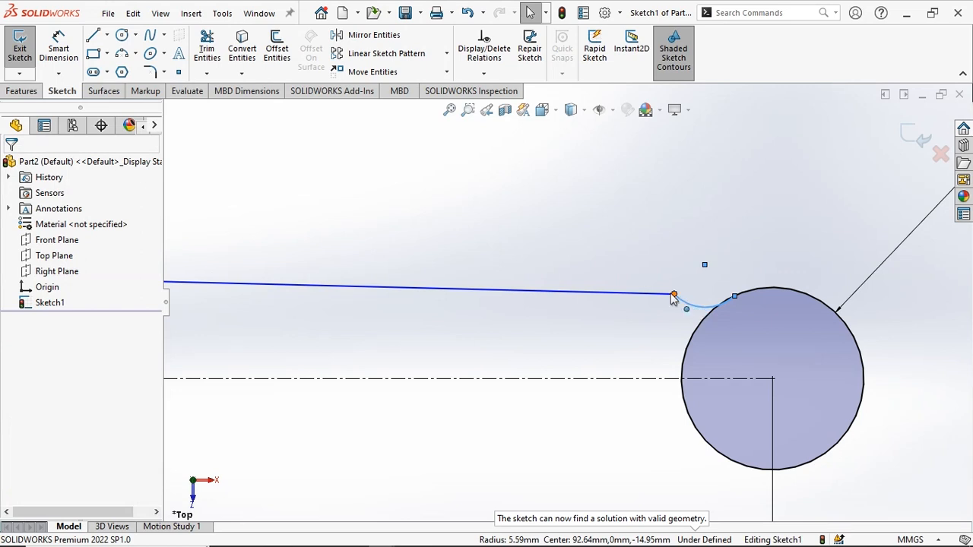
Lower the endpoint shared by the upper line and the small arc slightly, and delete that arc.
mouse_move(671, 299)
mouse_down()
mouse_move(662, 324)
mouse_move(659, 310)
mouse_up()
click(715, 307)
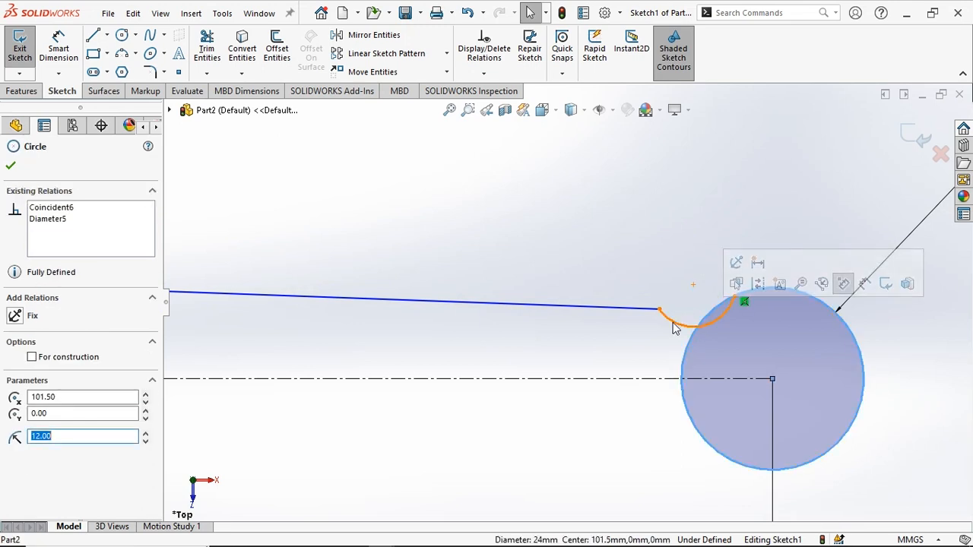
click(674, 327)
key(Delete)
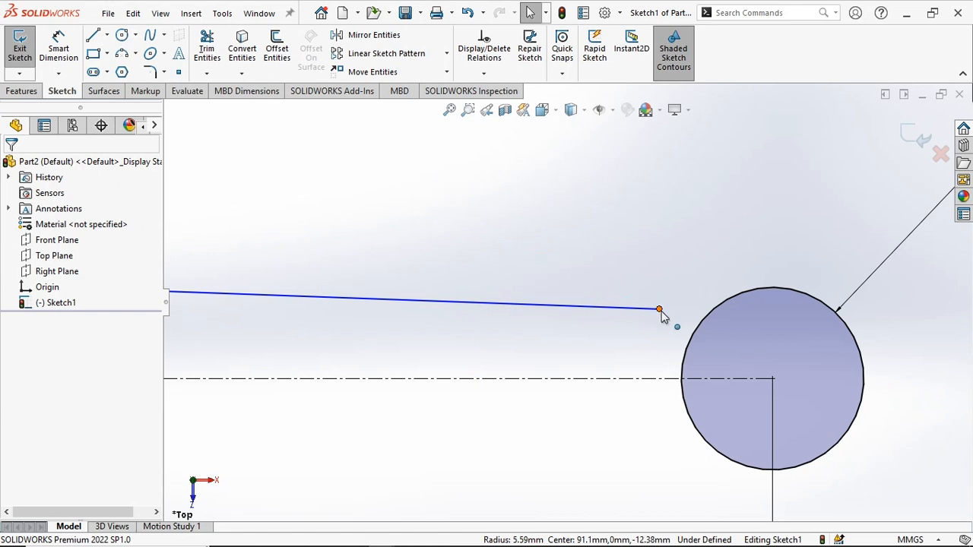
Move the upper line's free end closer to the 24 mm circle, to about X 88.6, Y 7.
click(667, 320)
drag(674, 330, 674, 326)
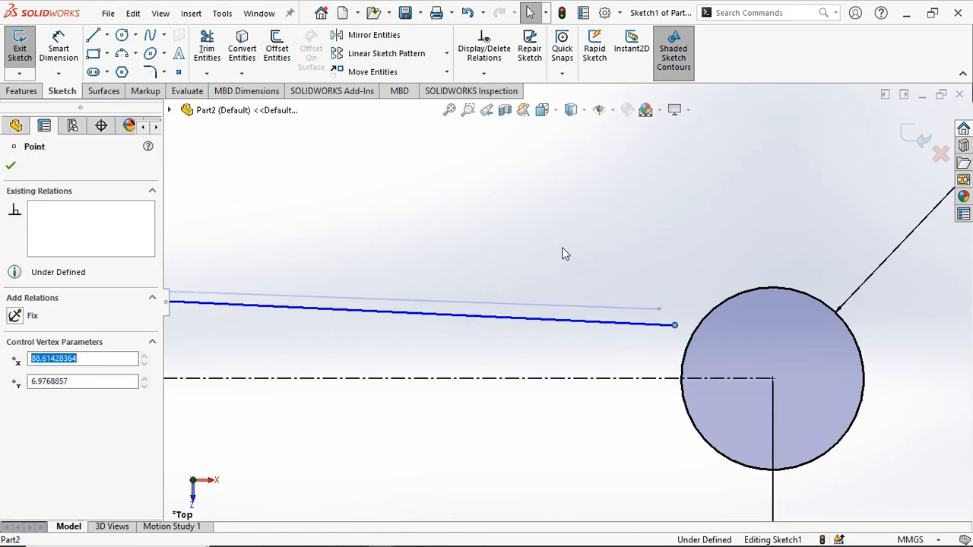
click(457, 215)
Sketch a three-point arc about 15.75 mm in radius from the upper line's right end to the 24 mm circle, curving above the line.
click(122, 53)
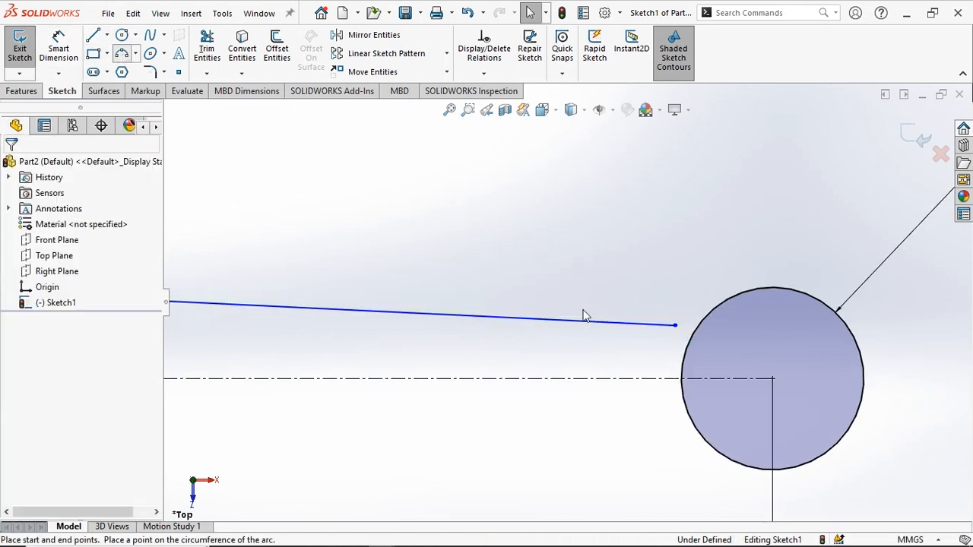
click(674, 325)
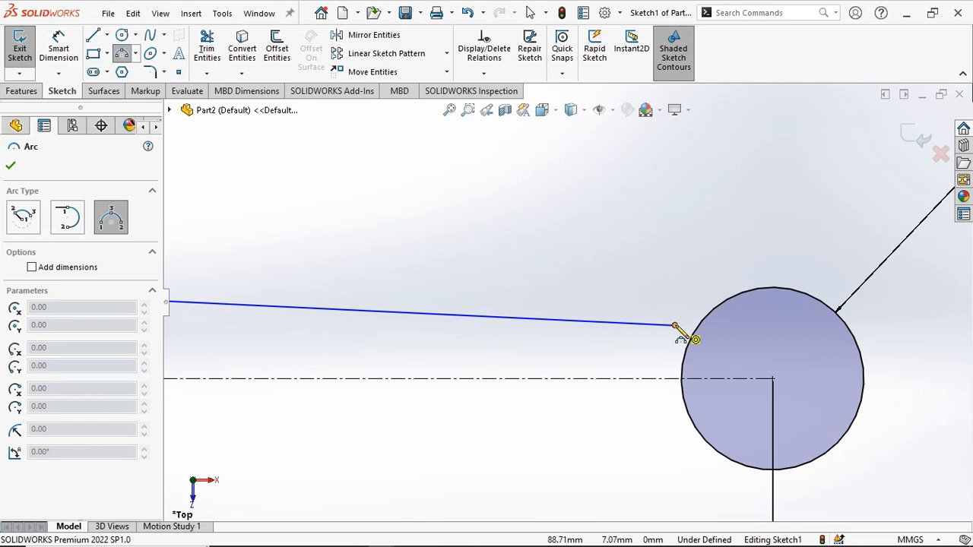
click(712, 310)
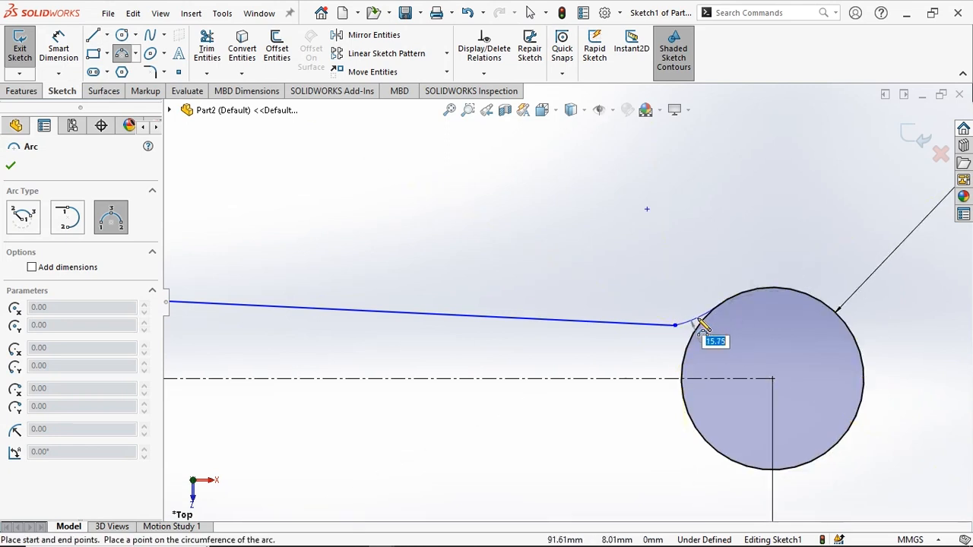
click(698, 319)
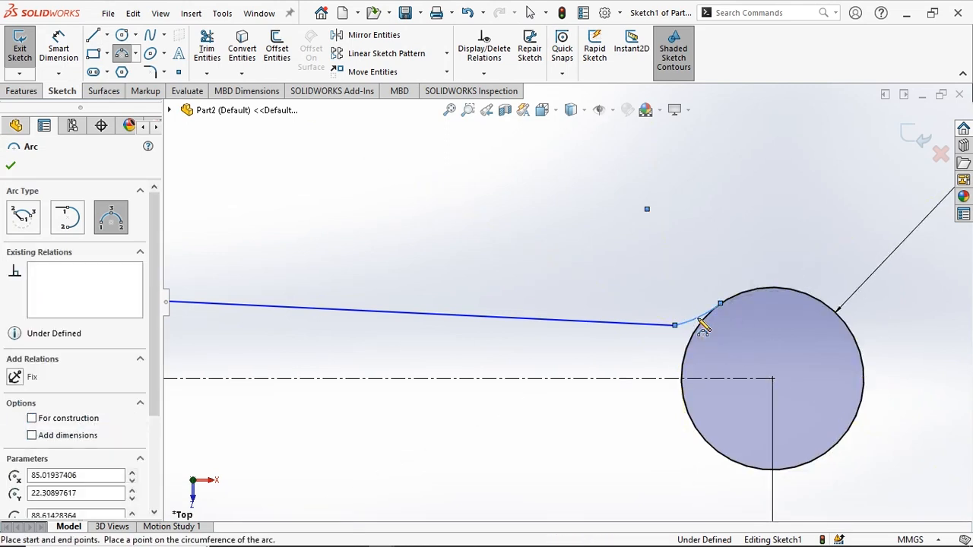
key(Escape)
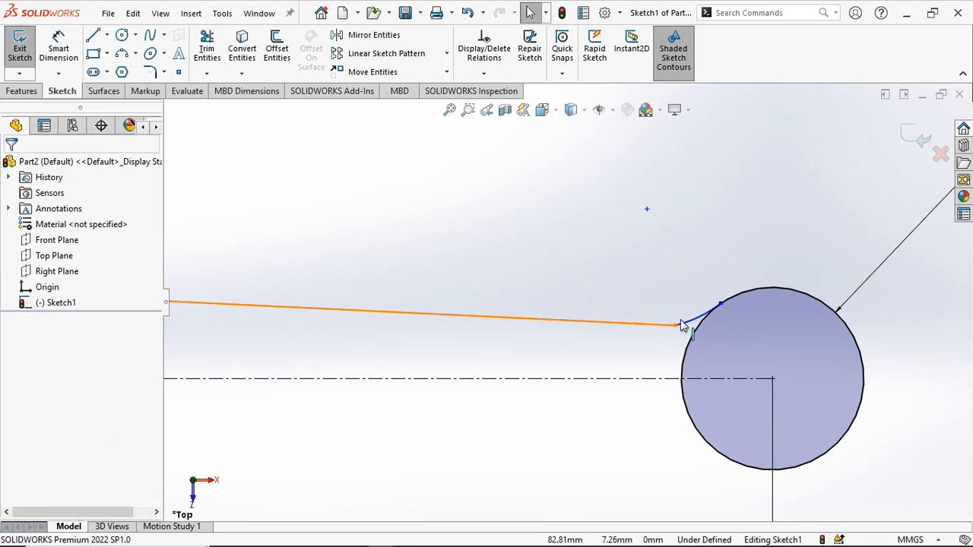
Add a Tangent relation between the new arc and the upper line.
click(681, 321)
ctrl+click(693, 319)
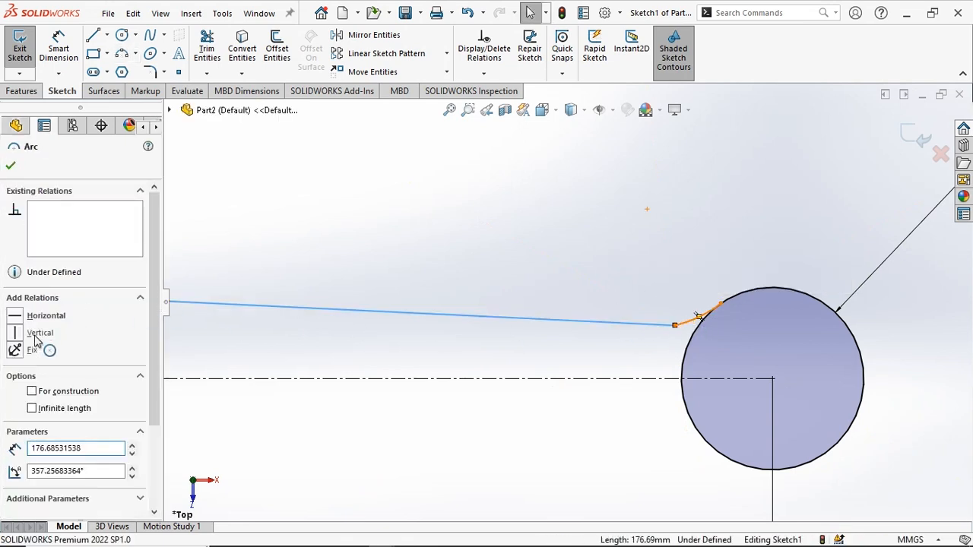
click(16, 396)
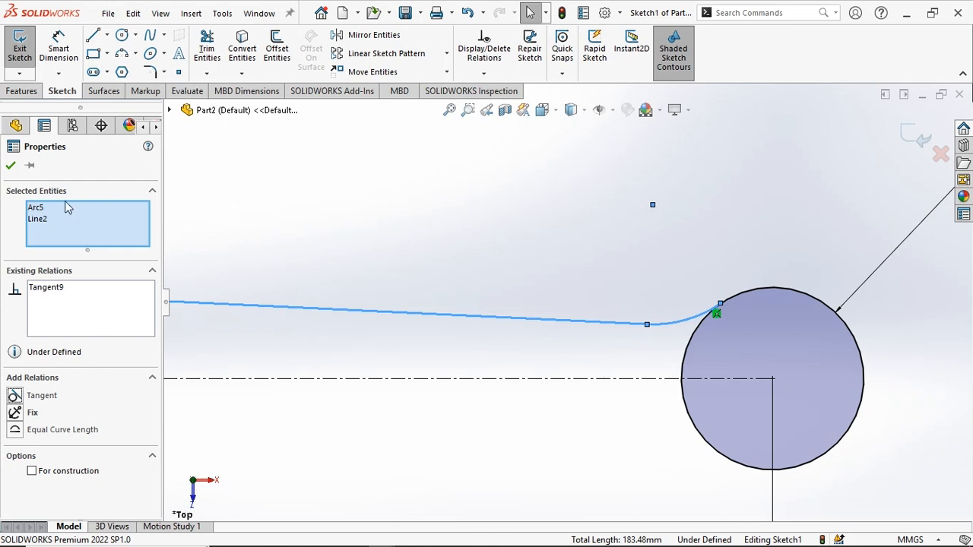
click(11, 167)
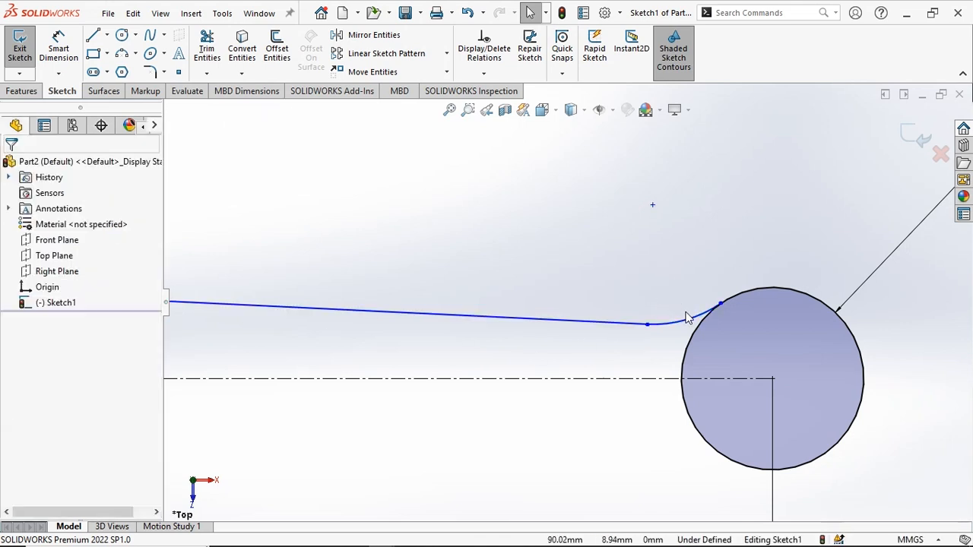
Add a Tangent relation between the new arc and the 24 mm circle.
click(684, 319)
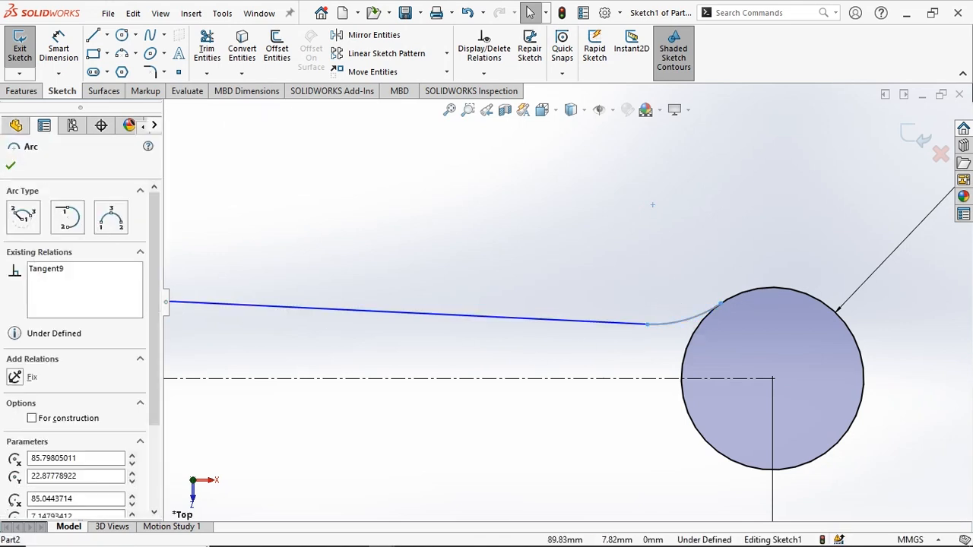
ctrl+click(749, 290)
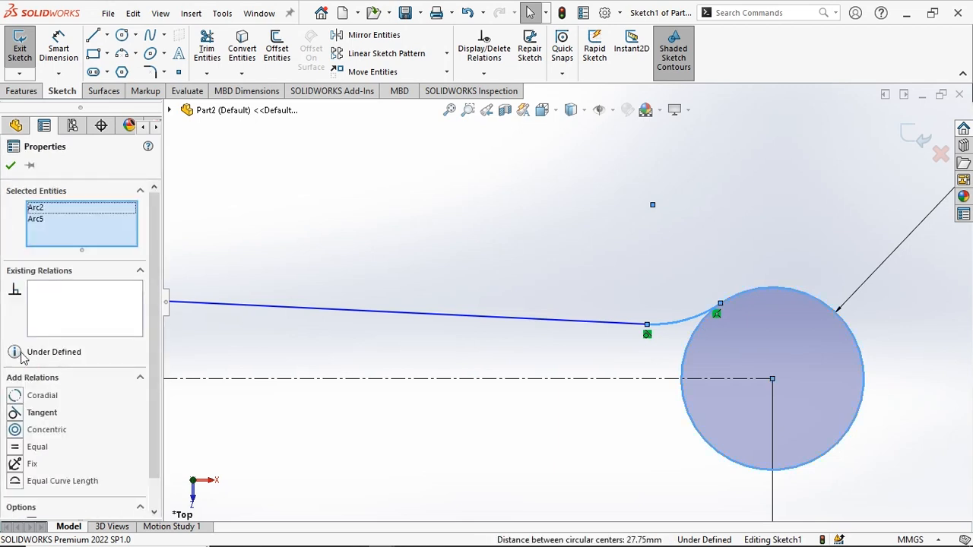
click(15, 412)
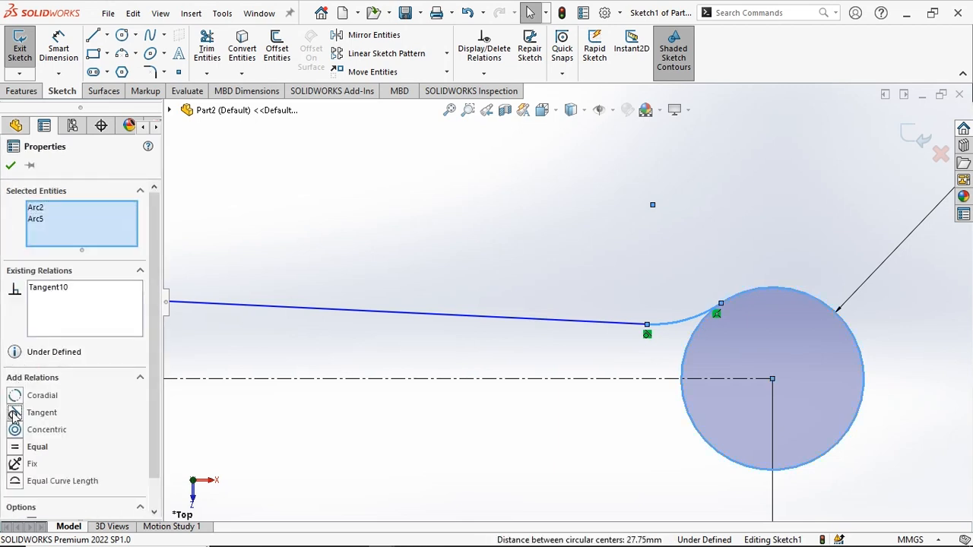
click(11, 164)
Dimension the arc beside the 35 mm circle with a radius of 24 mm, checking the value in the PDF drawing.
key(f)
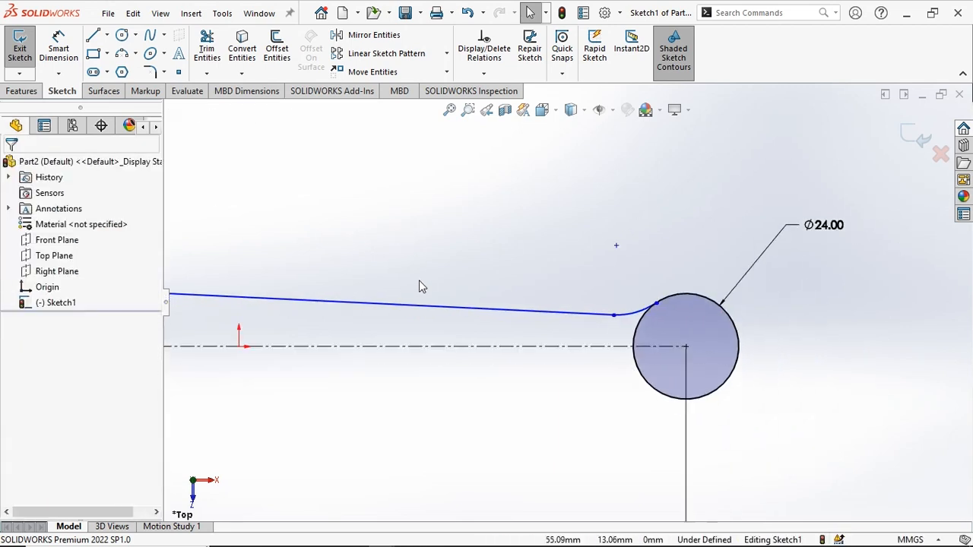
scroll(358, 276, down, 2)
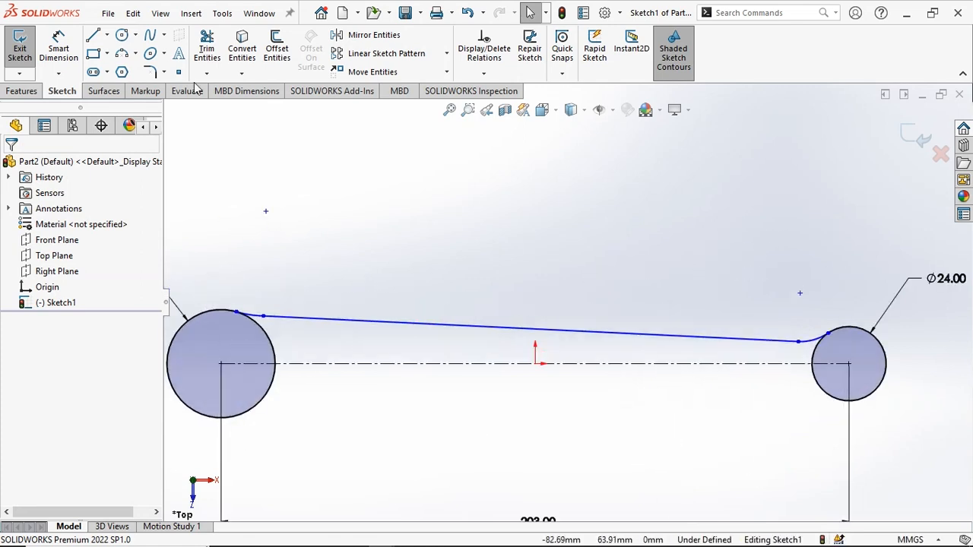
click(254, 314)
scroll(254, 280, down, 1)
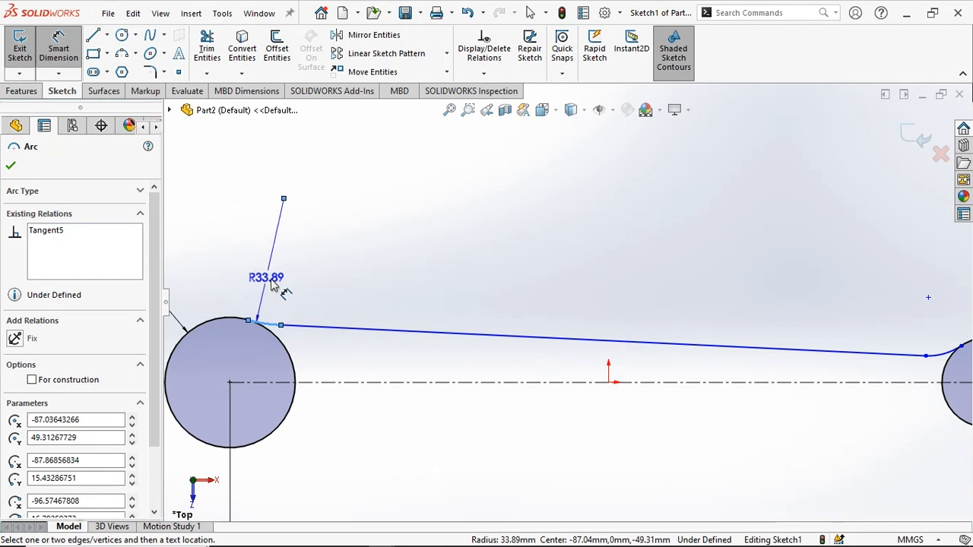
click(275, 282)
double_click(275, 281)
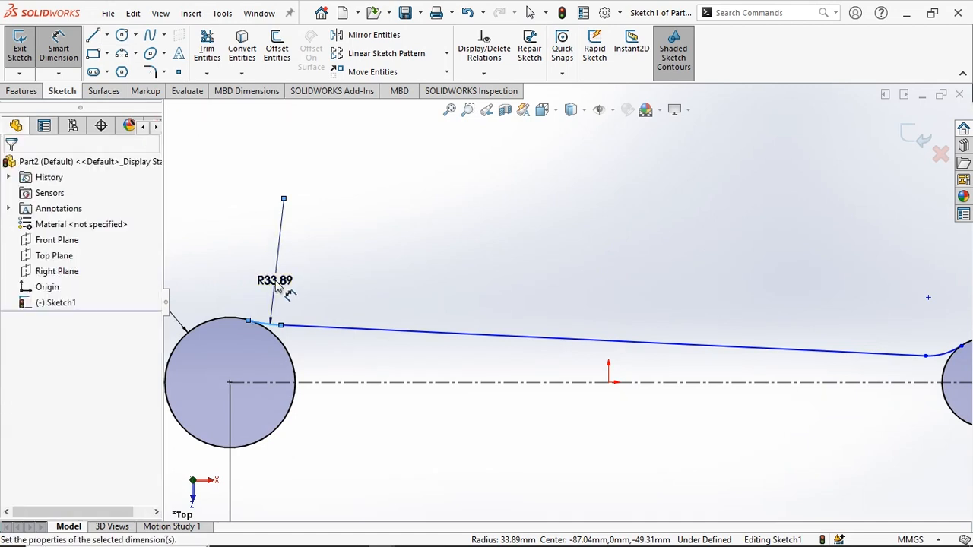
key(alt+Tab)
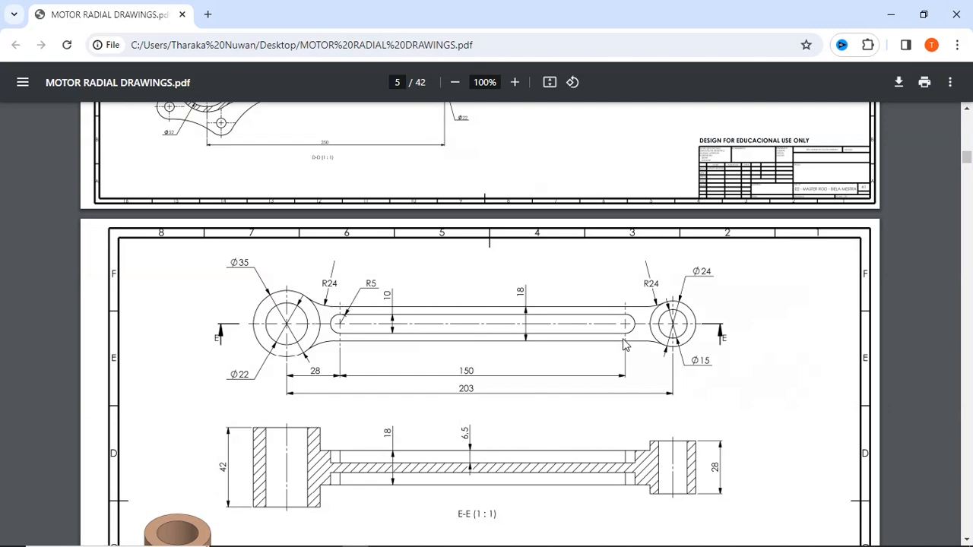
key(alt+Tab)
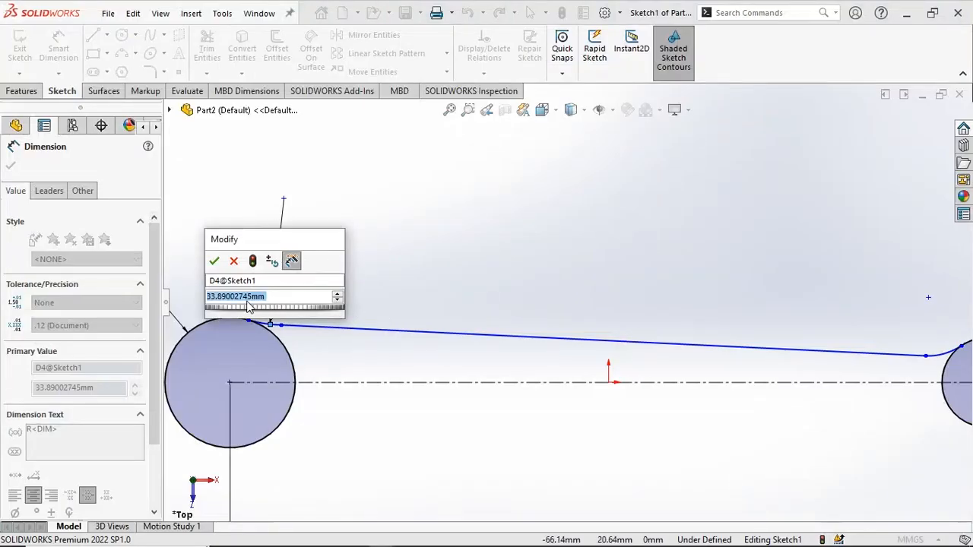
text(20)
key(Return)
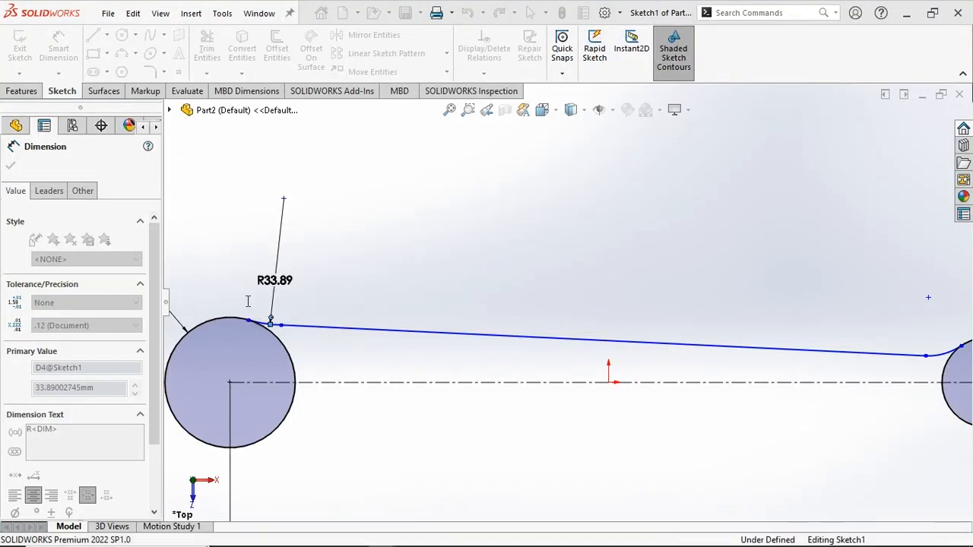
click(538, 282)
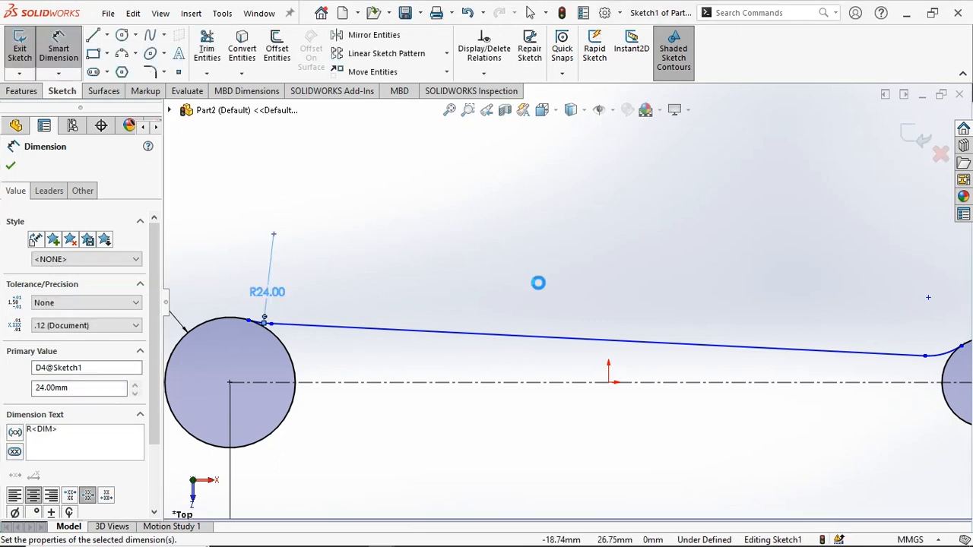
Dimension the arc beside the 24 mm circle with a radius of 24 mm.
scroll(938, 343, down, 2)
scroll(939, 343, down, 3)
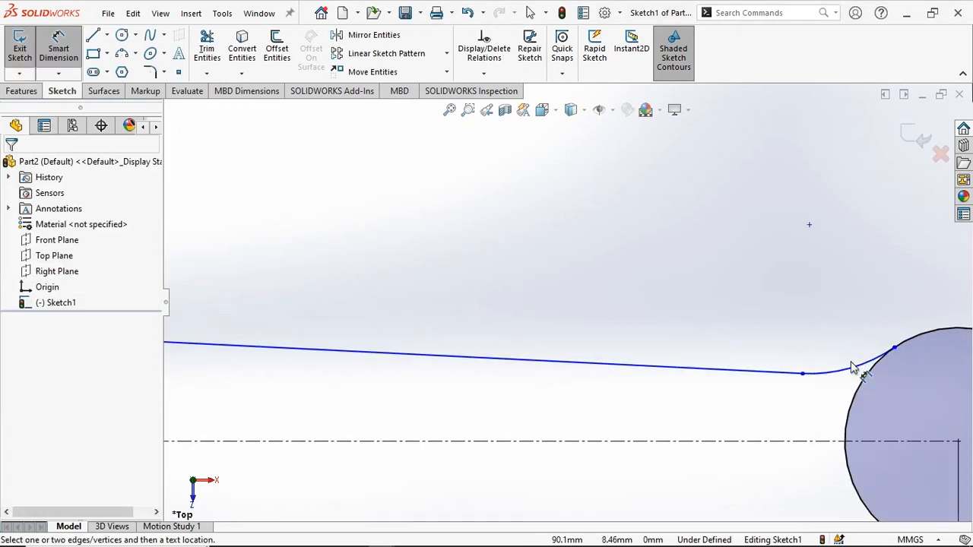
click(849, 350)
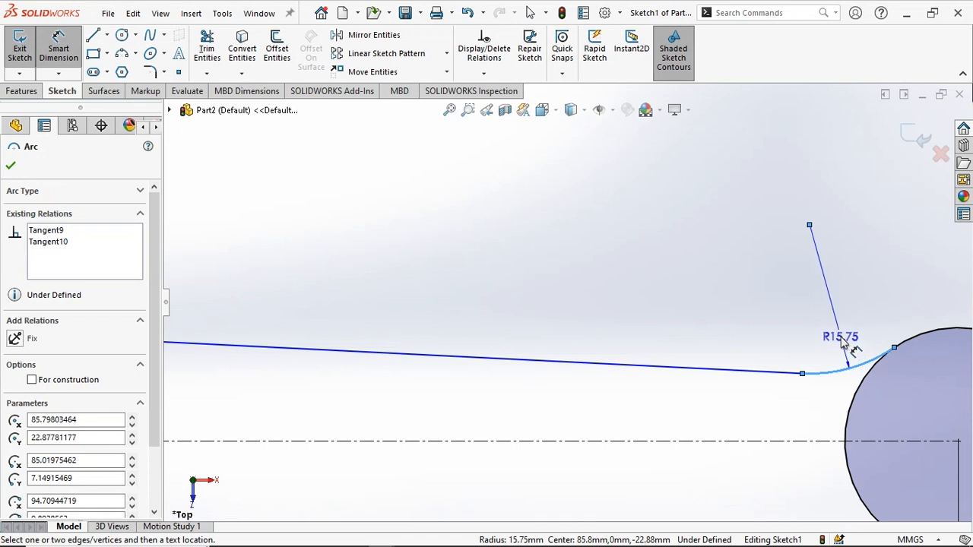
click(844, 346)
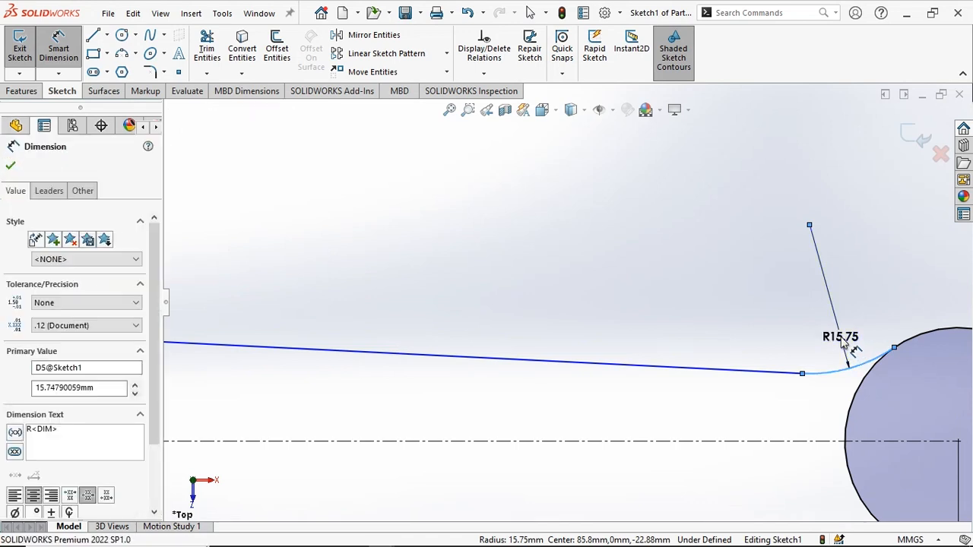
text(24)
key(Return)
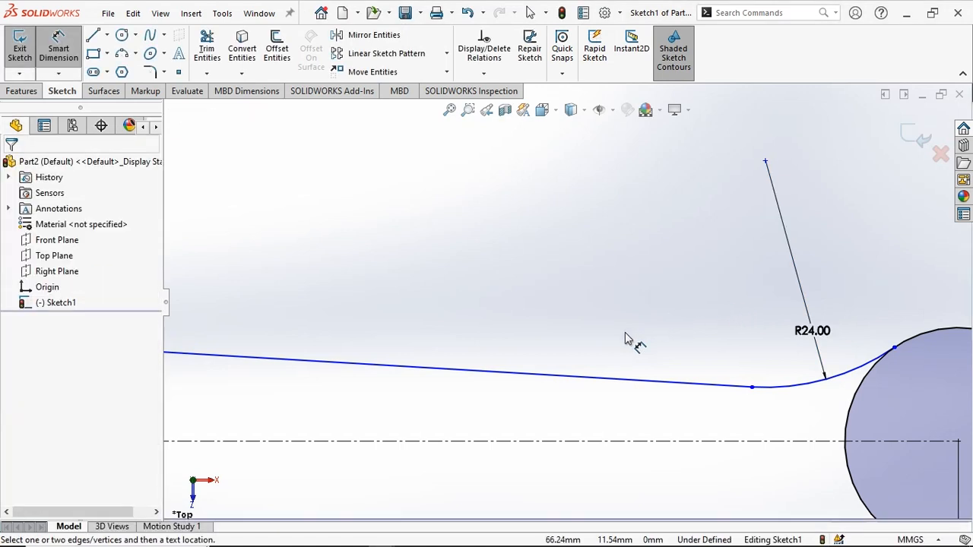
scroll(573, 345, up, 4)
scroll(380, 327, up, 1)
scroll(304, 289, up, 1)
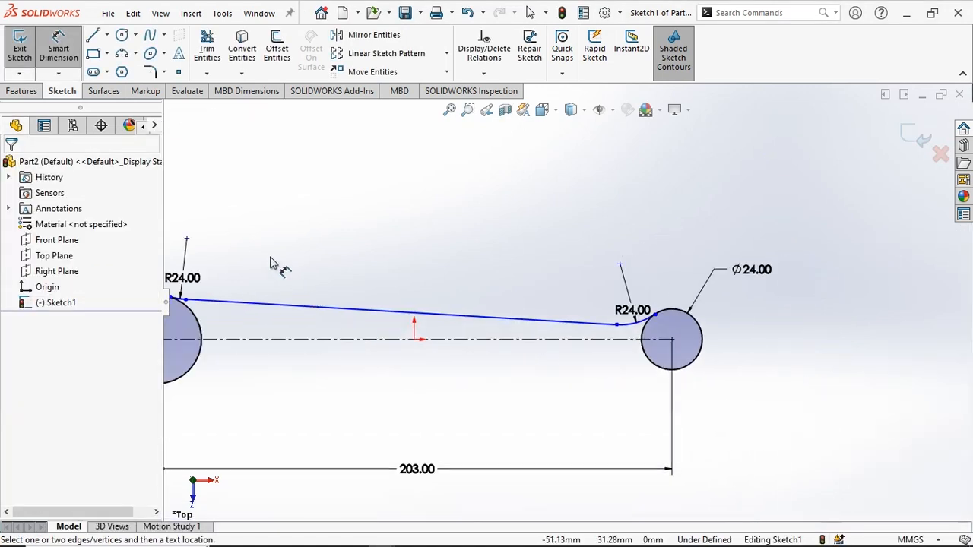
scroll(320, 283, up, 1)
scroll(413, 297, down, 3)
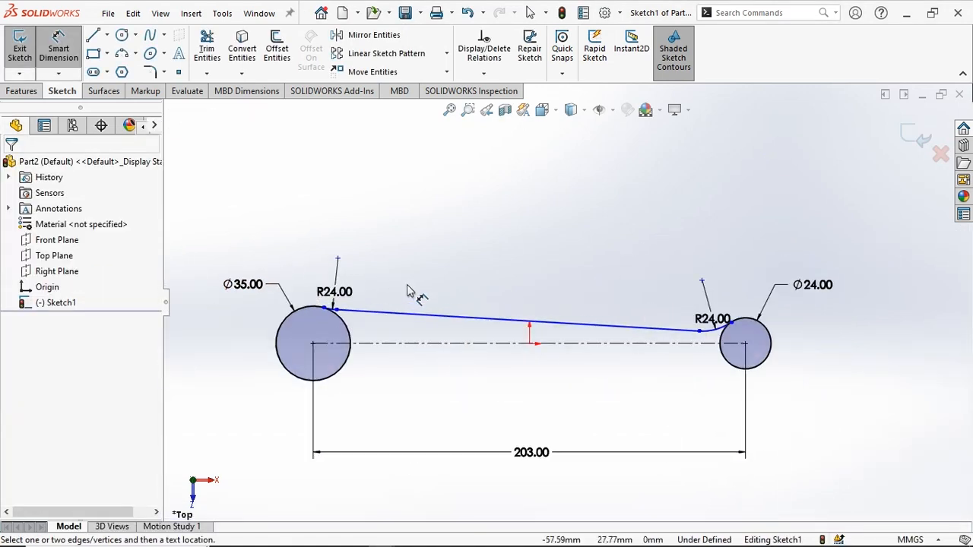
key(alt+Tab)
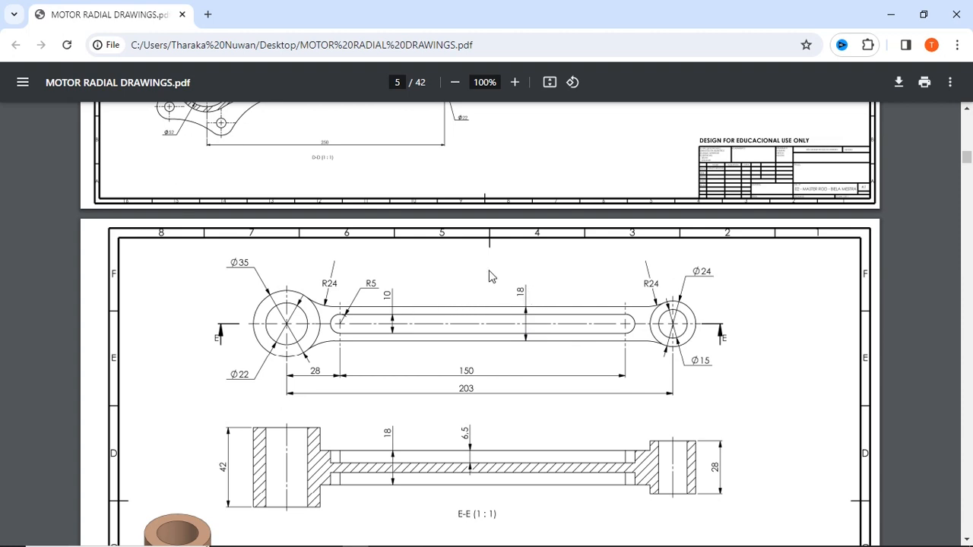
key(alt+Tab)
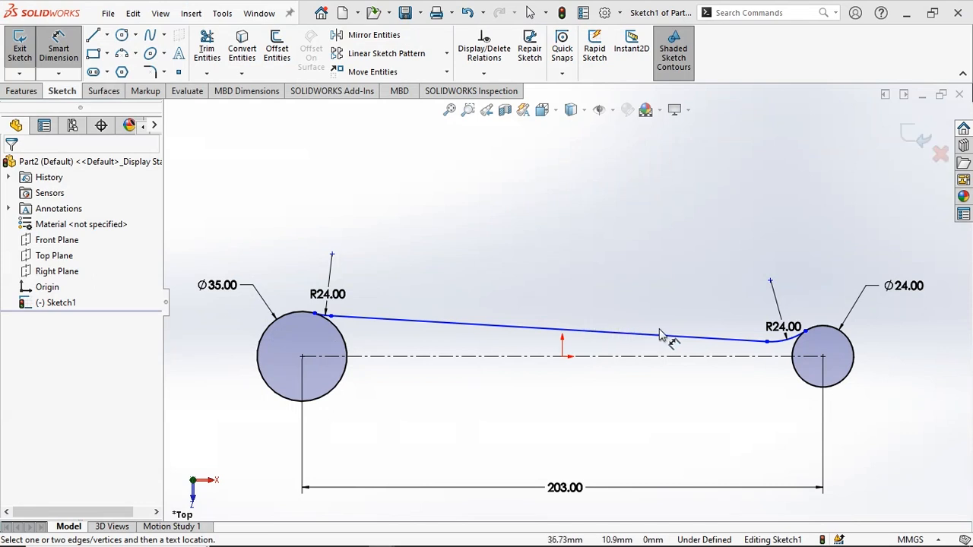
click(672, 337)
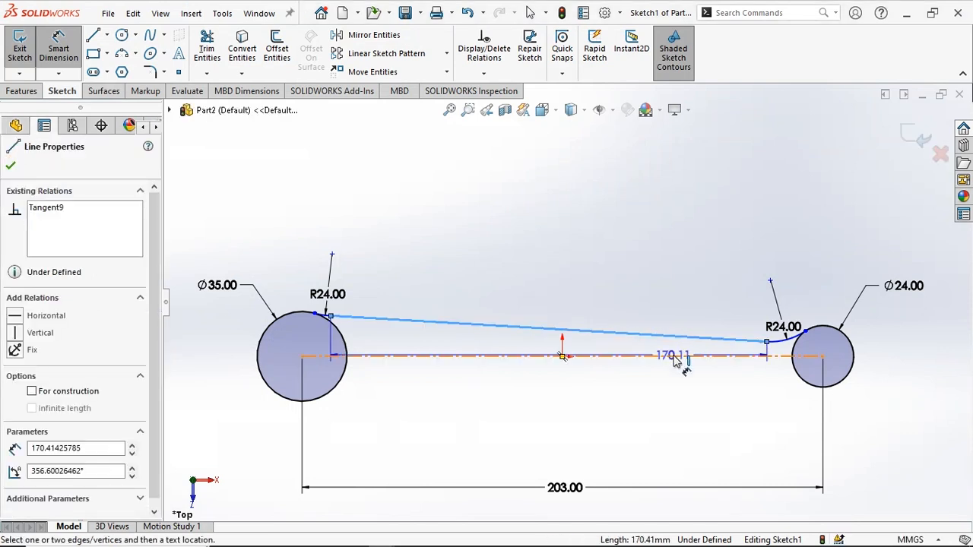
click(673, 357)
key(Escape)
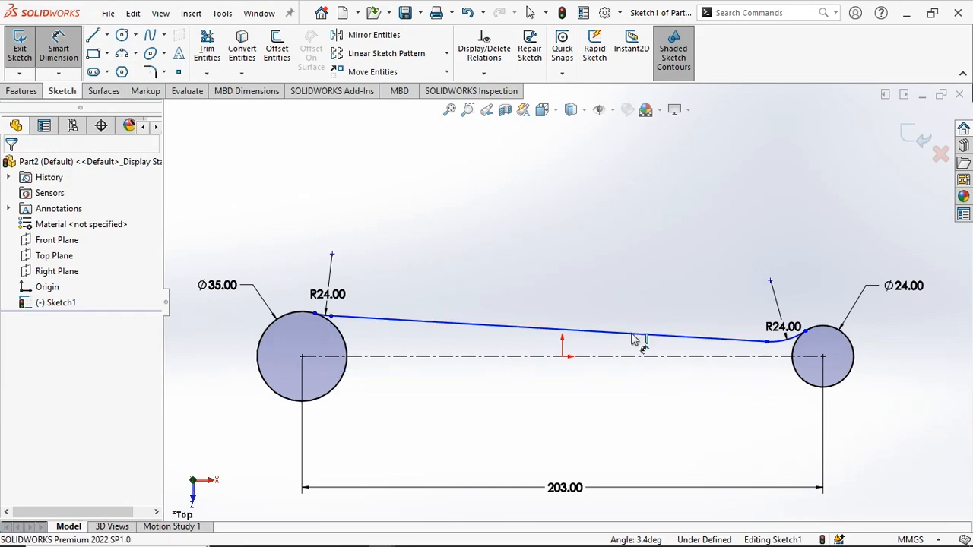
Switch to the PDF drawing, enlarge it to 150% and examine the rod's shank, slot and section dimensions.
key(alt+Tab)
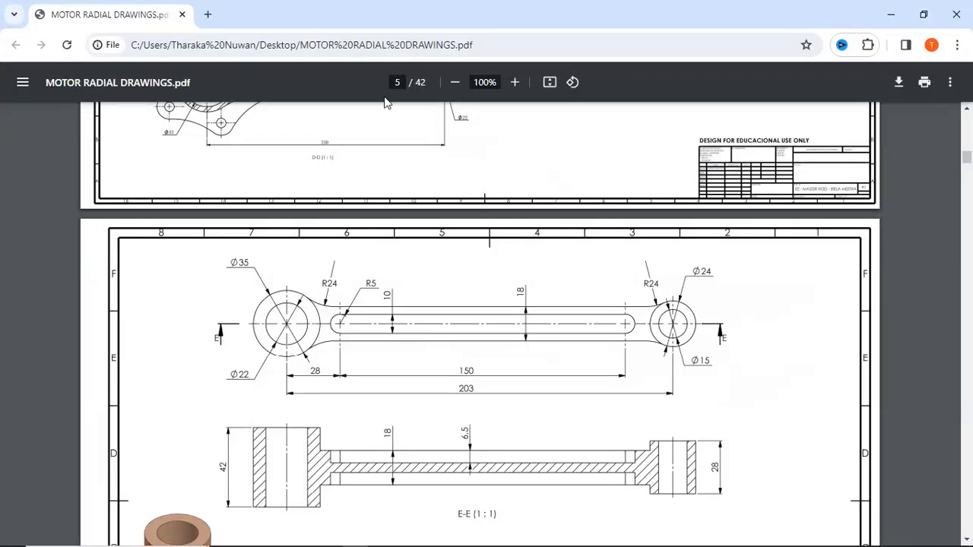
click(516, 84)
click(516, 84)
scroll(491, 374, down, 1)
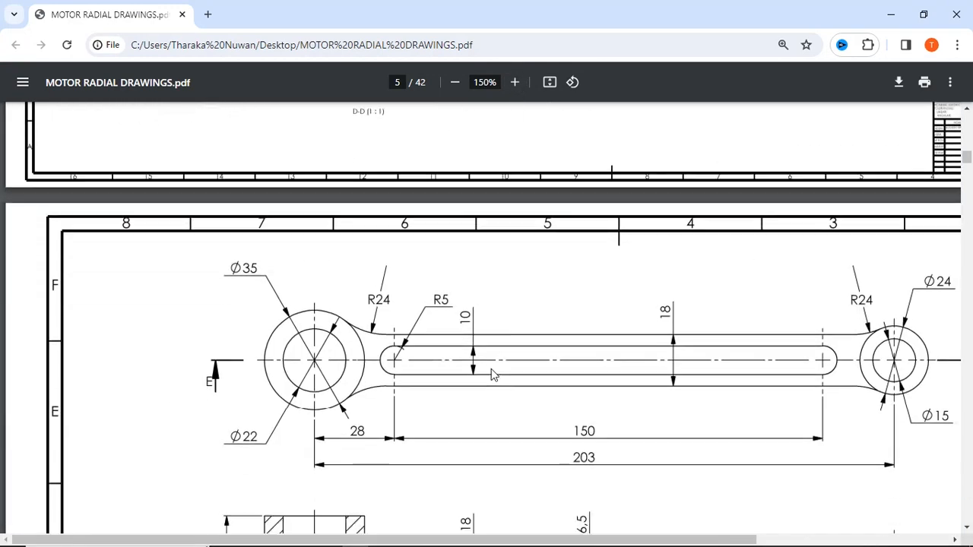
scroll(491, 374, down, 1)
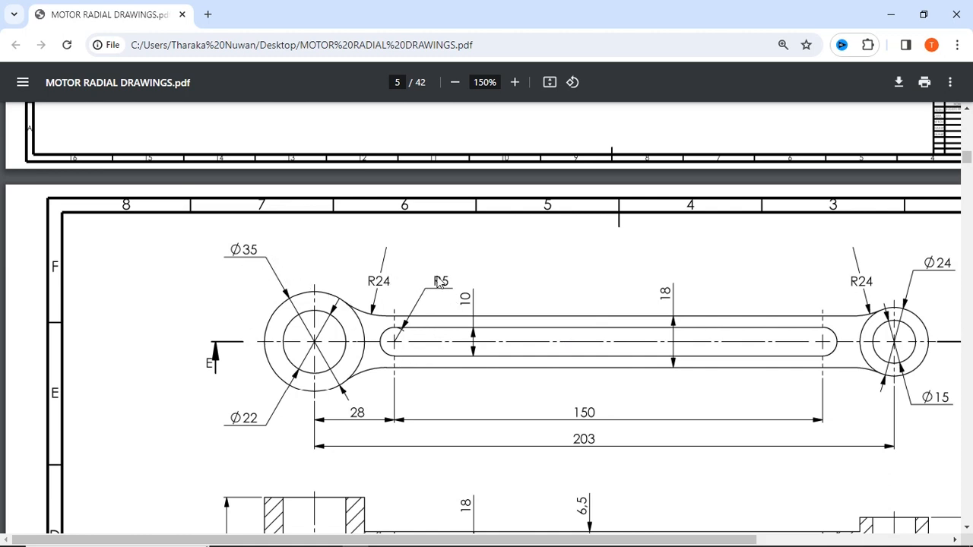
scroll(608, 390, down, 3)
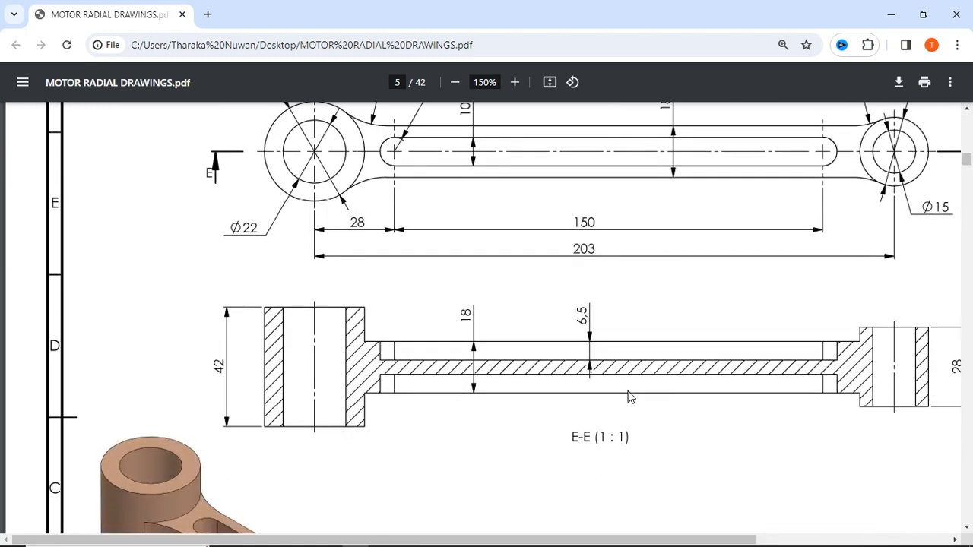
scroll(629, 396, down, 3)
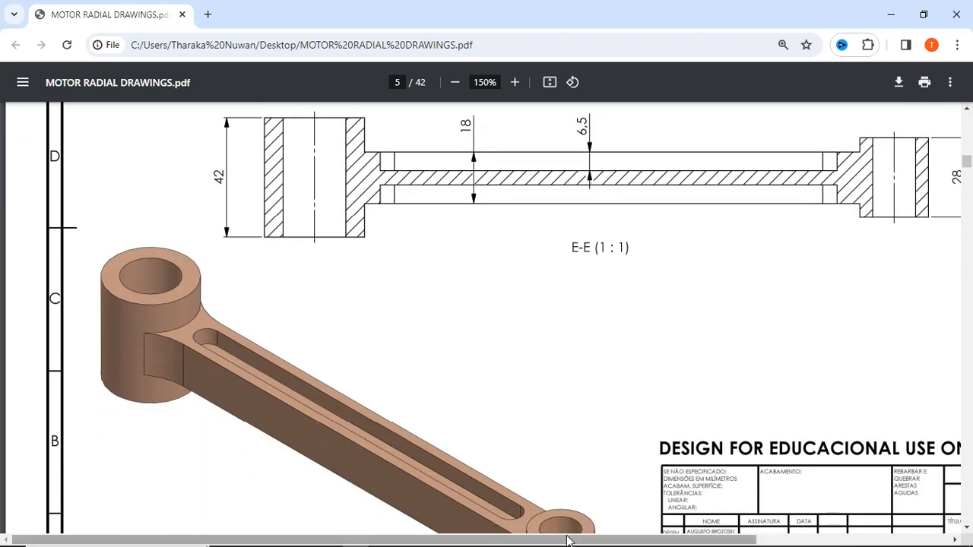
drag(638, 540, 662, 540)
scroll(512, 378, down, 4)
scroll(576, 386, up, 10)
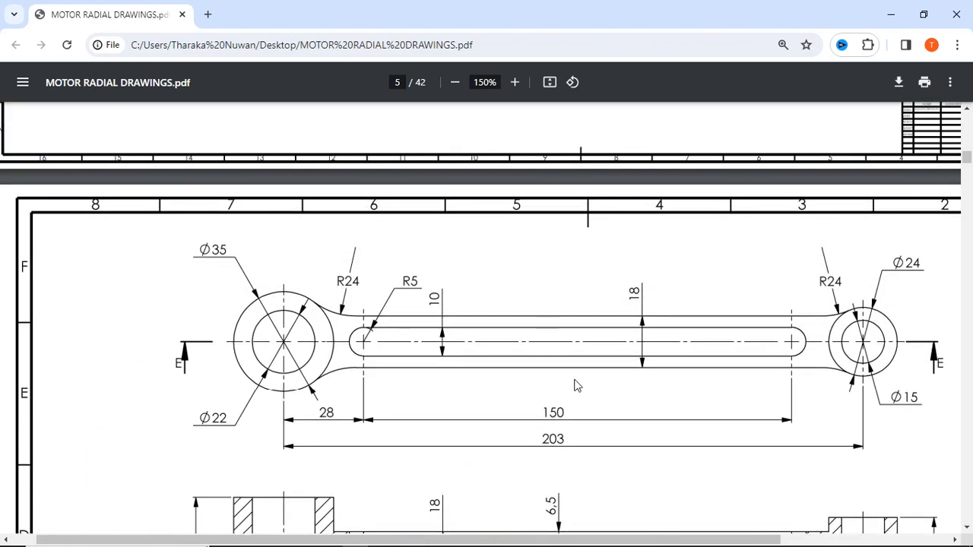
scroll(575, 385, up, 2)
scroll(576, 386, down, 2)
key(alt+Tab)
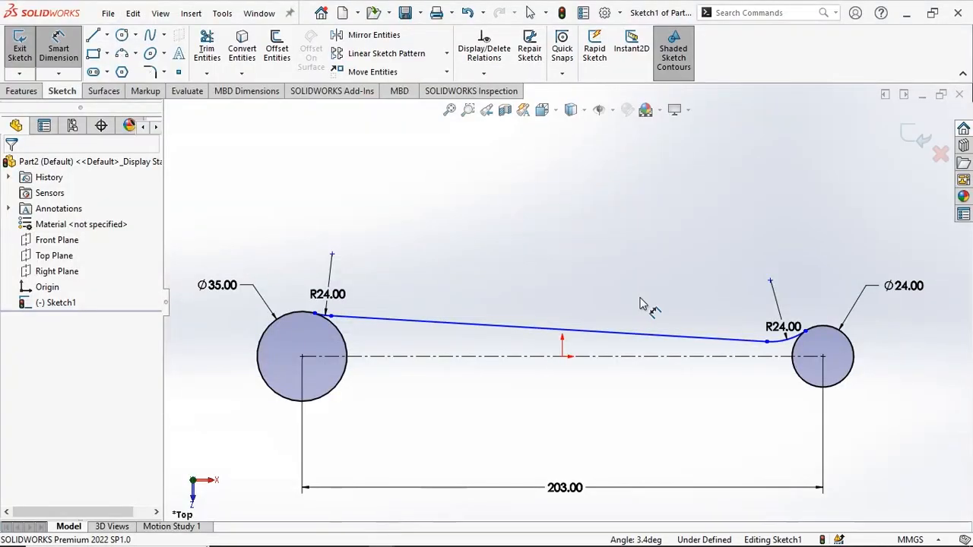
Make the upper shank line Horizontal and move its end near the 24 mm circle to about X 88.7, Y 9.8.
click(623, 336)
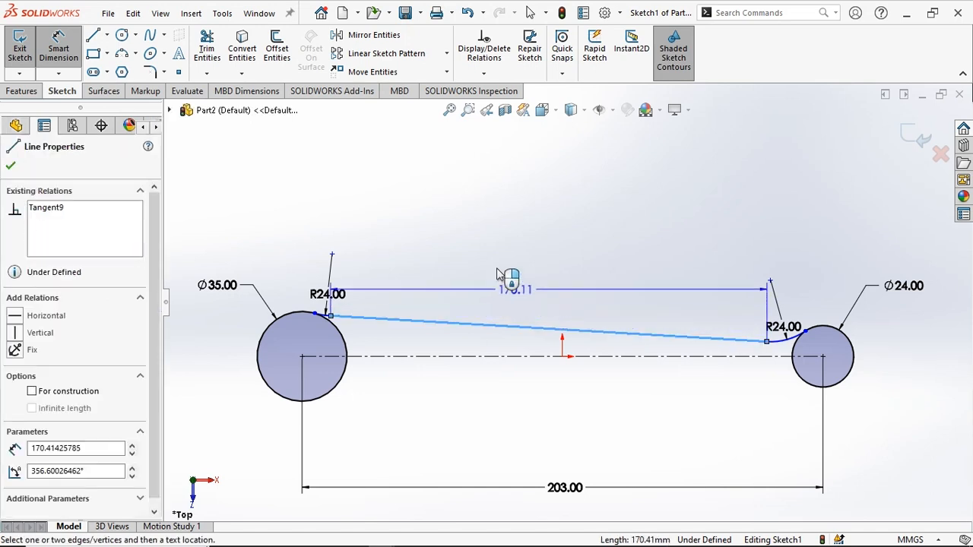
key(Escape)
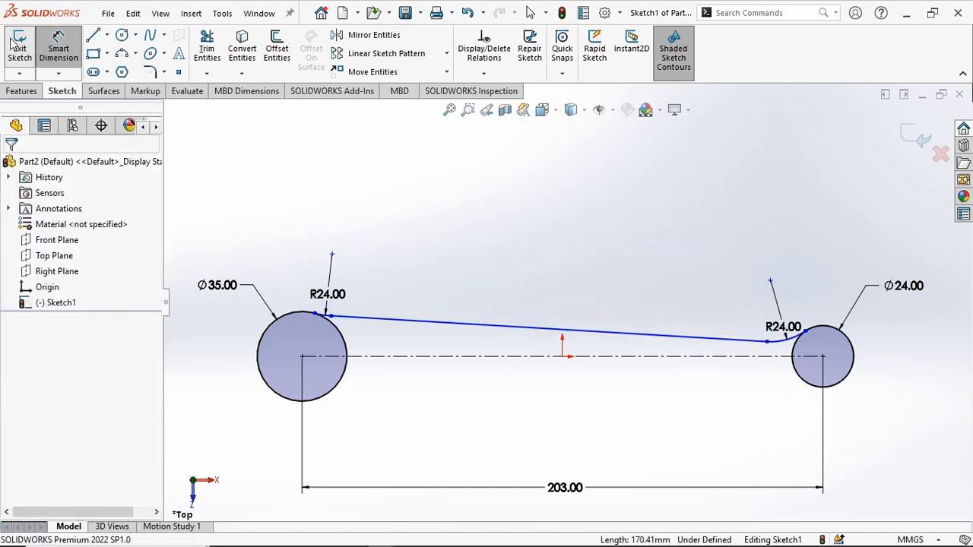
click(61, 46)
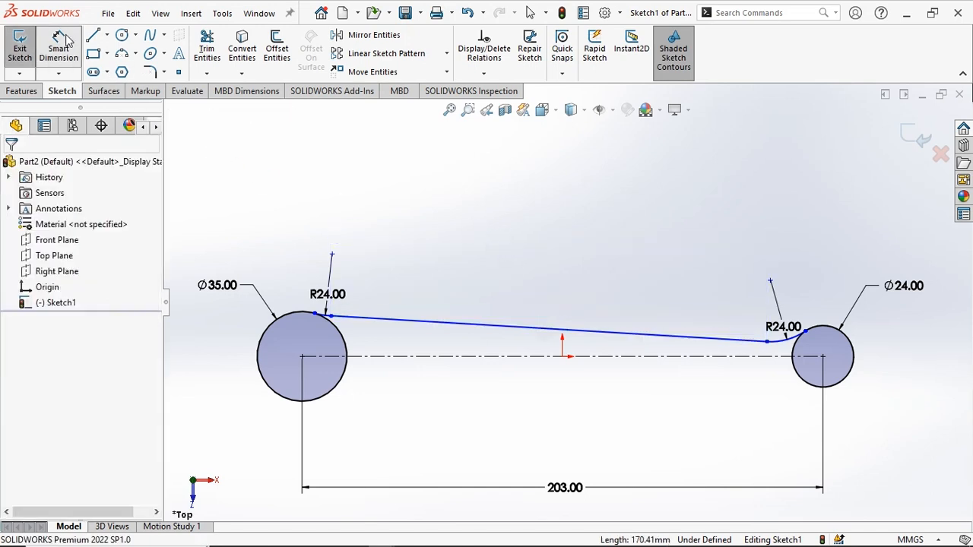
click(472, 332)
click(30, 316)
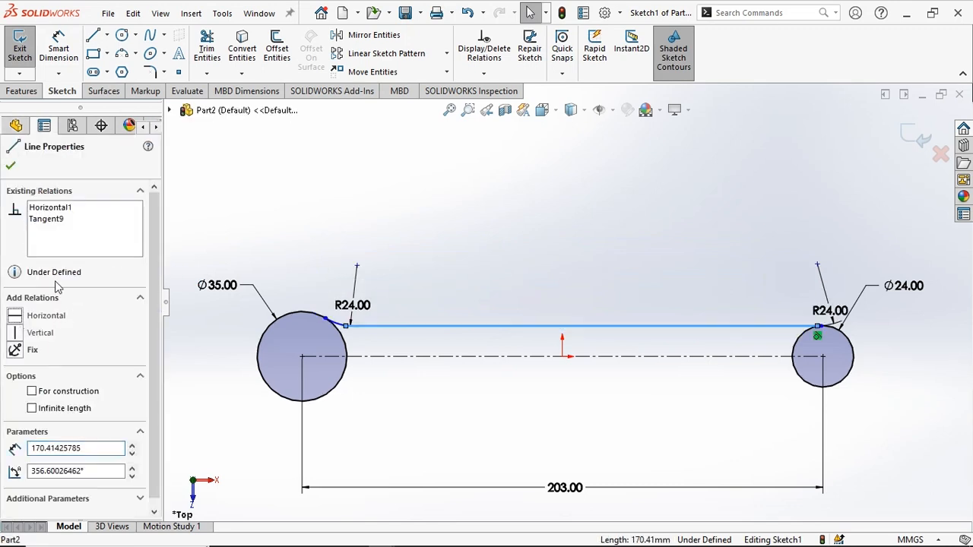
click(11, 165)
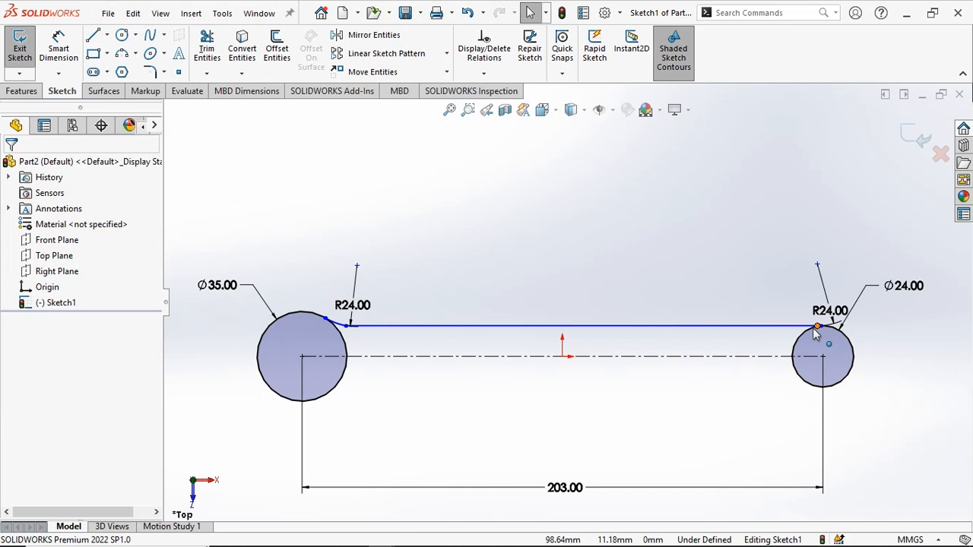
drag(818, 327, 790, 333)
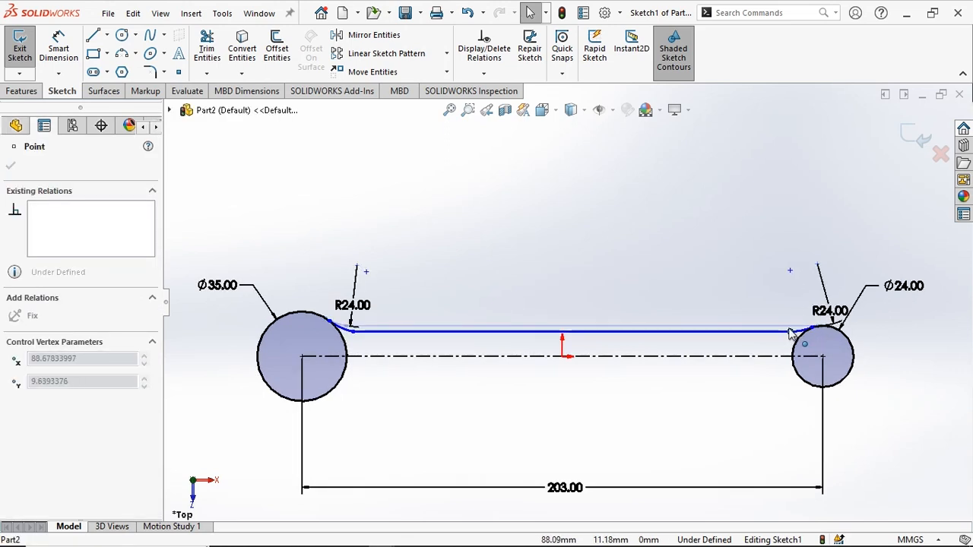
click(547, 241)
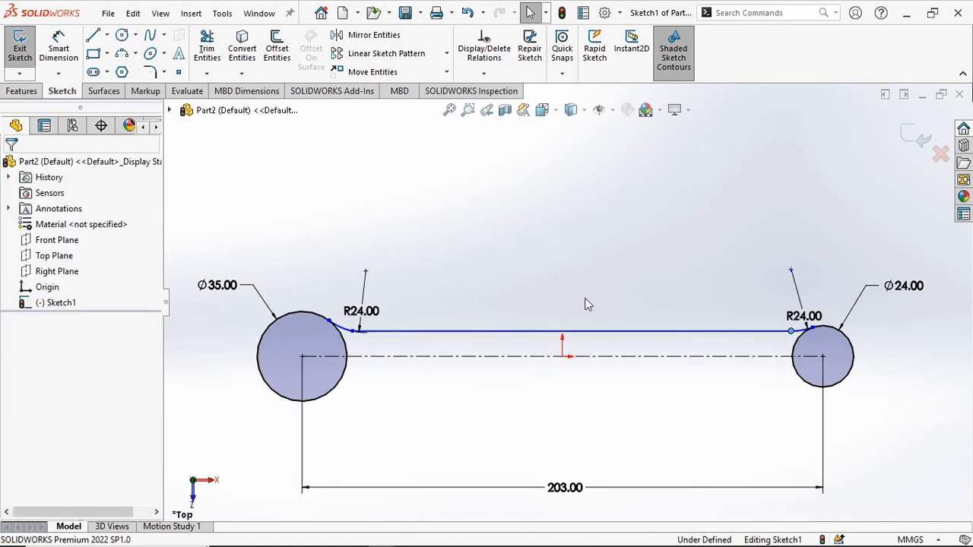
Dimension the upper shank line across the horizontal centerline as a doubled distance of 18 mm, with its label above the 203 mm dimension.
click(65, 59)
click(543, 332)
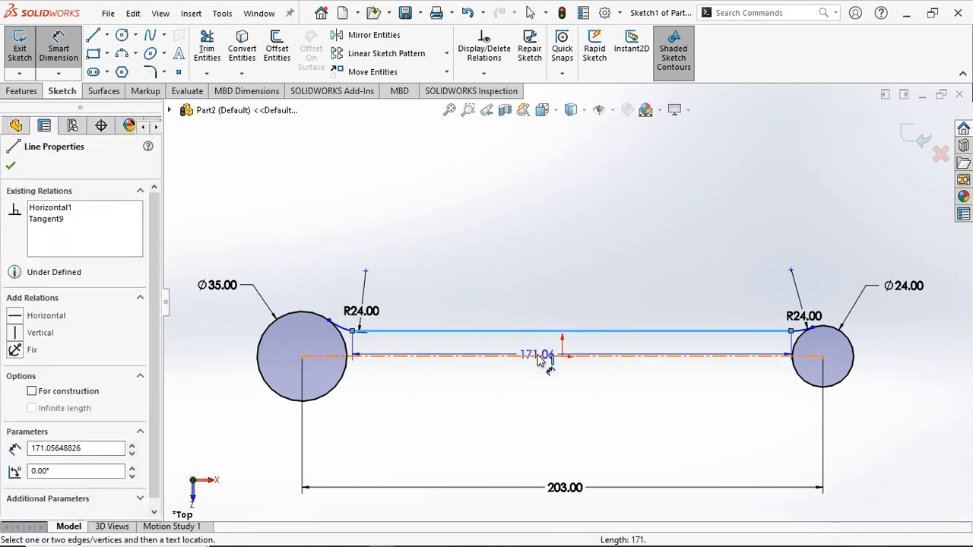
click(538, 356)
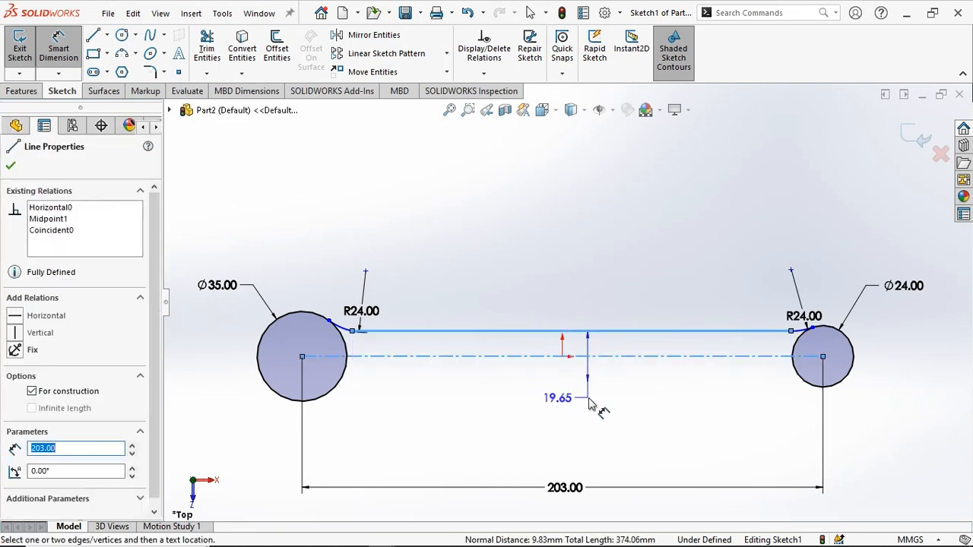
click(693, 447)
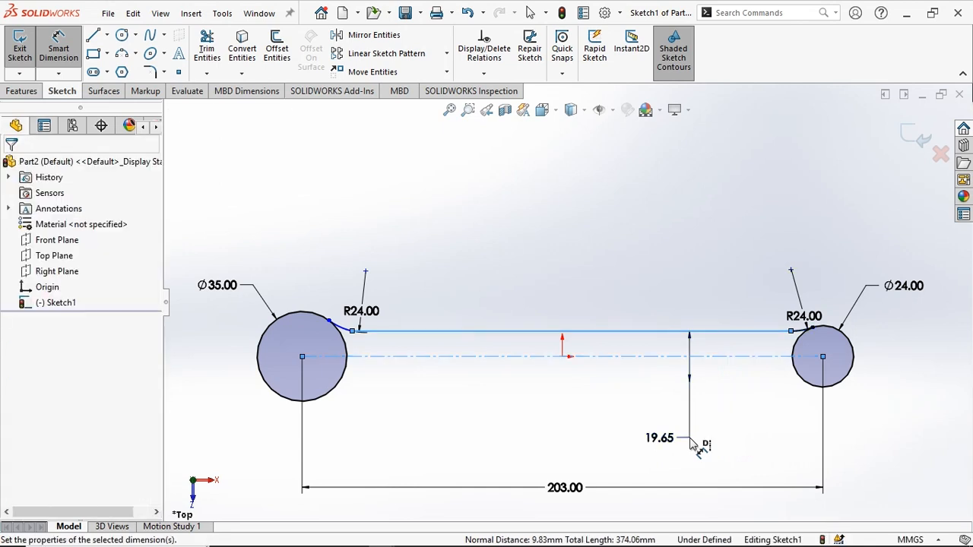
text(18)
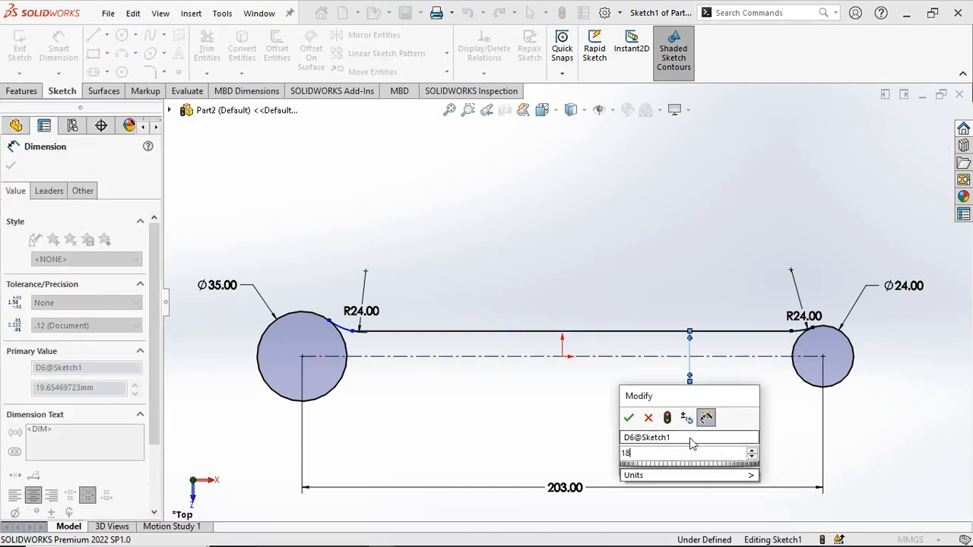
key(Return)
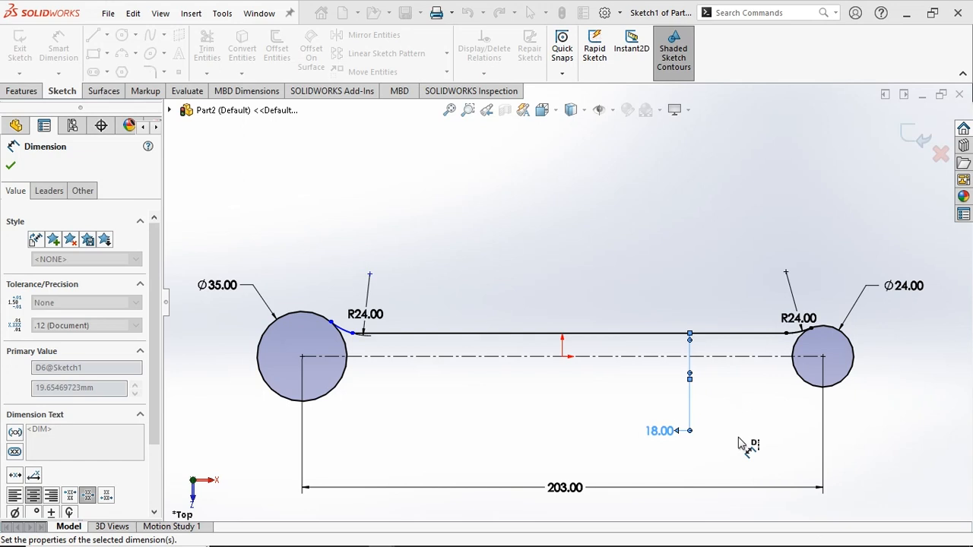
click(912, 430)
Reposition the R24 dimension label of the arc beside the 35 mm circle so its leader points onto the arc.
scroll(365, 339, down, 3)
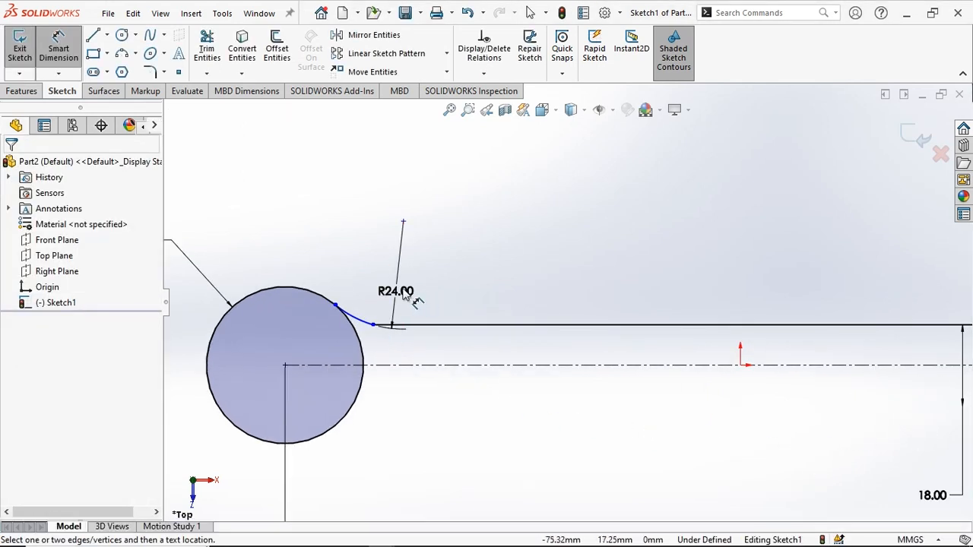
drag(420, 298, 377, 295)
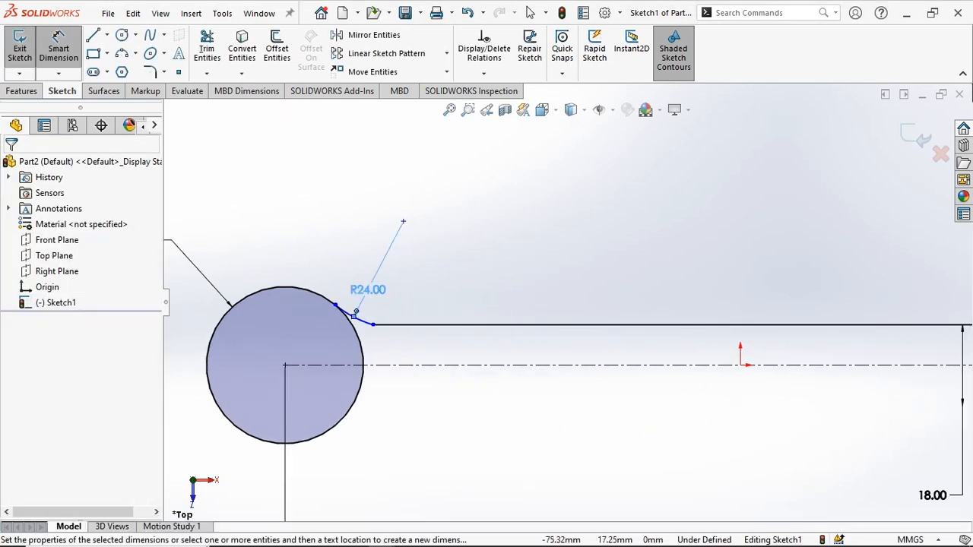
click(597, 265)
scroll(691, 419, down, 1)
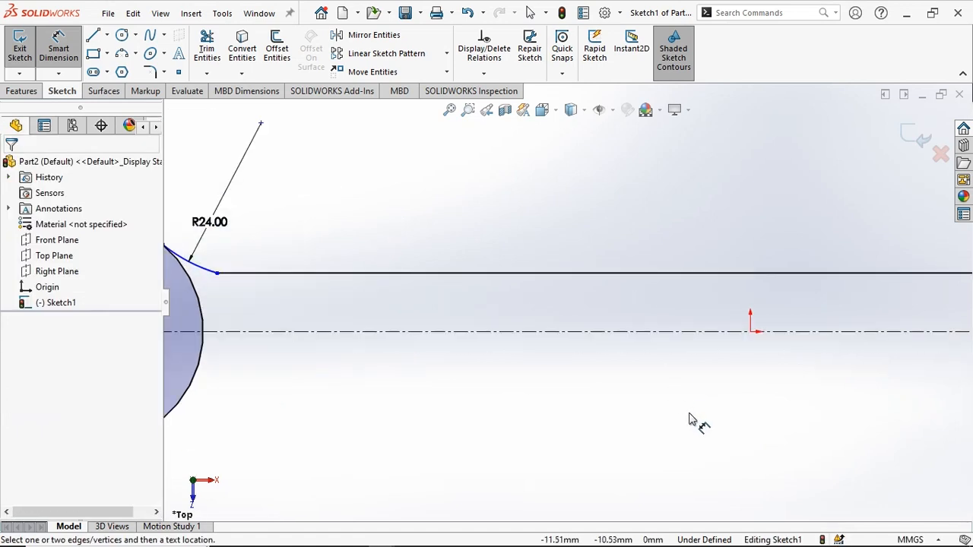
scroll(691, 419, up, 4)
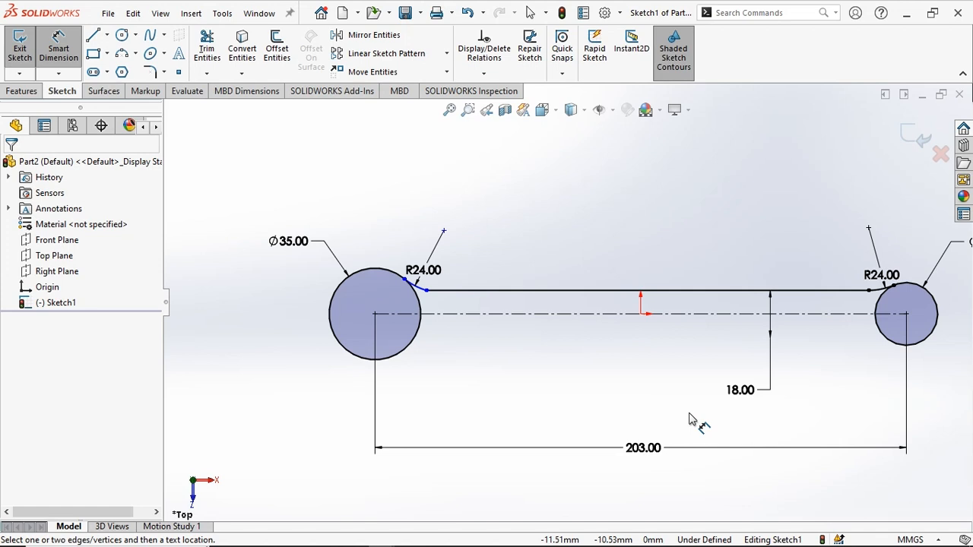
key(Escape)
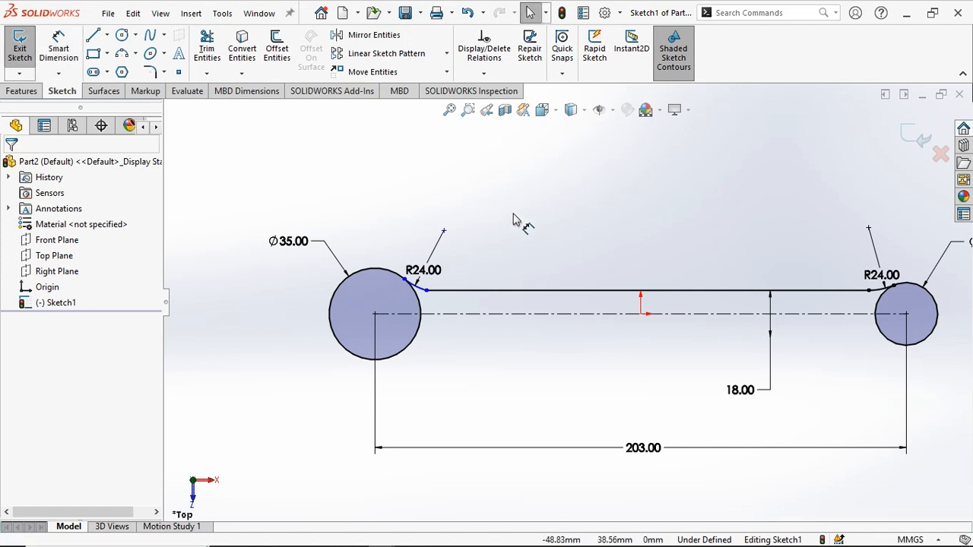
Add a Tangent relation between the R24 arc beside the 35 mm circle and the upper shank line.
scroll(453, 308, down, 4)
scroll(455, 314, down, 3)
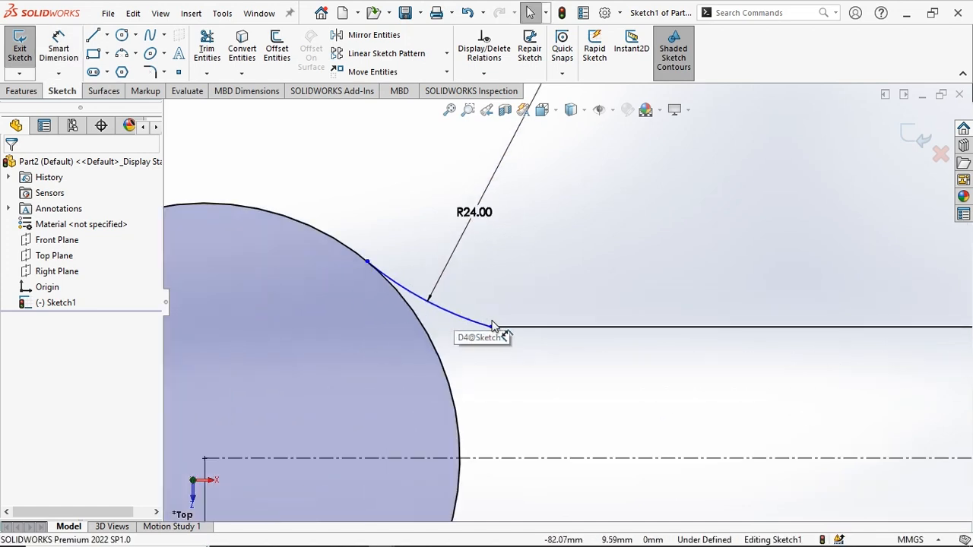
click(494, 325)
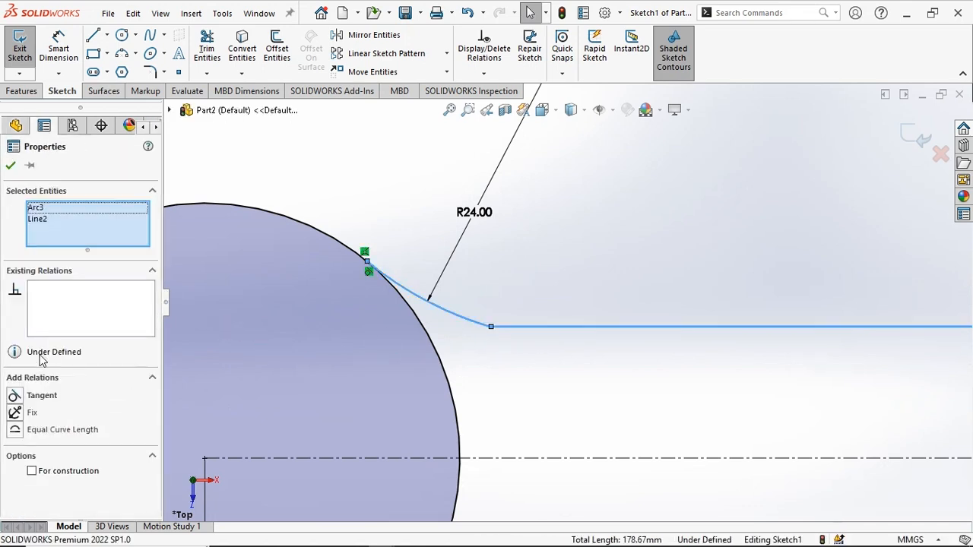
click(16, 396)
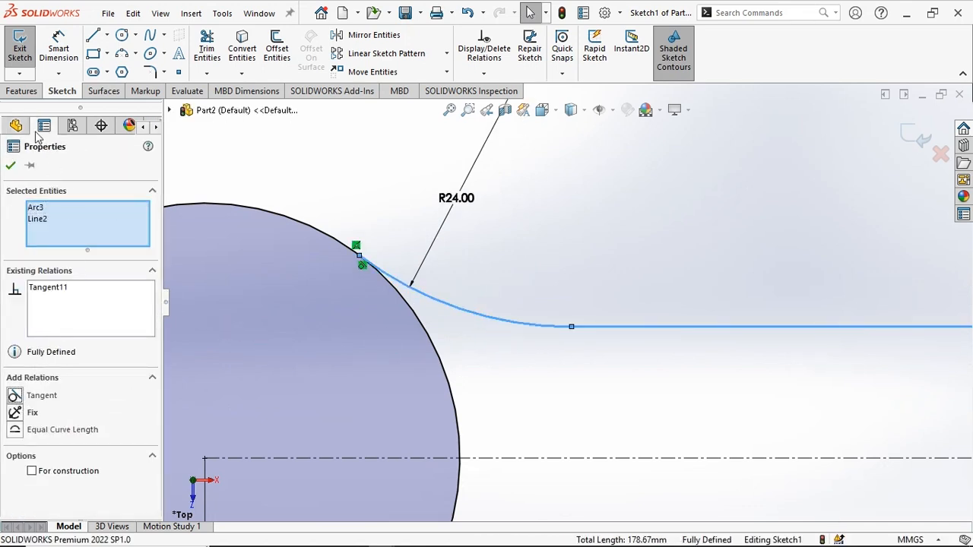
click(11, 165)
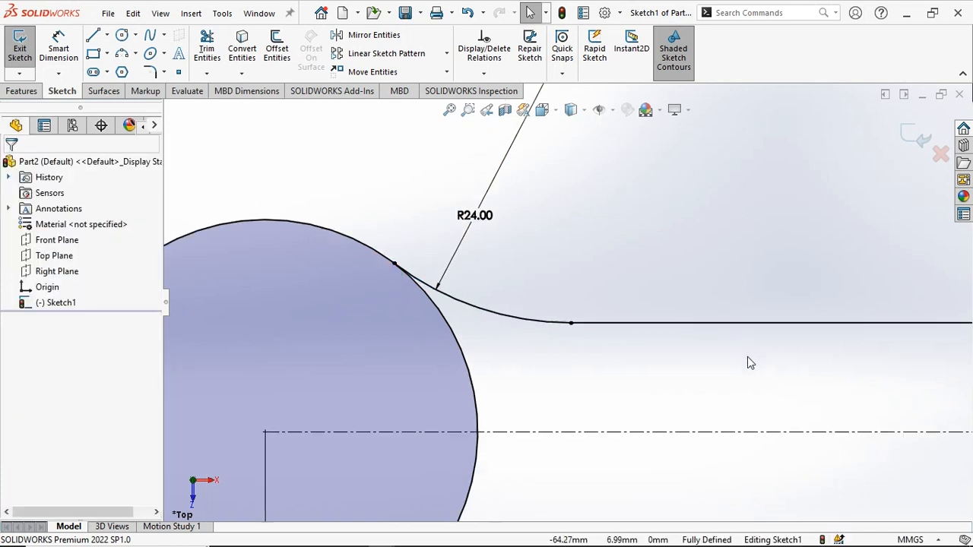
Examine the joint between the upper shank line and the R24 arc beside the 24 mm circle, and the overall profile.
scroll(747, 356, up, 6)
scroll(796, 328, up, 2)
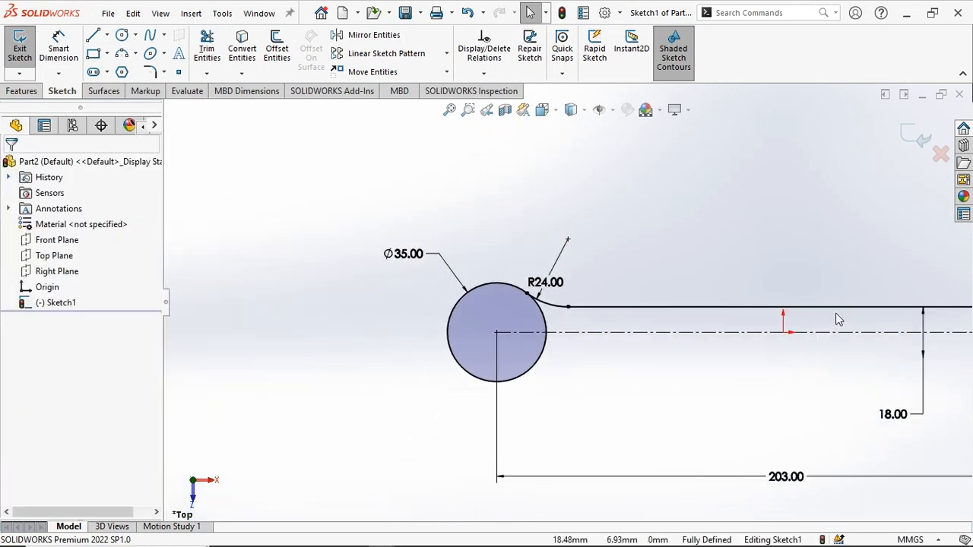
scroll(838, 319, up, 1)
scroll(825, 380, down, 6)
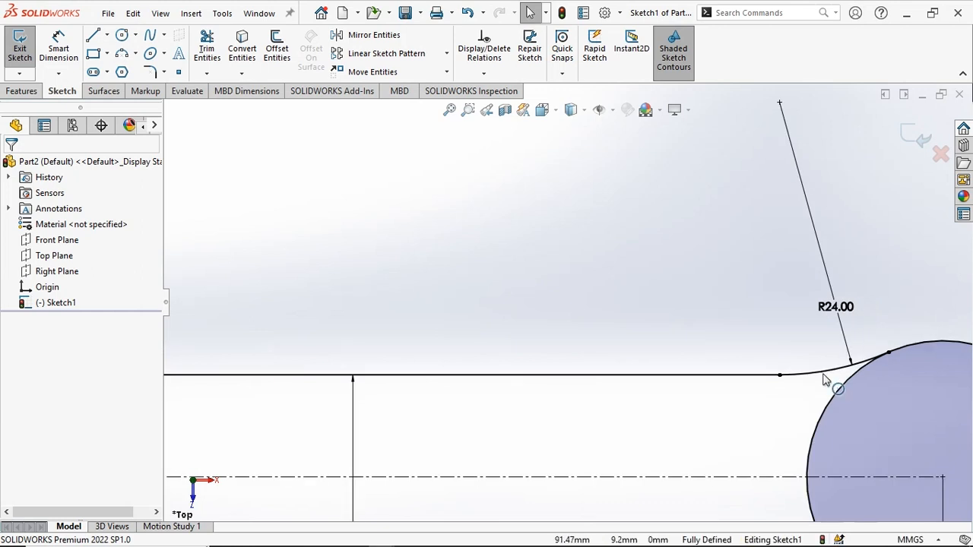
scroll(753, 391, up, 1)
scroll(515, 393, up, 3)
scroll(396, 373, up, 3)
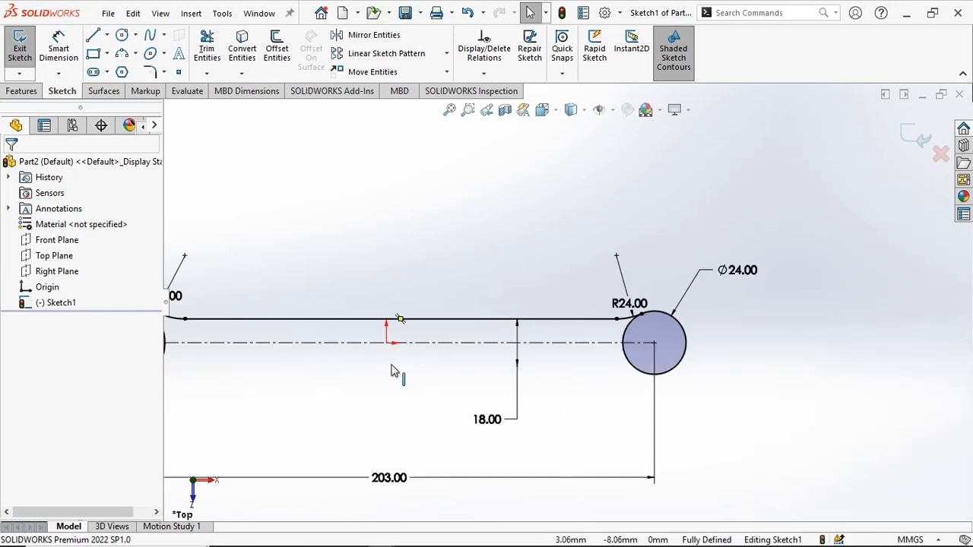
scroll(341, 318, up, 2)
scroll(372, 317, down, 2)
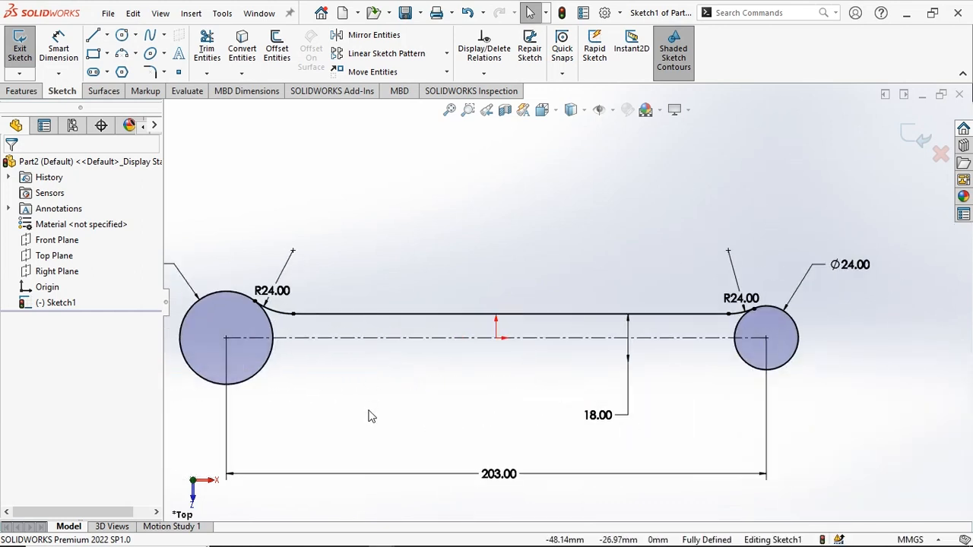
Mirror the upper shank line and both R24 arcs about the horizontal centerline, keeping the originals.
click(374, 35)
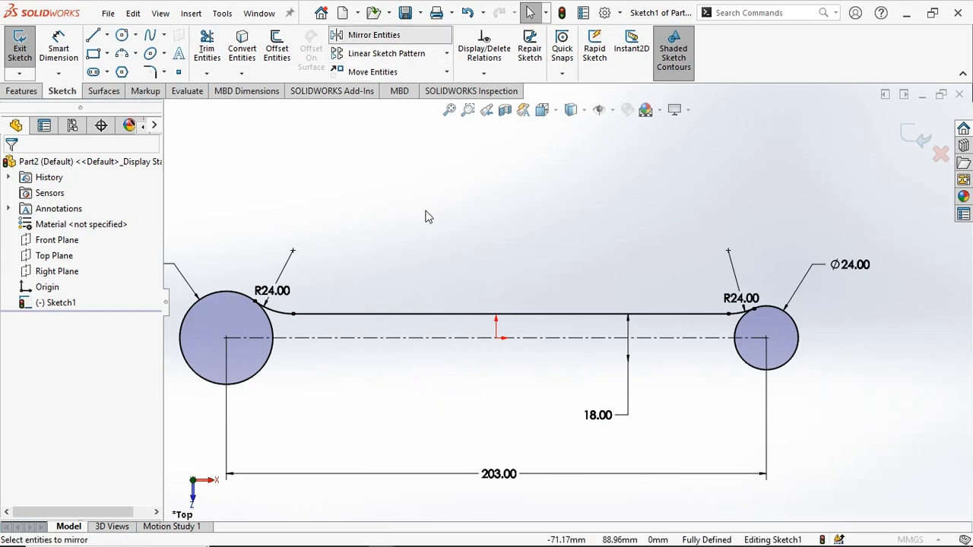
click(403, 314)
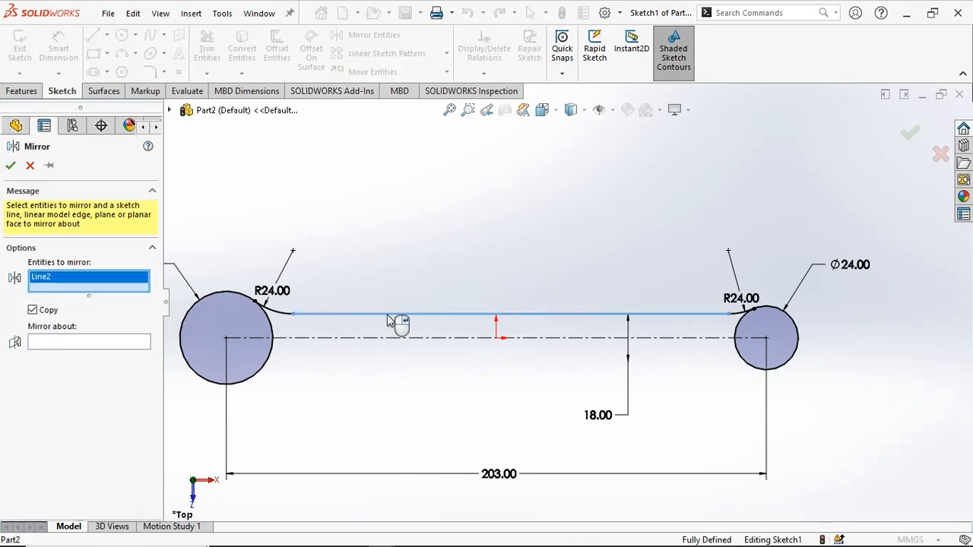
click(287, 312)
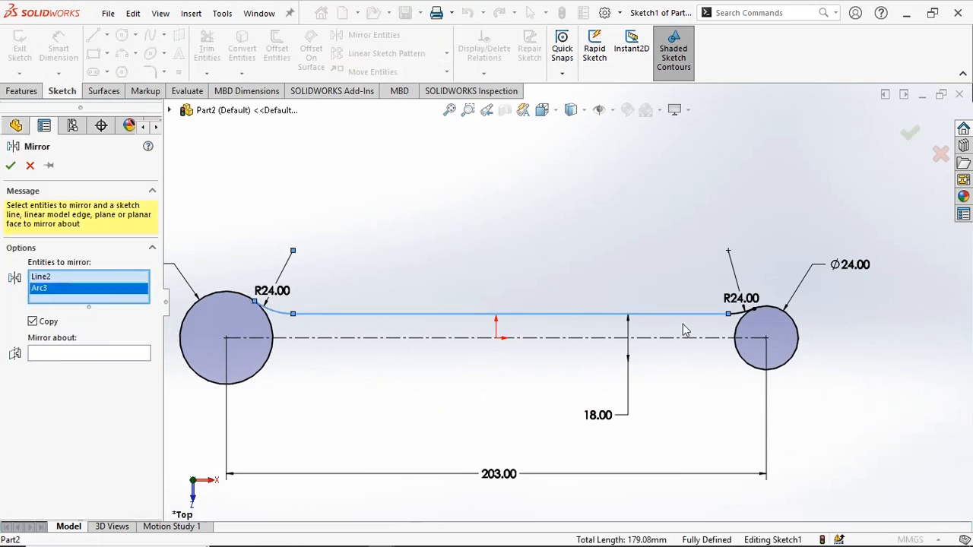
click(748, 311)
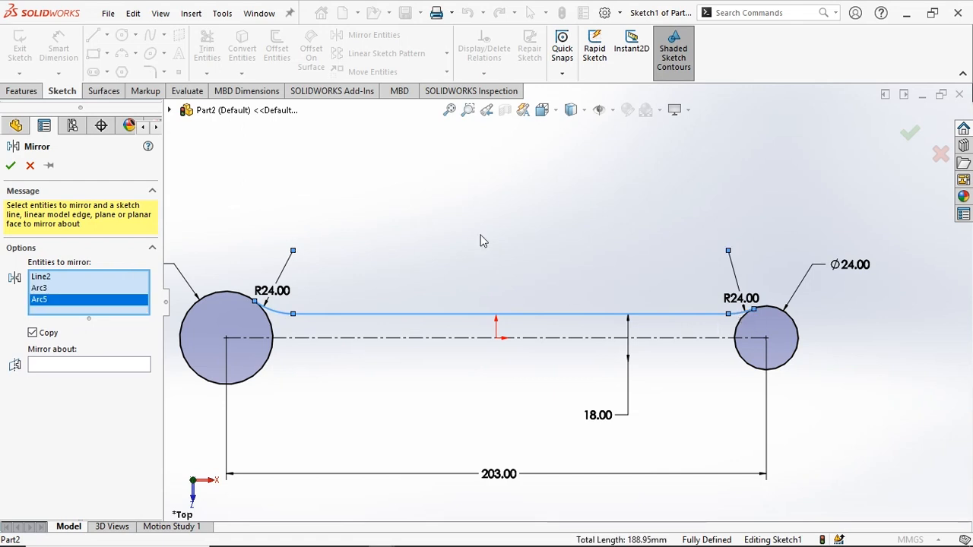
click(95, 366)
click(396, 339)
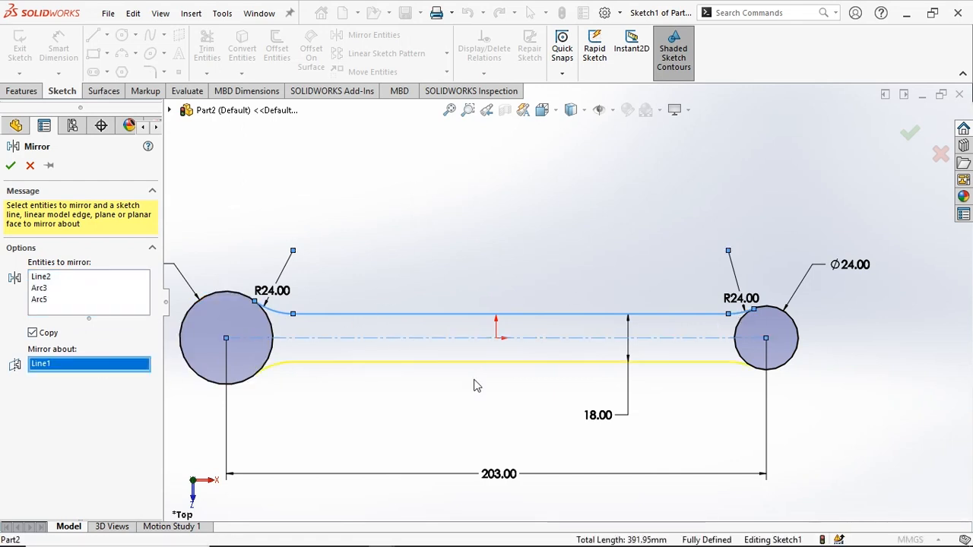
click(10, 166)
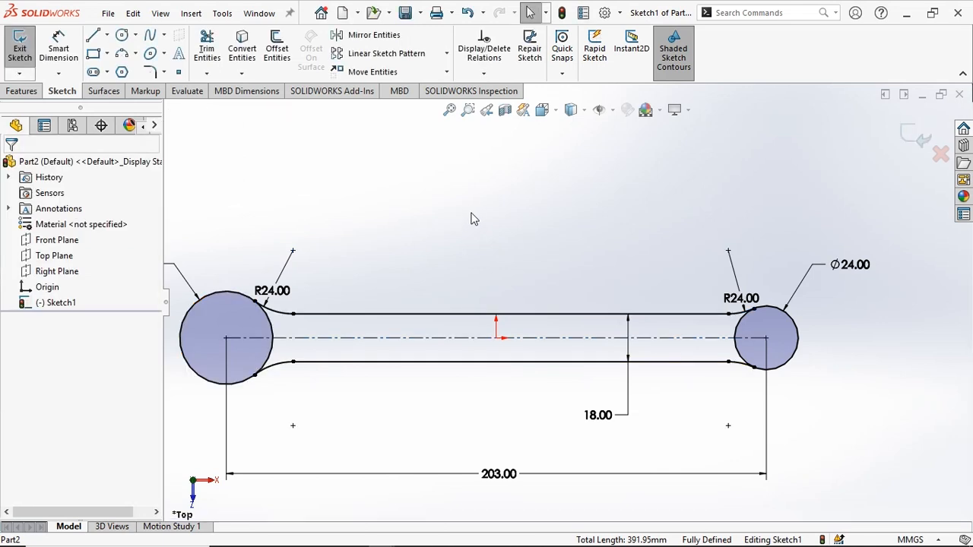
key(f)
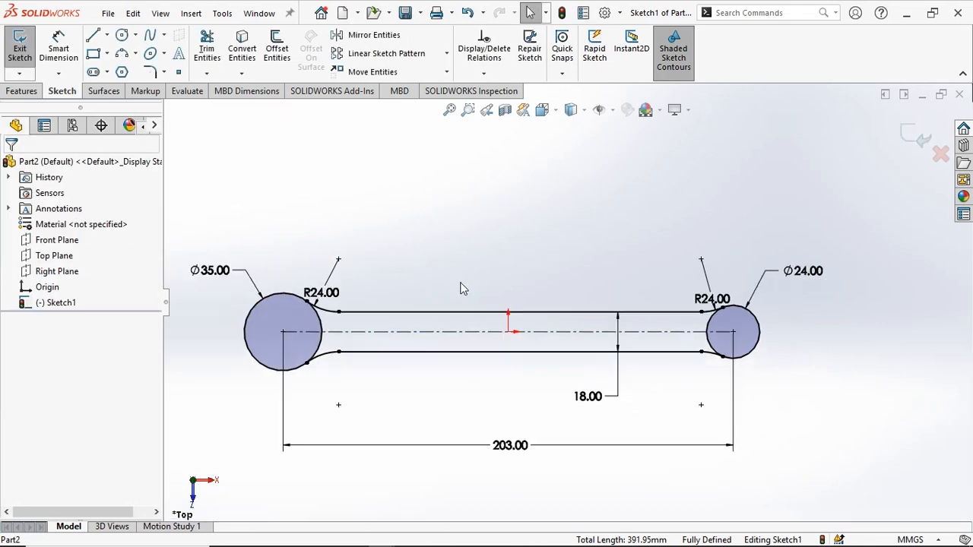
Switch to the PDF drawing, review the rod's plan and E-E section dimensions, and return to SOLIDWORKS.
key(alt+Tab)
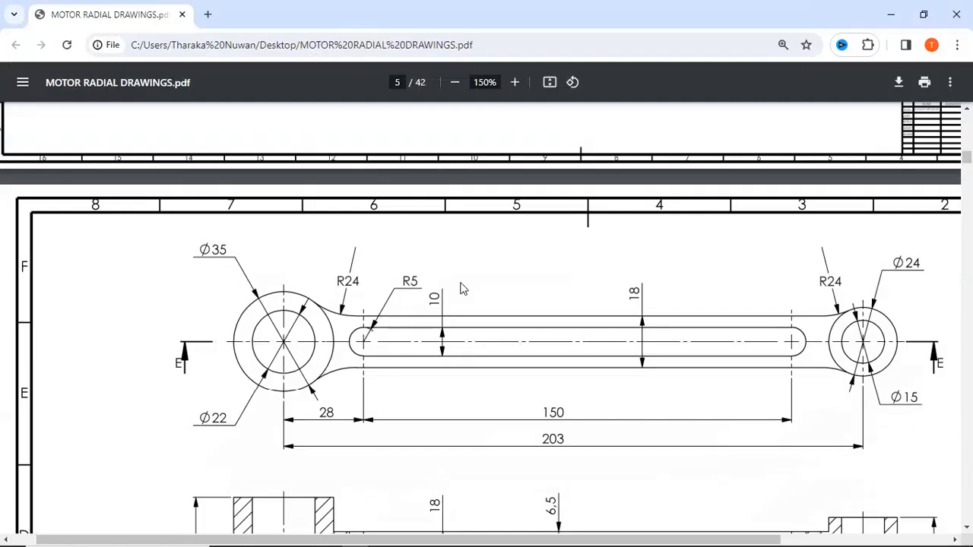
scroll(517, 339, down, 3)
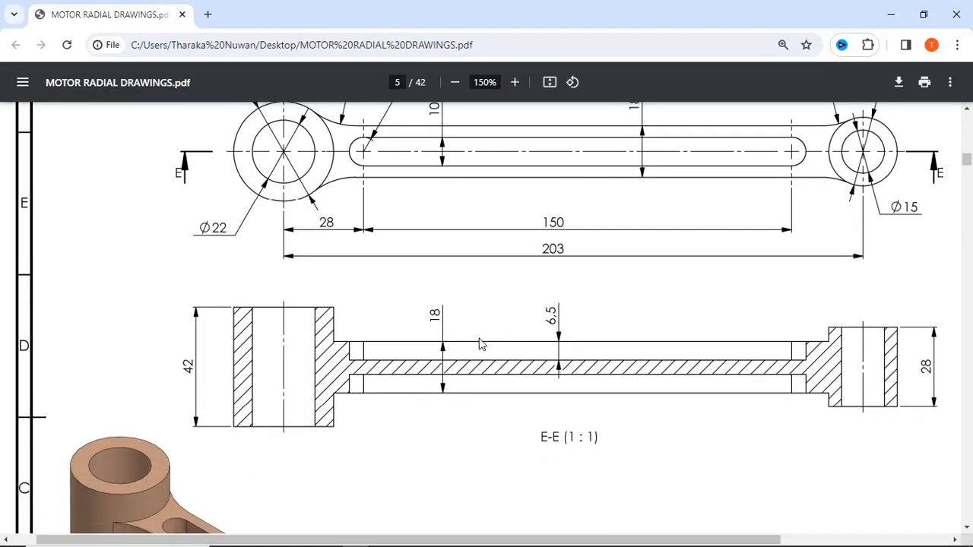
scroll(566, 371, up, 2)
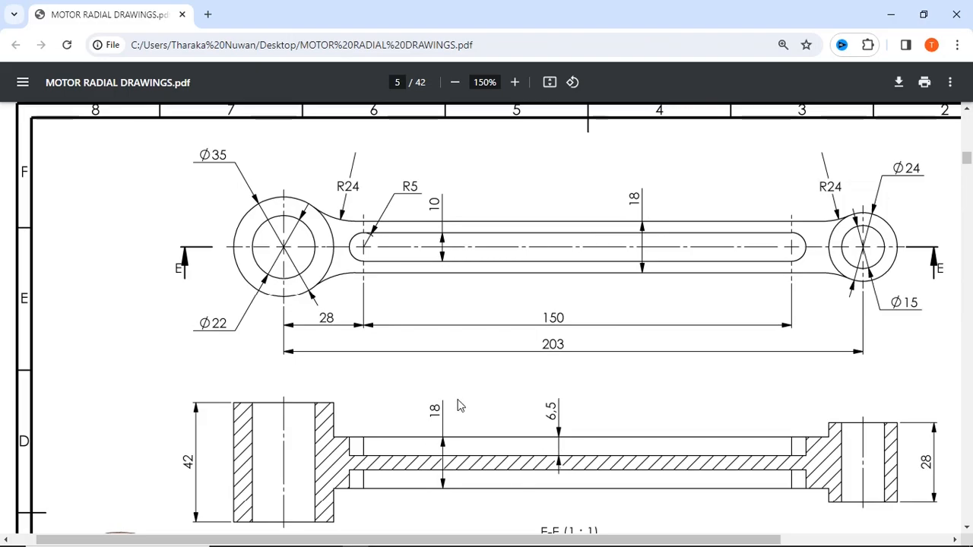
key(alt+Tab)
key(alt+Tab)
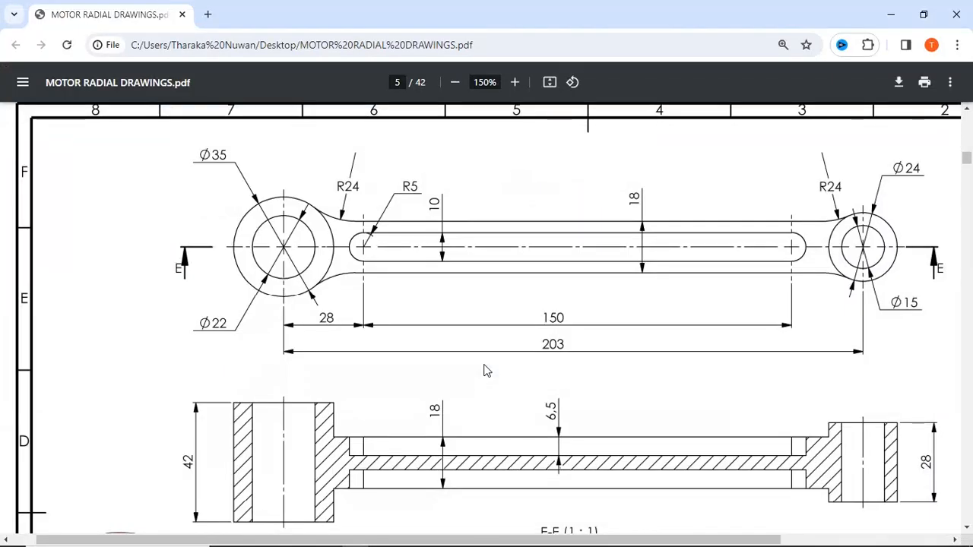
key(alt+Tab)
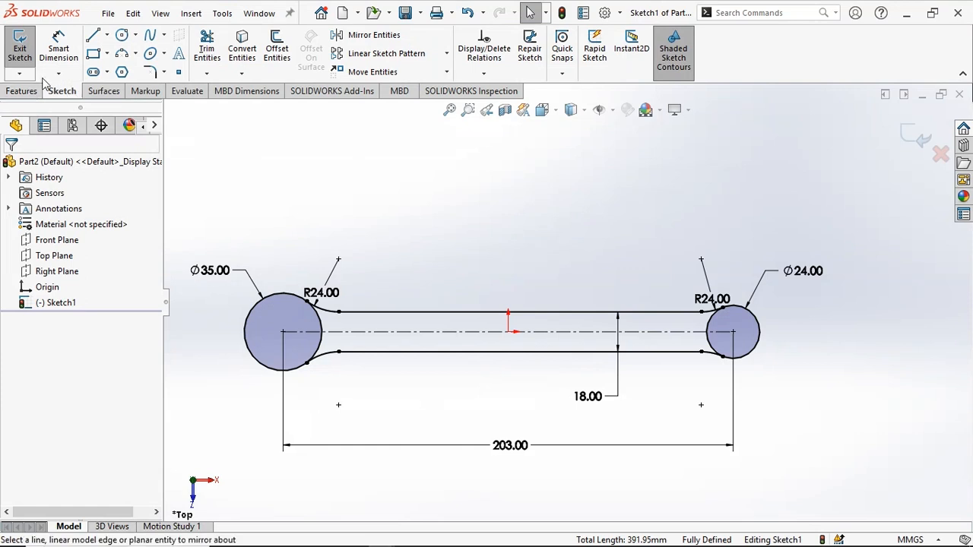
click(26, 59)
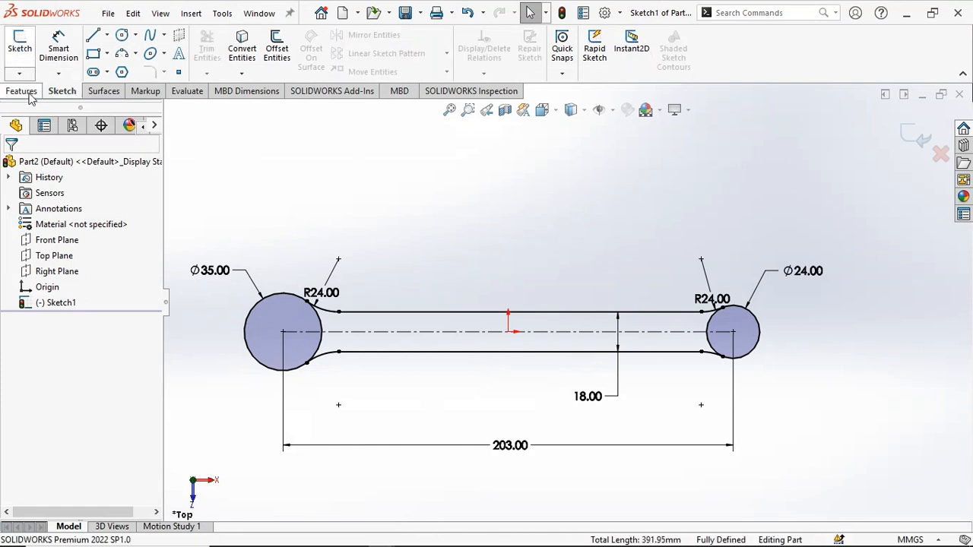
right_click(49, 304)
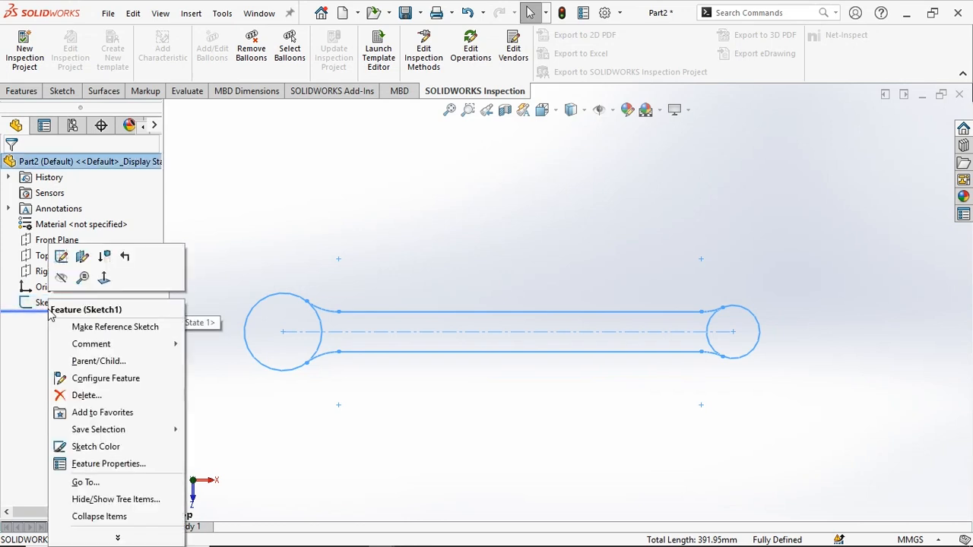
click(61, 257)
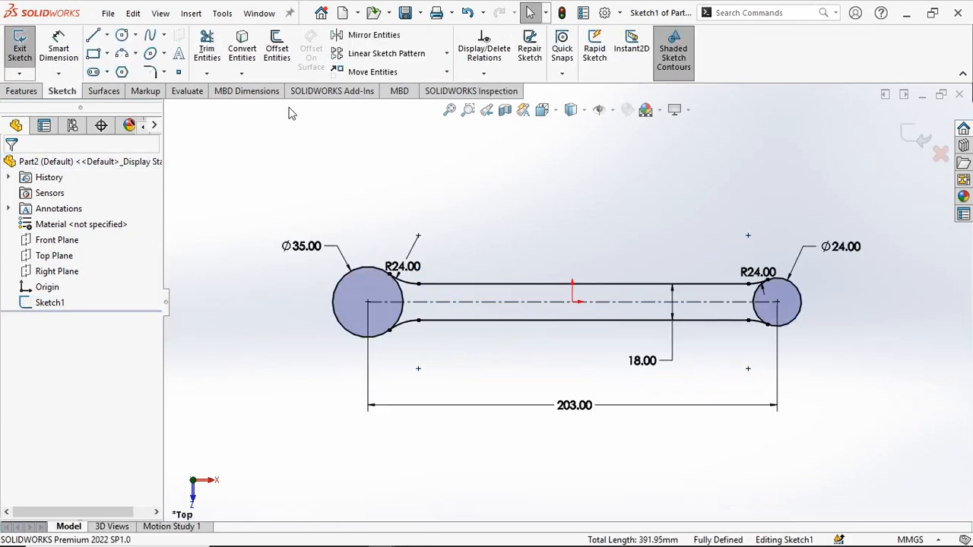
Trim away the outer portions of the 35 mm and 24 mm end circles, leaving the inner arcs that close the shank profile.
click(208, 49)
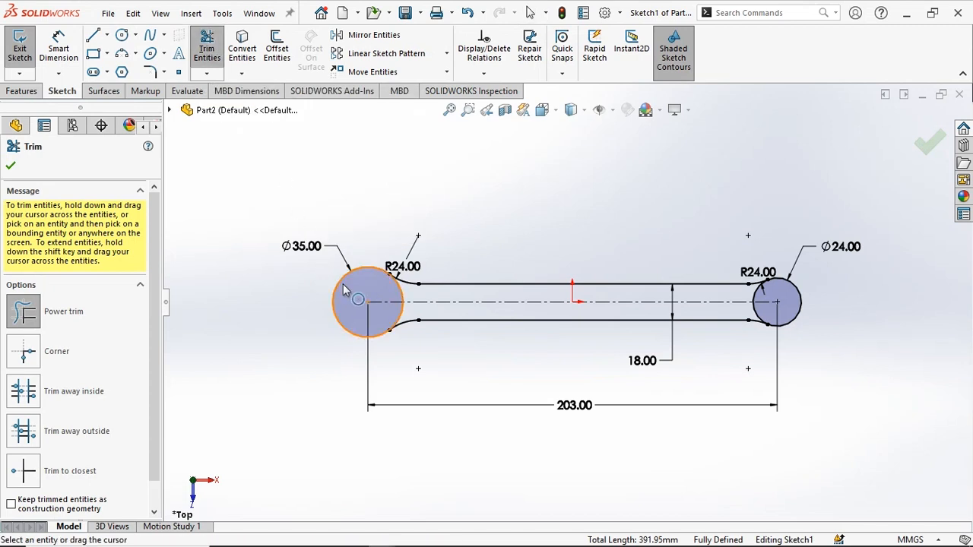
scroll(357, 289, down, 4)
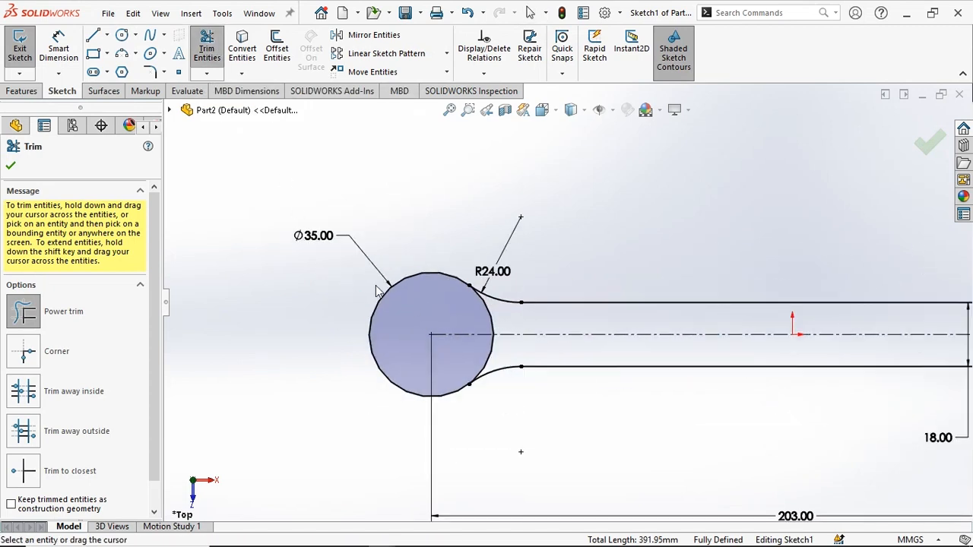
drag(380, 297, 402, 312)
scroll(809, 382, up, 4)
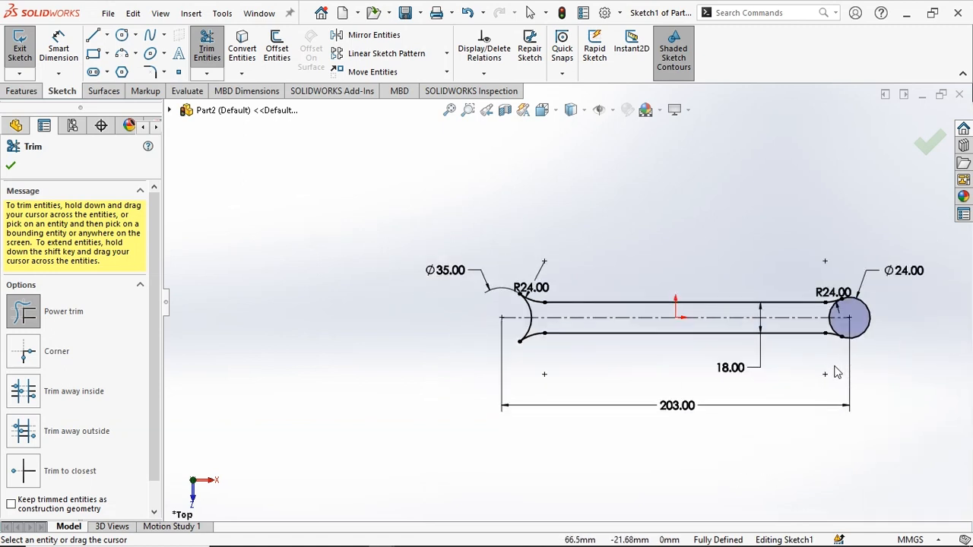
scroll(829, 304, down, 4)
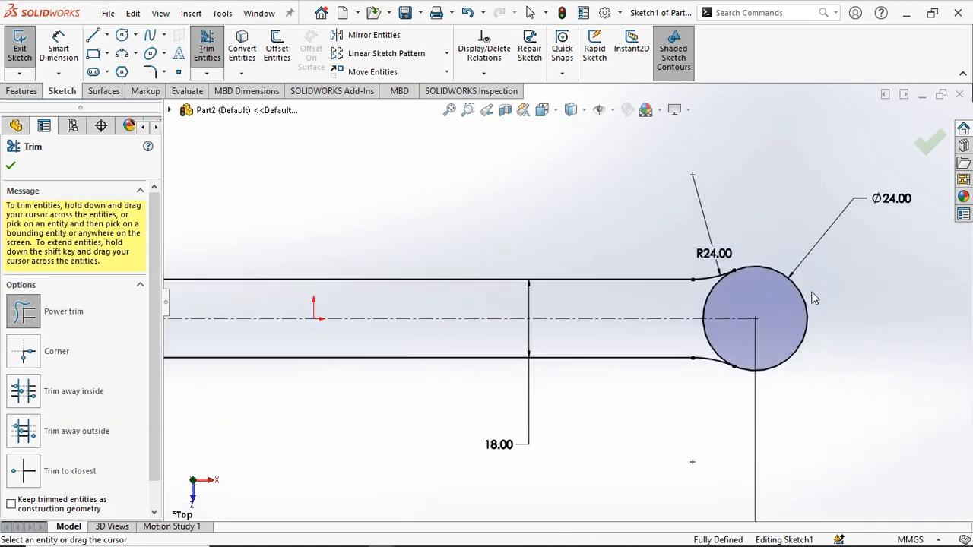
drag(811, 298, 800, 316)
scroll(726, 353, up, 4)
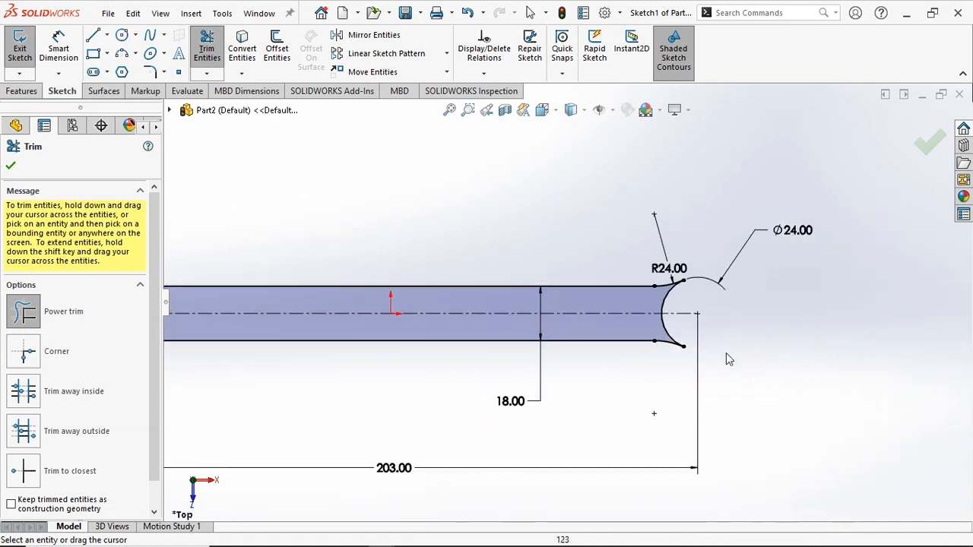
click(929, 144)
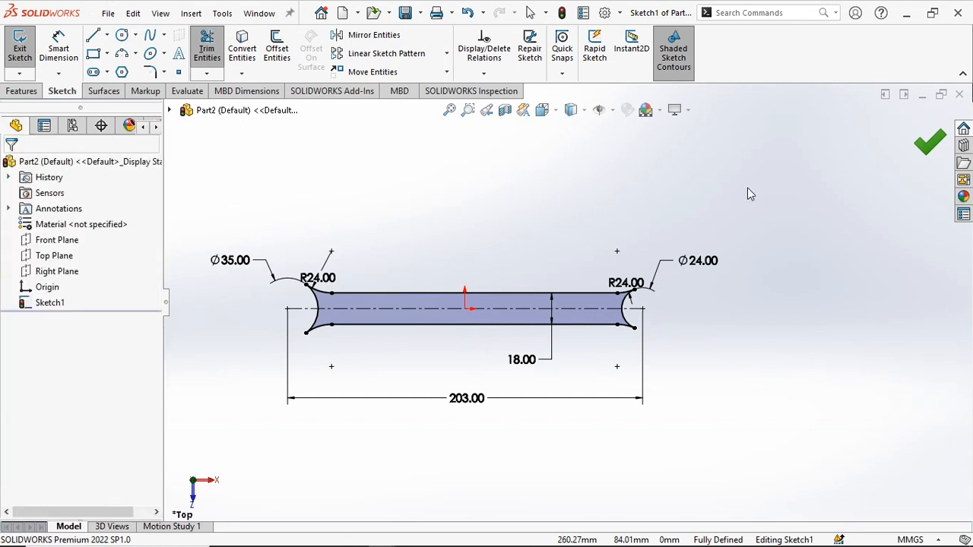
Set up a boss extrusion of the trimmed shank sketch with the Mid Plane end condition.
click(22, 92)
click(63, 91)
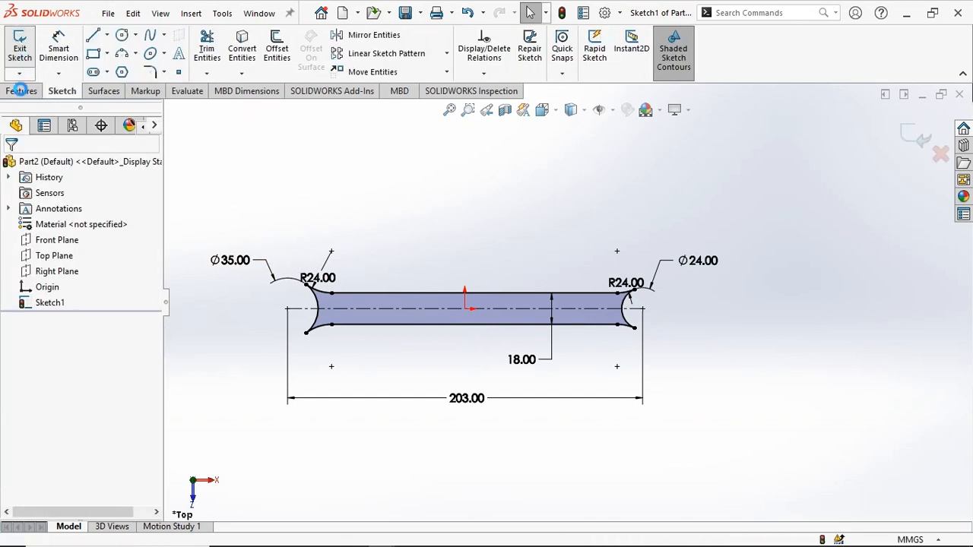
click(25, 93)
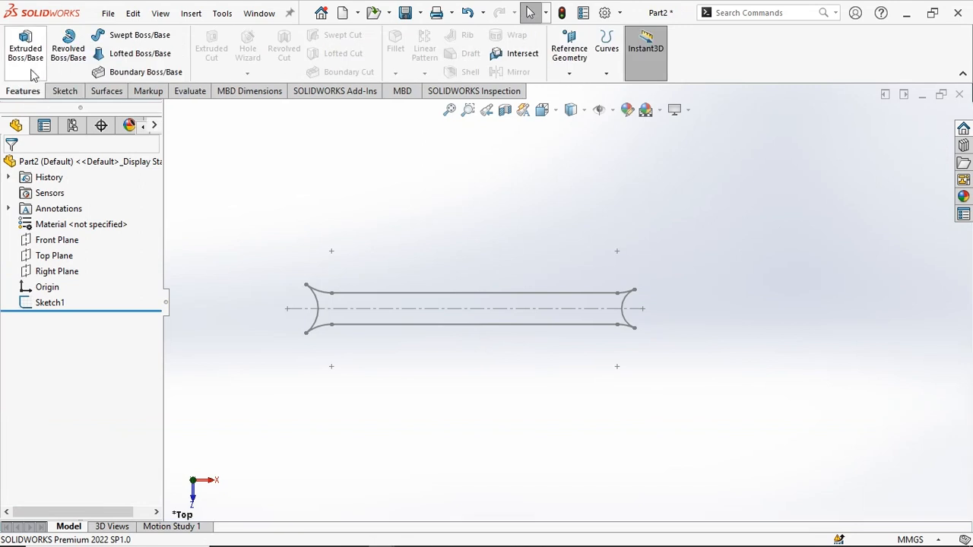
click(31, 69)
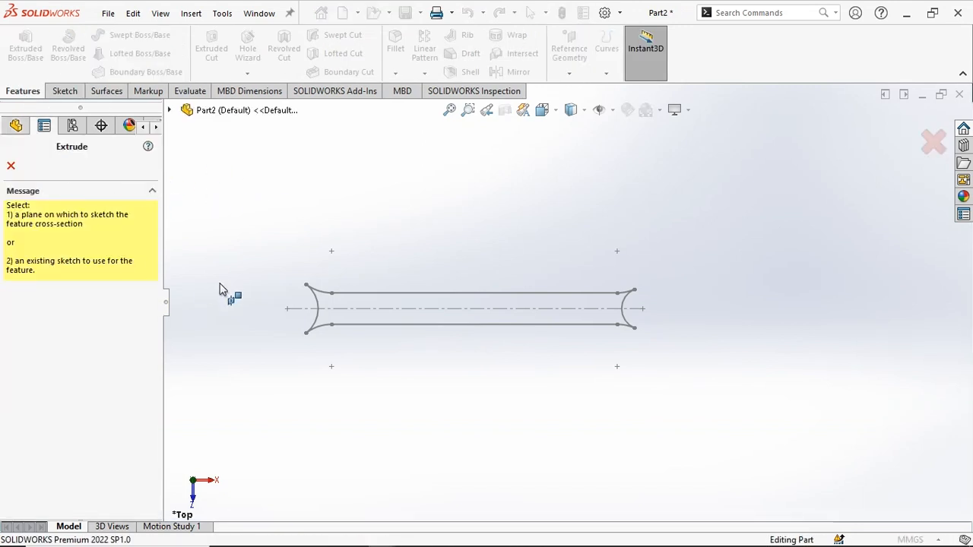
click(389, 295)
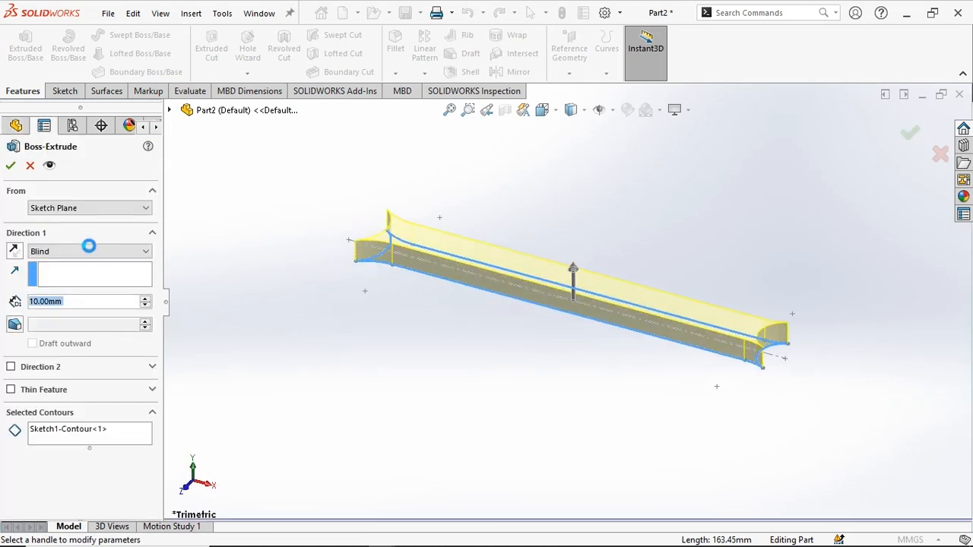
click(86, 255)
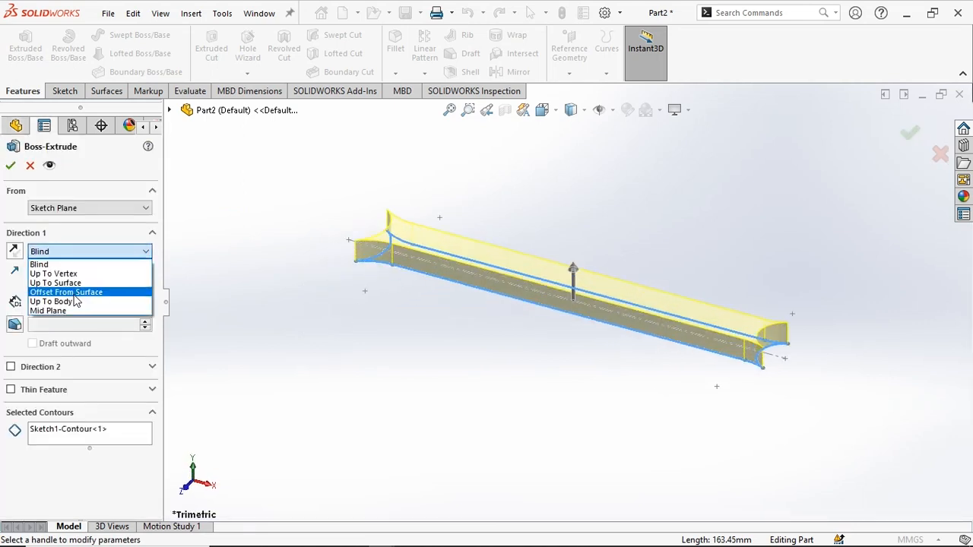
click(49, 311)
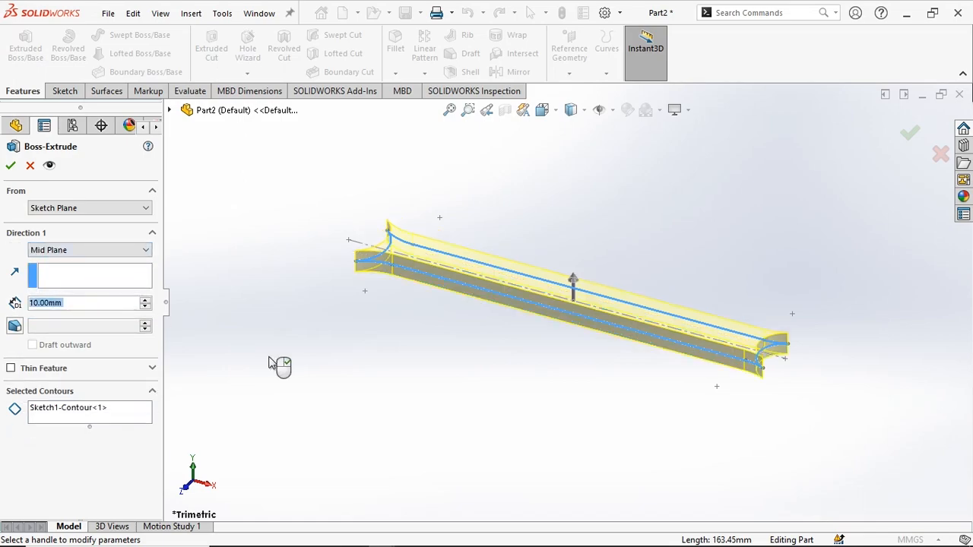
Check the shank thickness in the PDF's E-E section and set the extrusion depth to 18.5 mm.
key(alt+Tab)
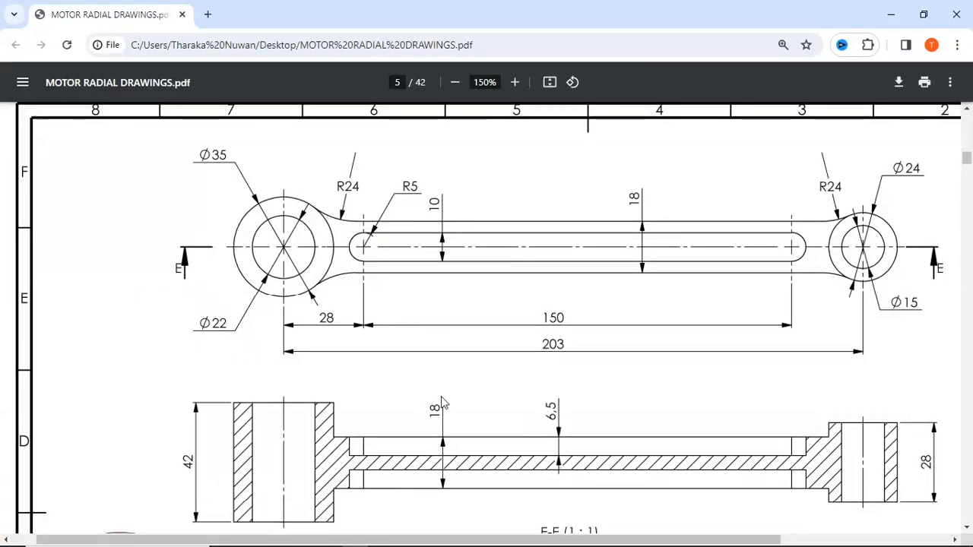
scroll(443, 403, down, 2)
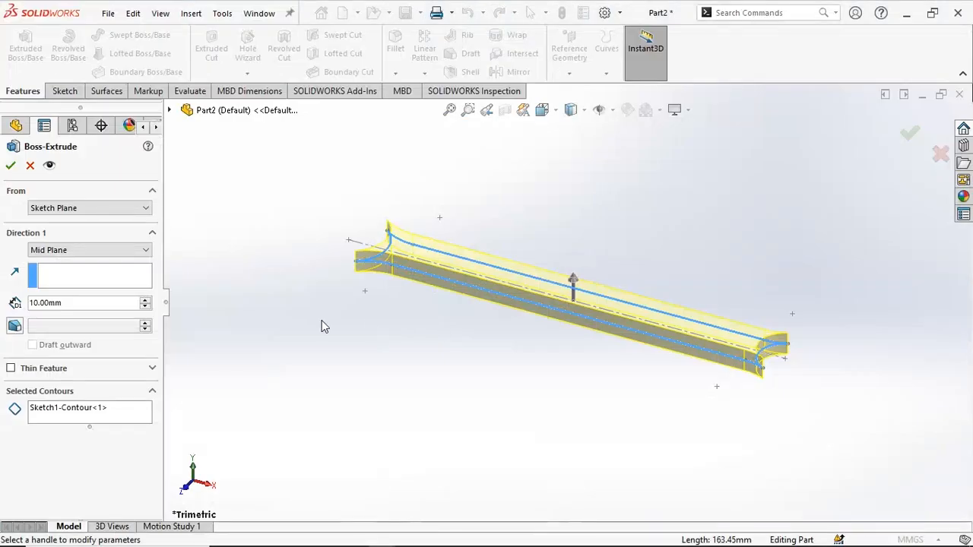
click(47, 302)
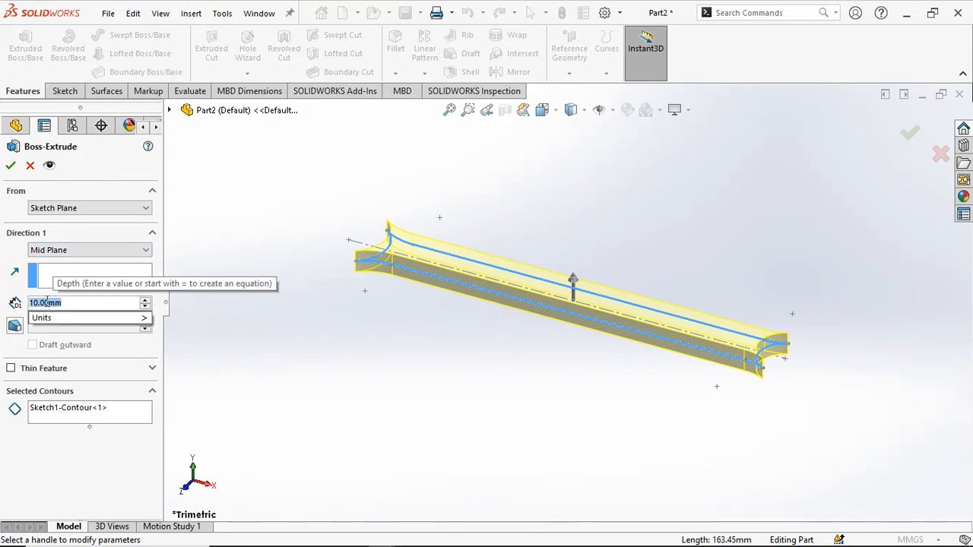
text(18.5)
key(Return)
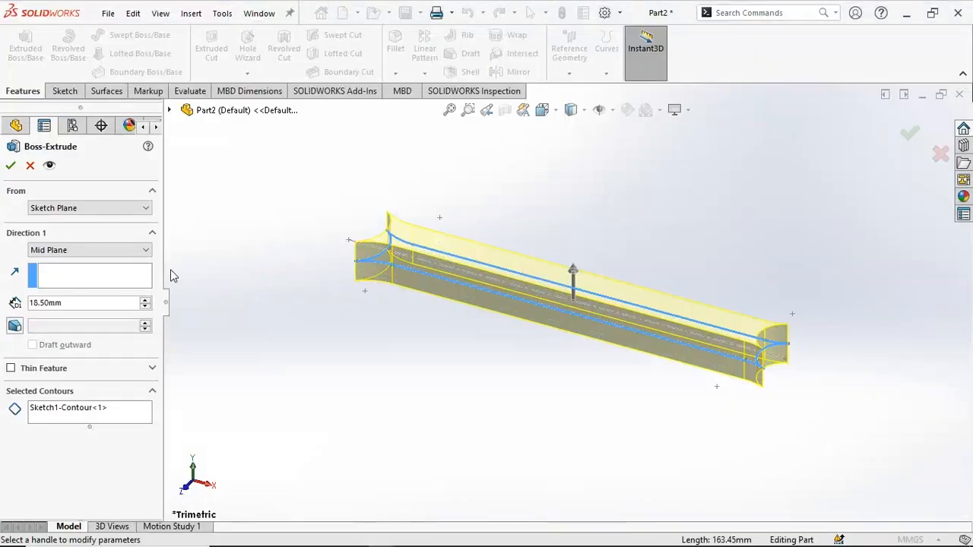
Set the shank's mid-plane extrusion depth to 18 mm and complete the feature.
click(52, 302)
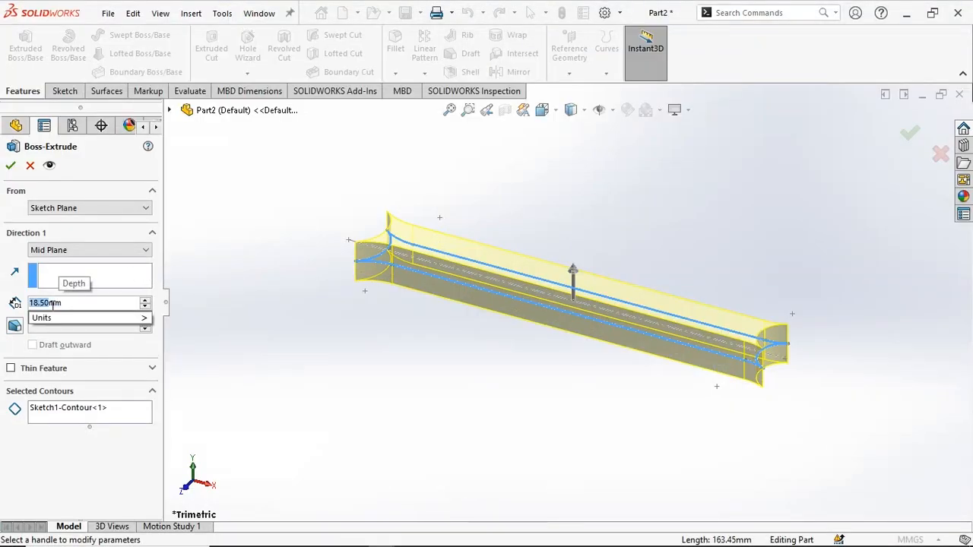
text(18)
key(Return)
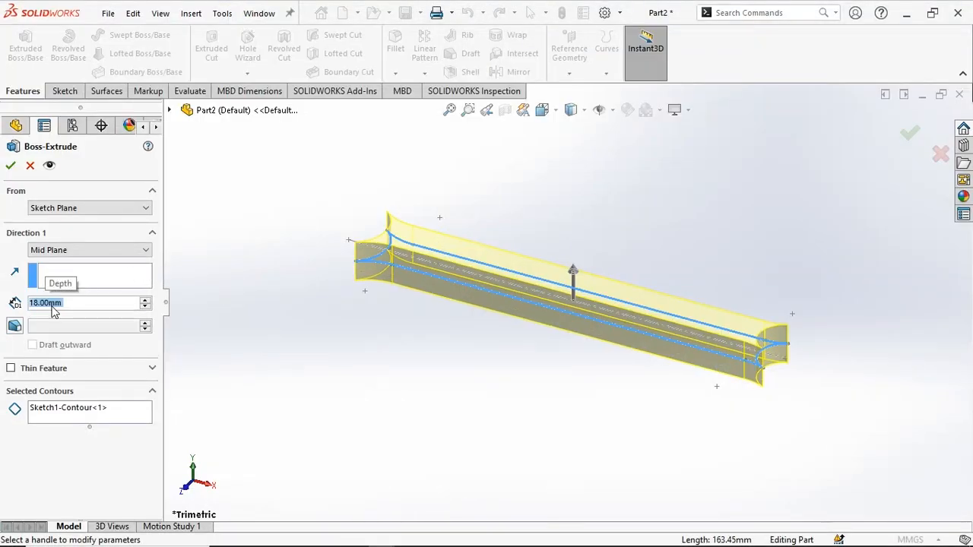
click(11, 166)
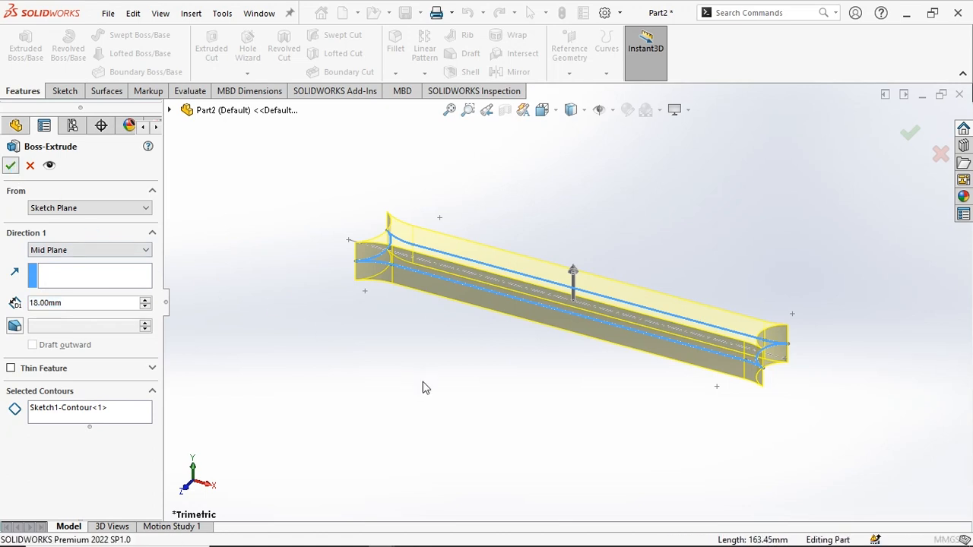
Inspect the extruded shank, review the end boss dimensions in the PDF drawing, and return to SOLIDWORKS.
mouse_move(430, 419)
middle_down()
mouse_move(473, 330)
mouse_move(502, 196)
mouse_move(493, 259)
middle_up()
key(alt+Tab)
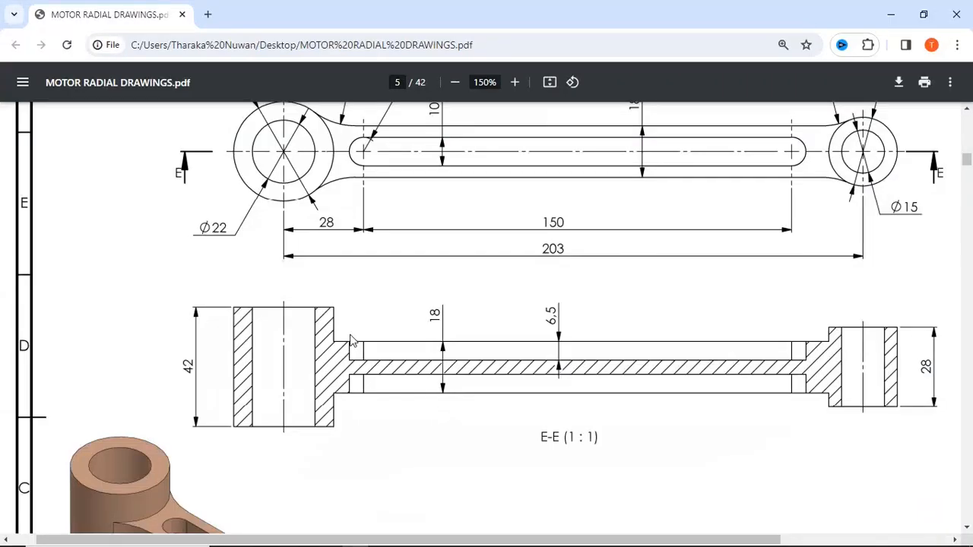
scroll(466, 353, up, 3)
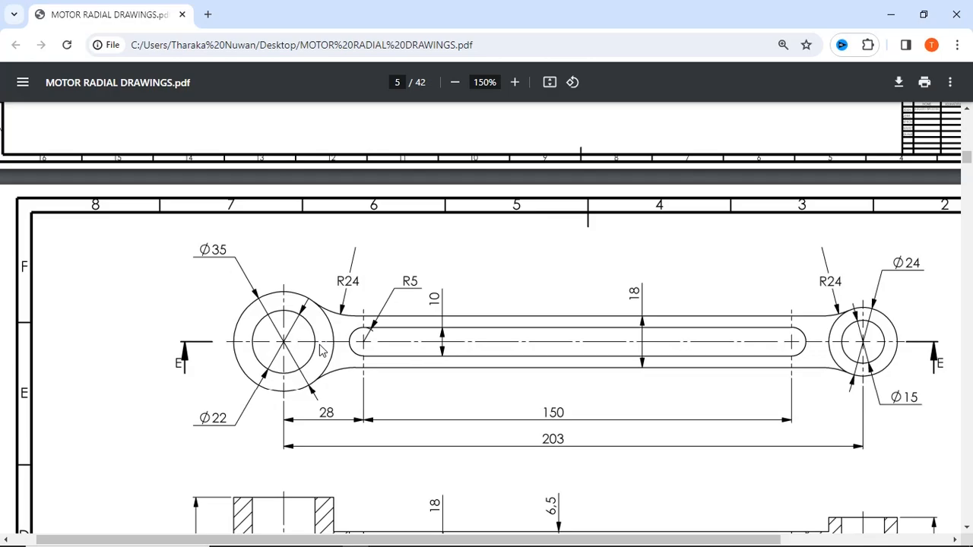
key(alt+Tab)
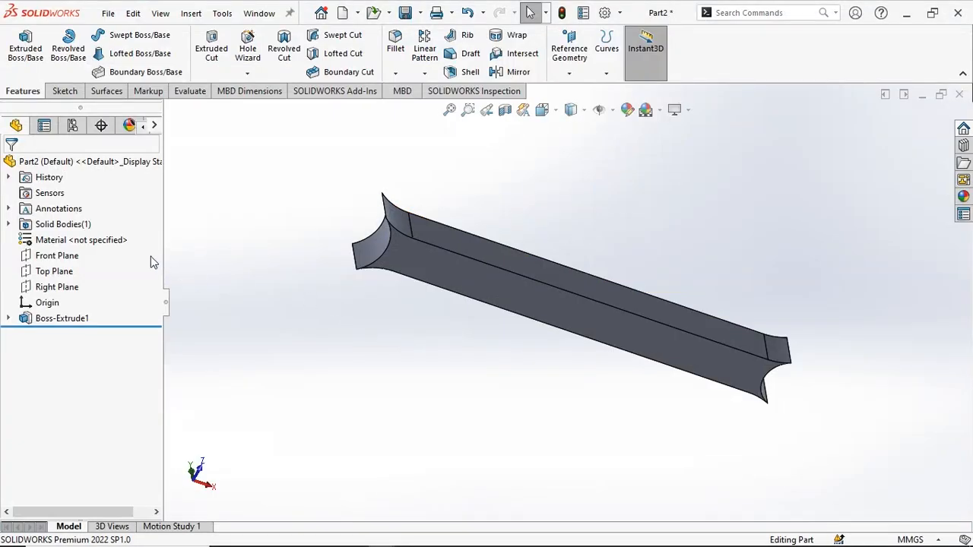
Start a new sketch on the Top Plane.
click(62, 255)
click(76, 231)
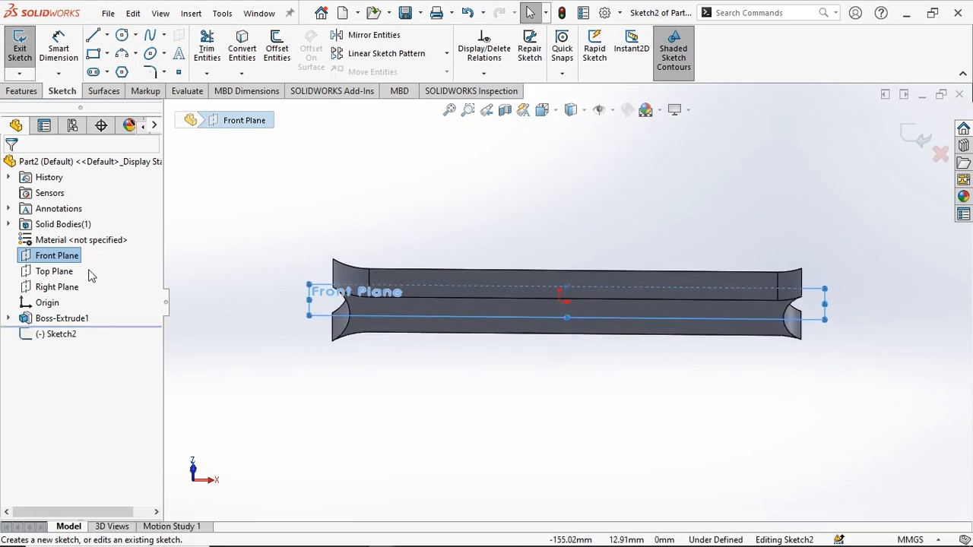
click(58, 272)
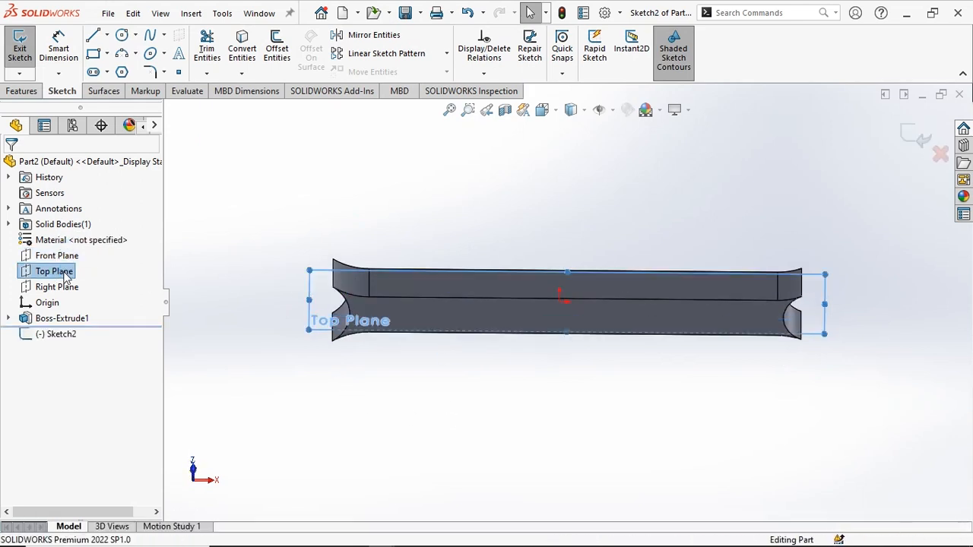
click(69, 270)
click(77, 251)
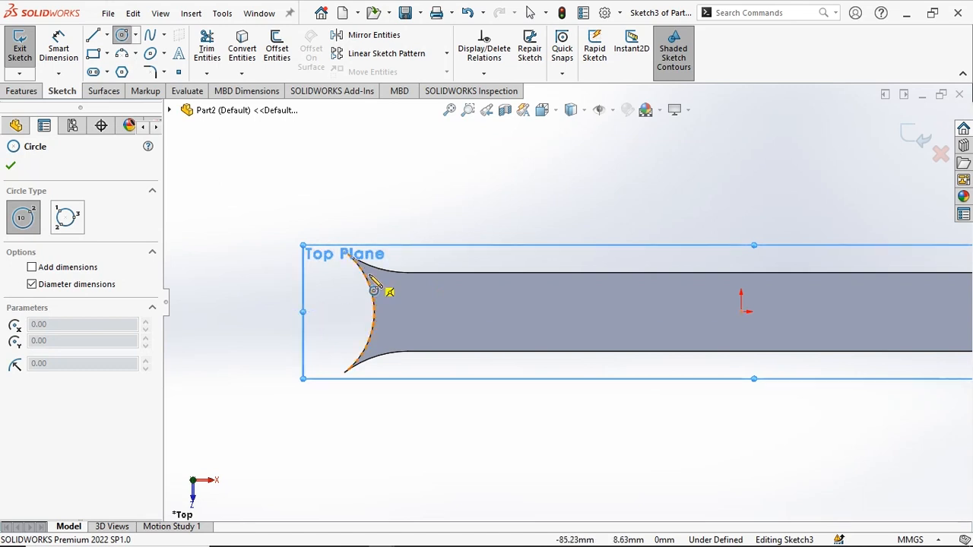
Sketch circles centered on the shank's end arcs, about 30 mm in diameter at the larger end and about 21.58 mm at the smaller.
click(298, 311)
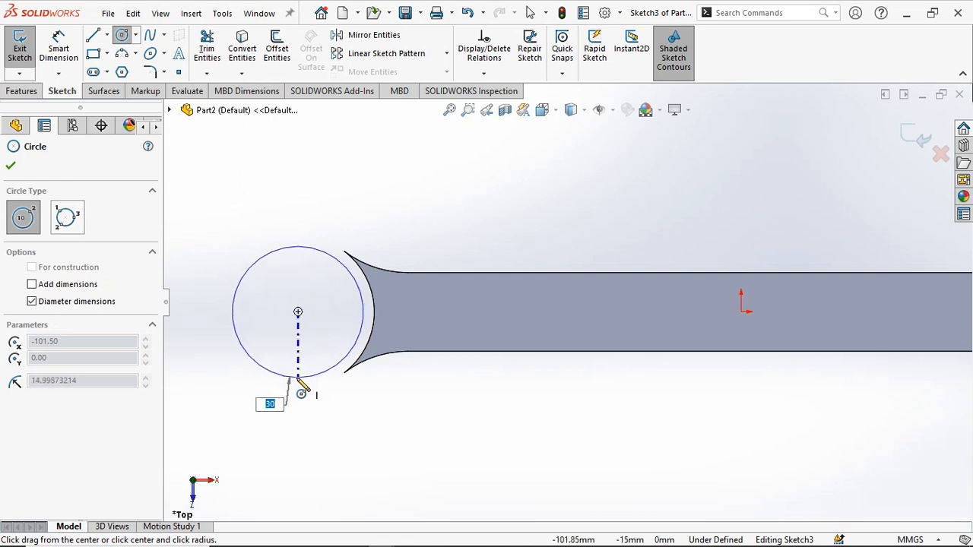
click(298, 378)
scroll(678, 435, up, 4)
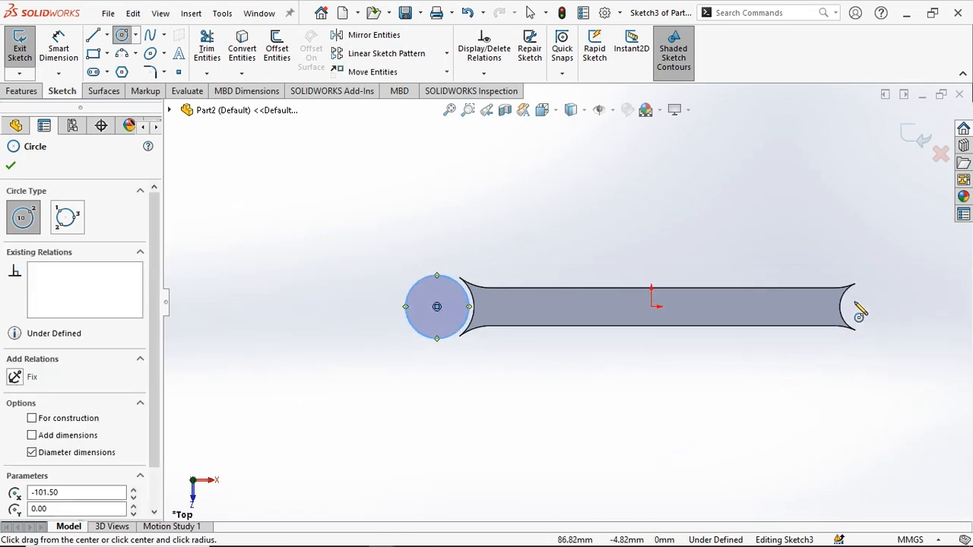
scroll(857, 310, down, 5)
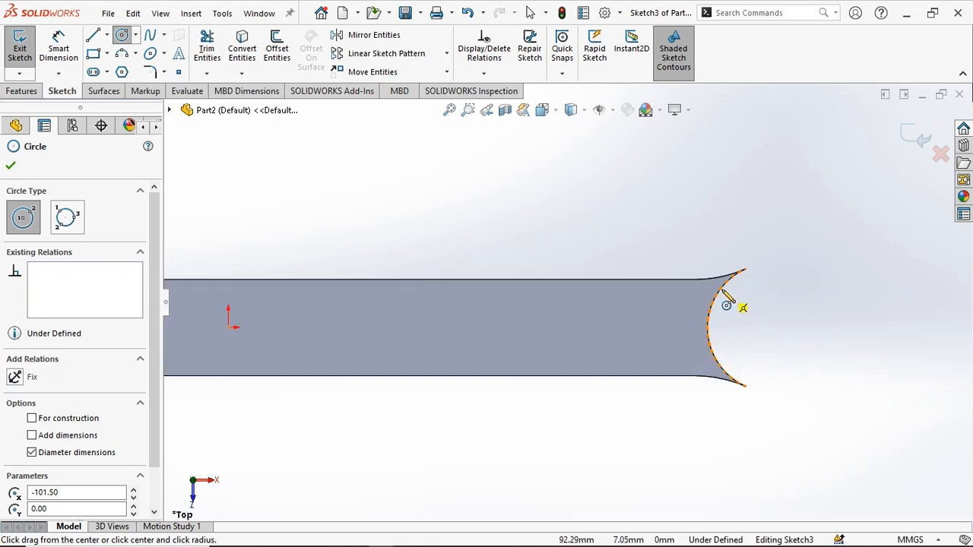
click(772, 328)
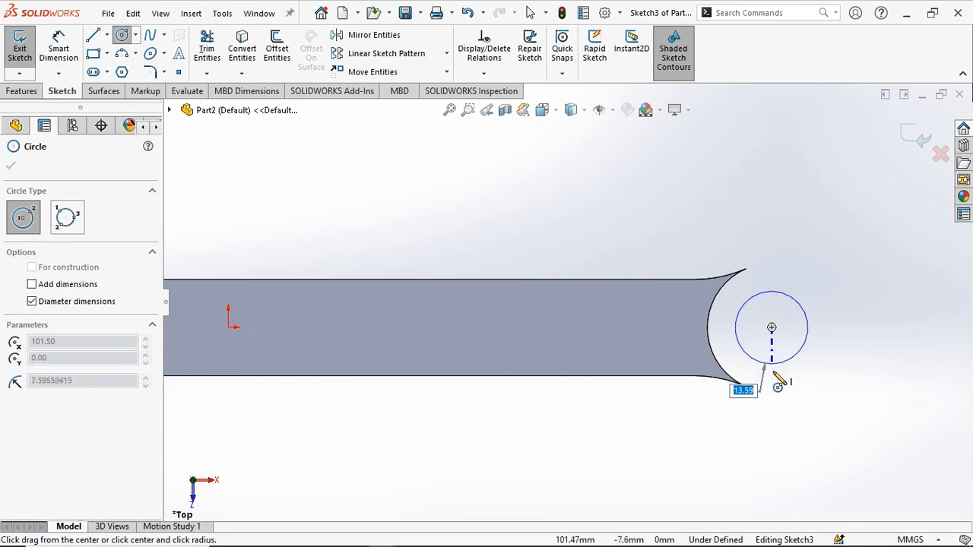
click(775, 388)
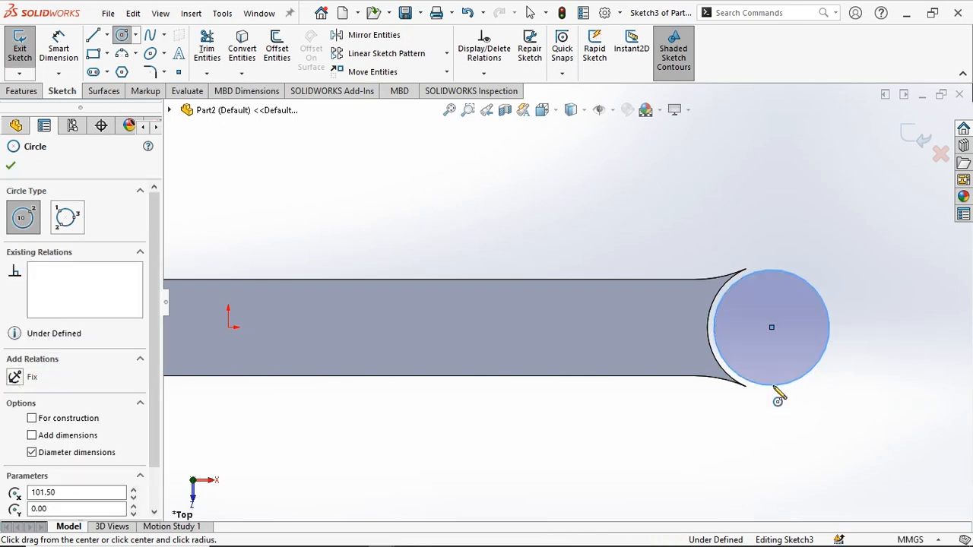
key(Escape)
click(58, 48)
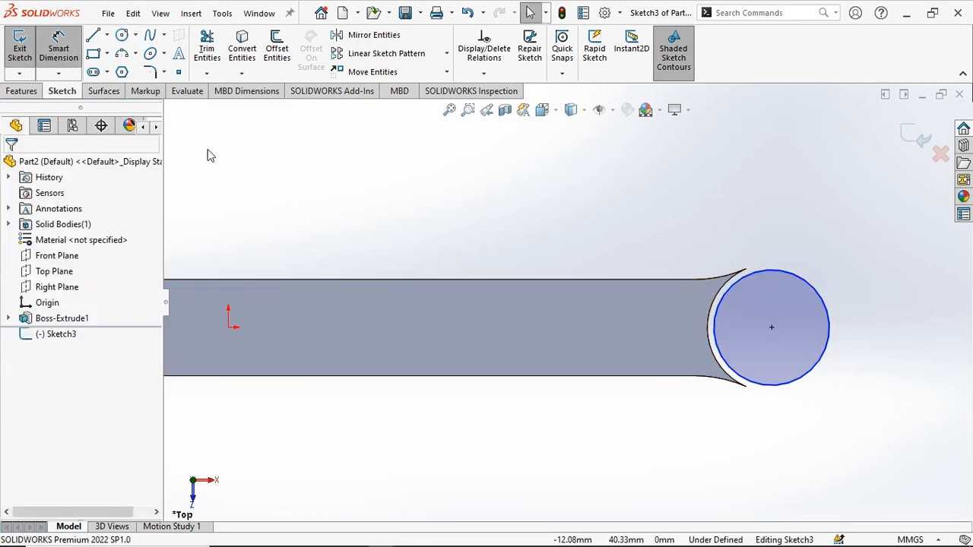
click(812, 247)
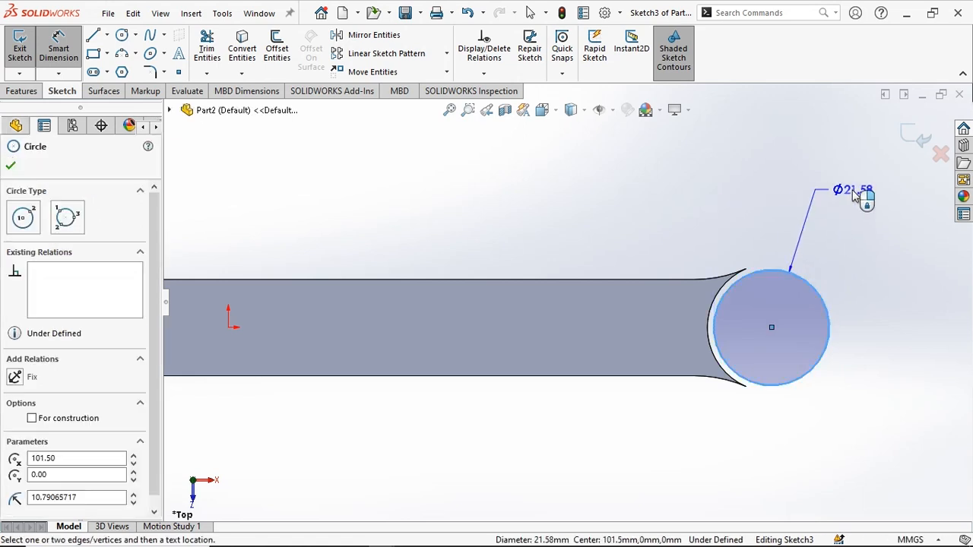
key(Escape)
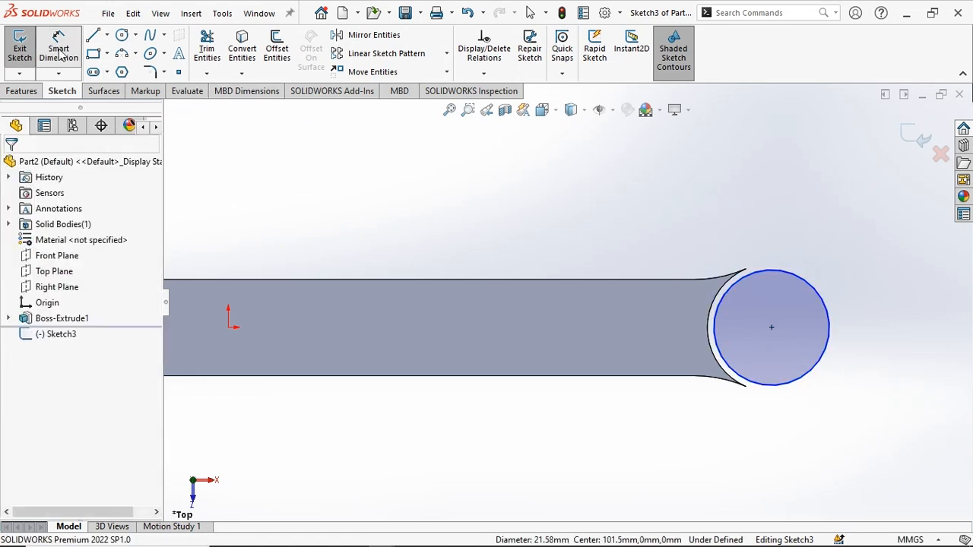
Sketch a smaller concentric circle inside the circle at the shank's smaller end.
click(122, 35)
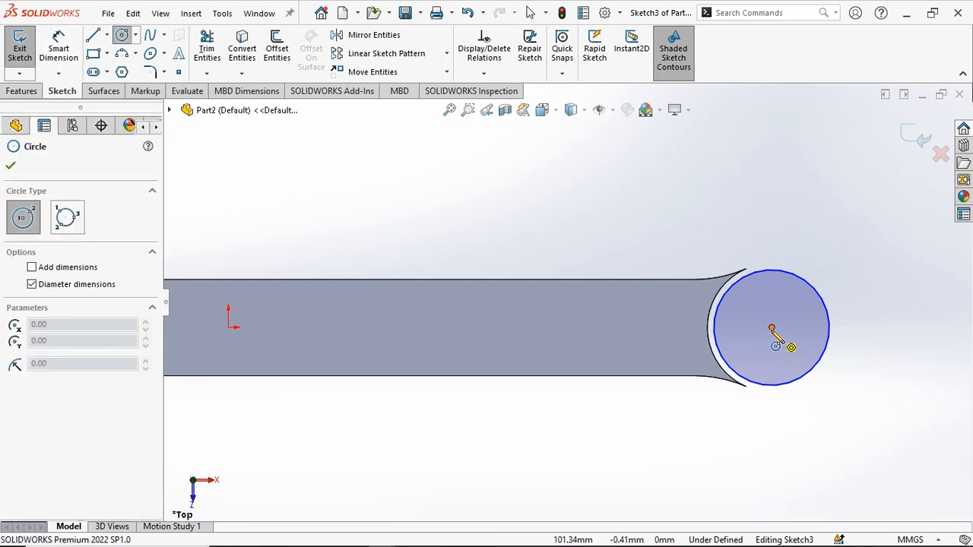
mouse_move(771, 327)
mouse_down()
mouse_move(786, 354)
mouse_move(779, 370)
mouse_up()
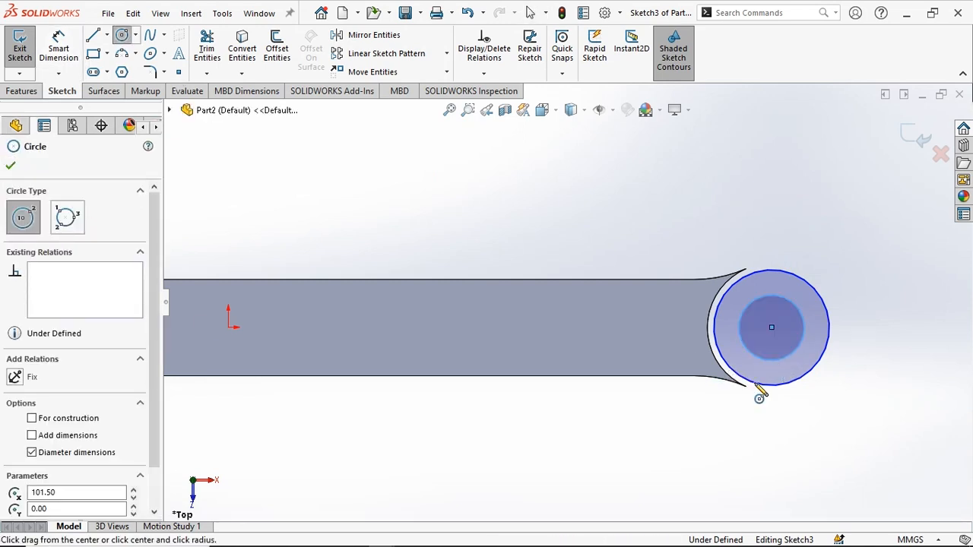
Sketch a smaller concentric circle about 18.86 mm in diameter inside the circle at the shank's larger end.
key(f)
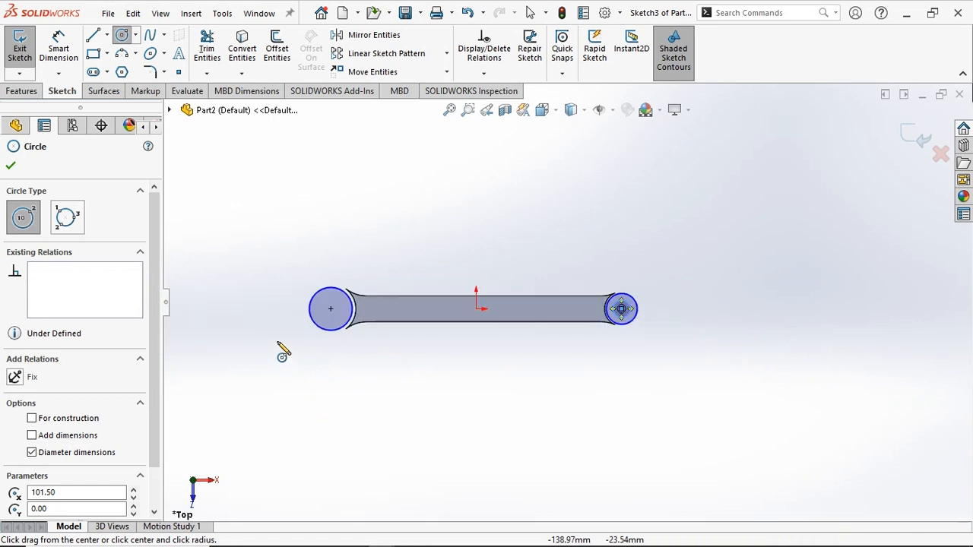
scroll(332, 316, down, 3)
drag(403, 297, 405, 339)
key(Escape)
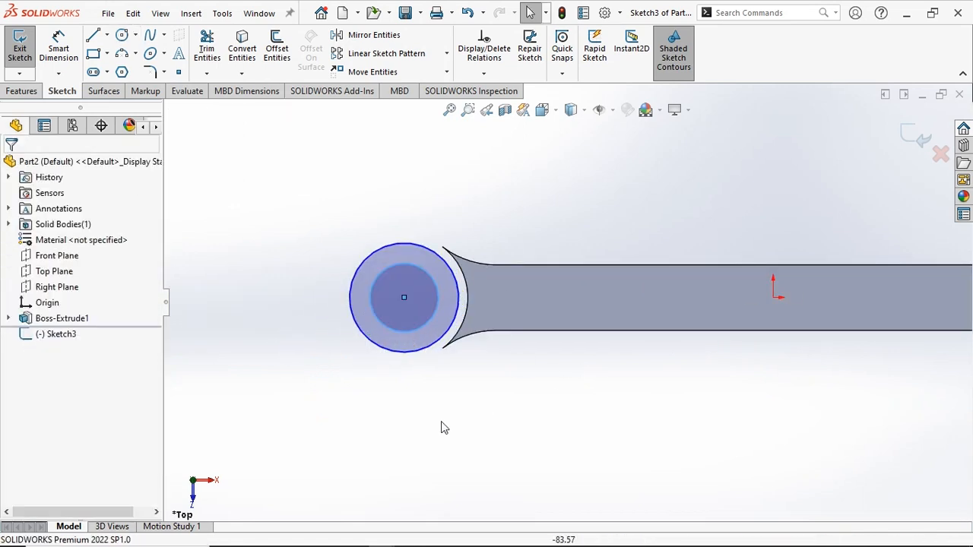
Check the larger boss diameters in the PDF drawing, return to SOLIDWORKS, and dimension the outer circle there to 35 mm.
key(alt+Tab)
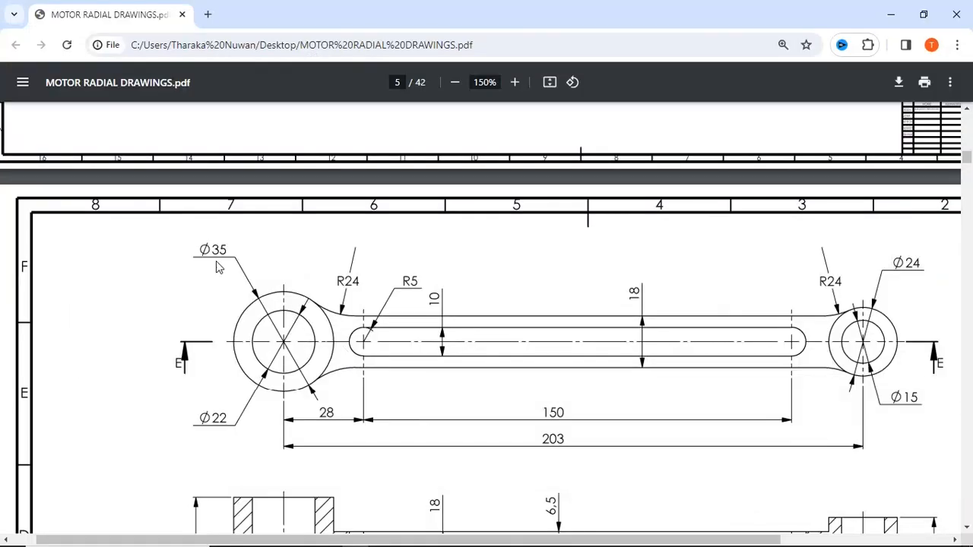
key(alt+Tab)
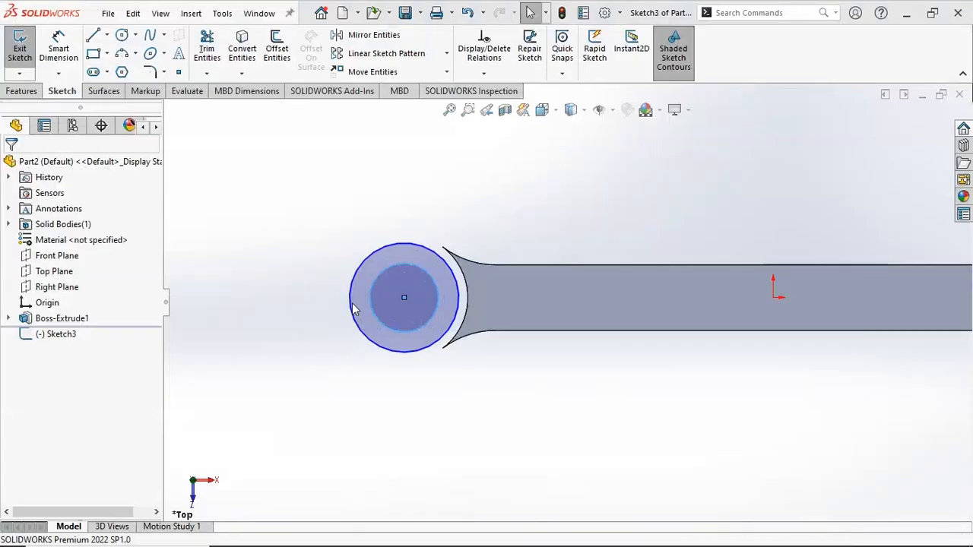
click(59, 48)
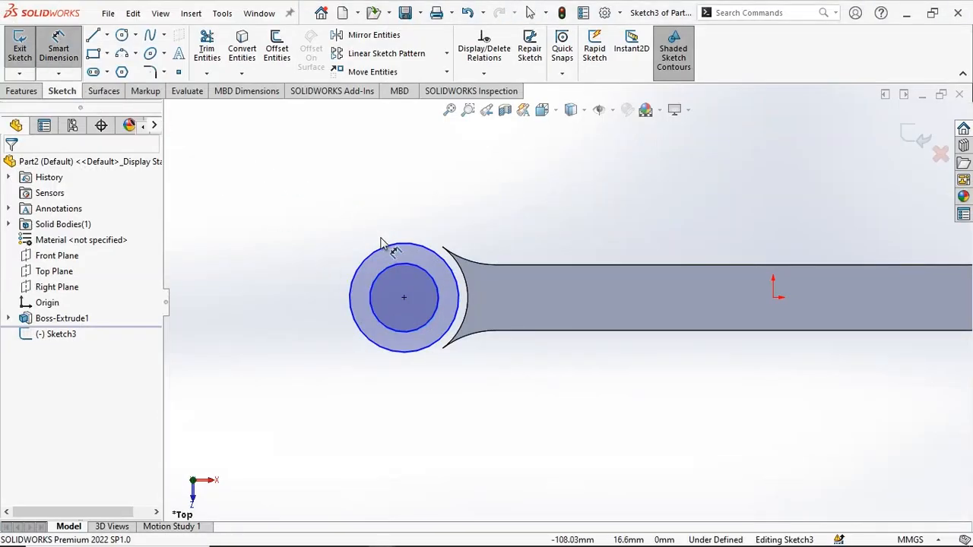
click(342, 191)
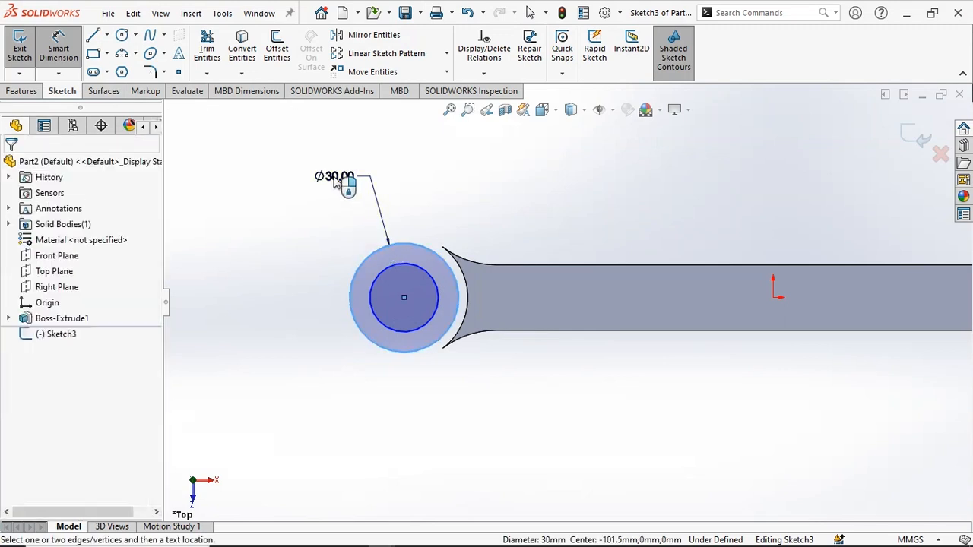
click(334, 183)
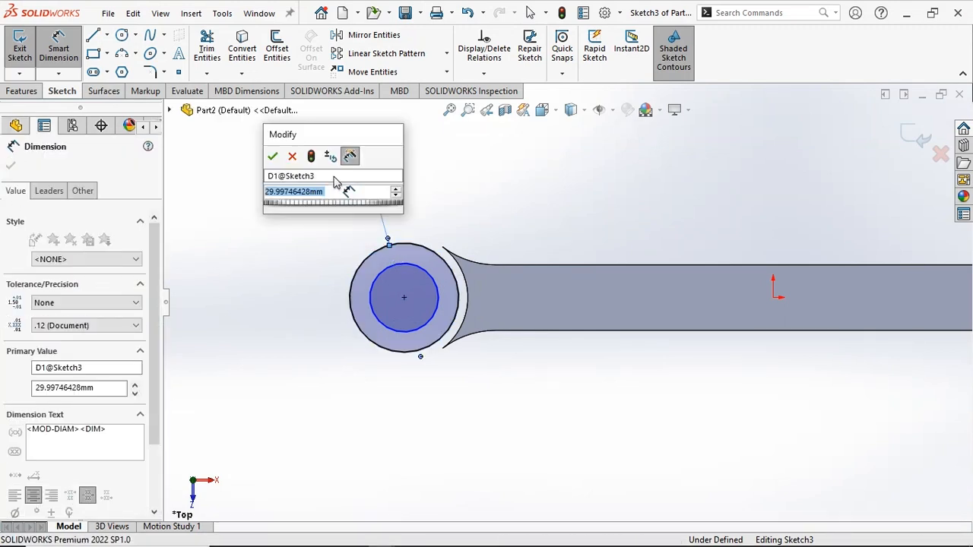
text(30)
key(Return)
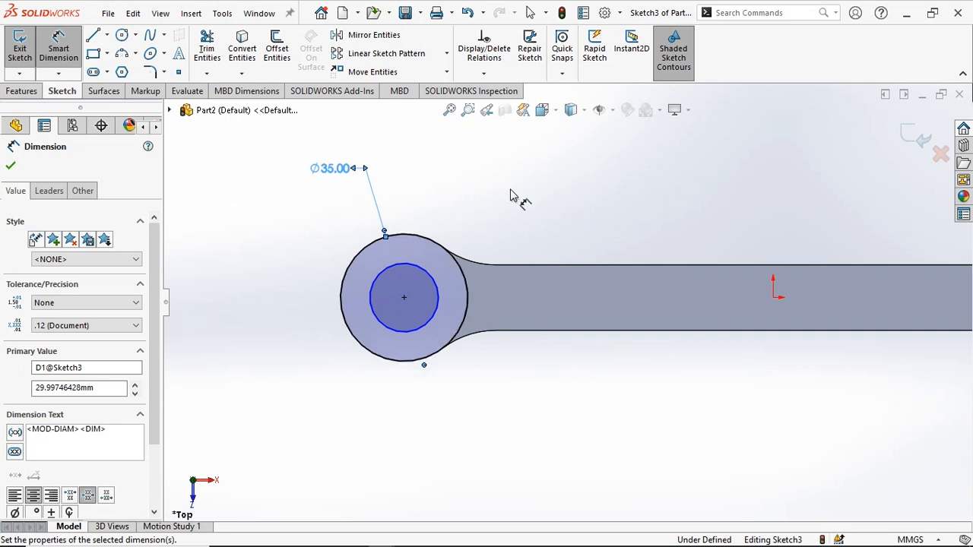
Dimension the inner circle at the shank's larger end to a diameter of 22 mm.
click(332, 230)
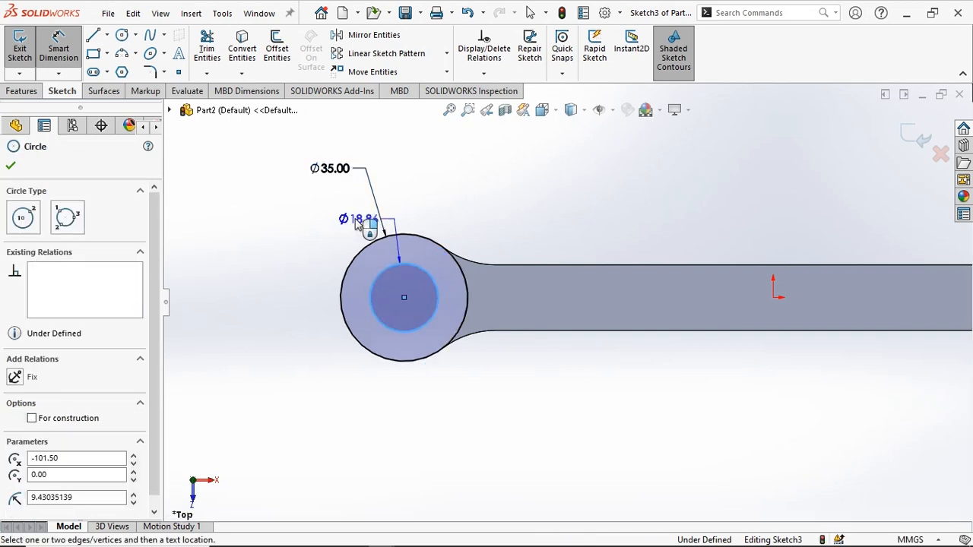
click(329, 217)
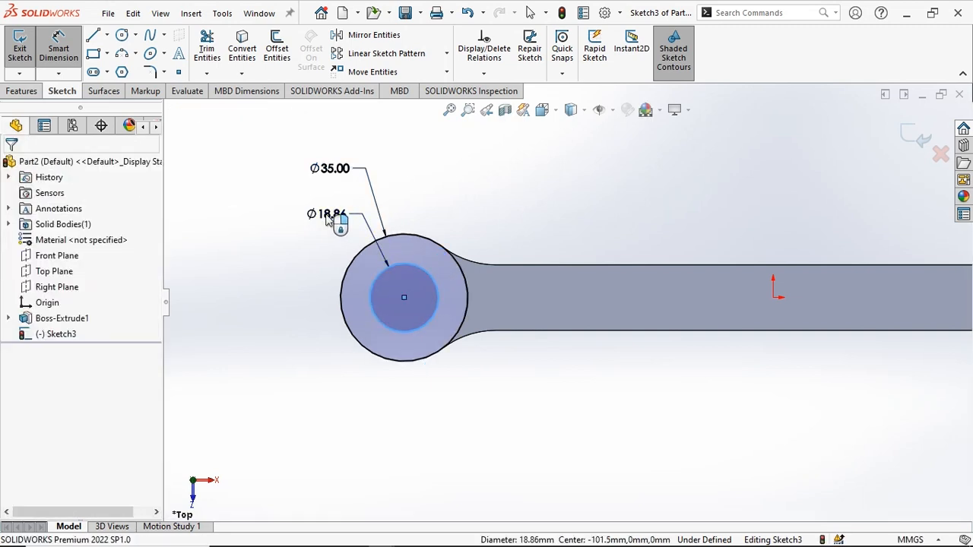
text(22)
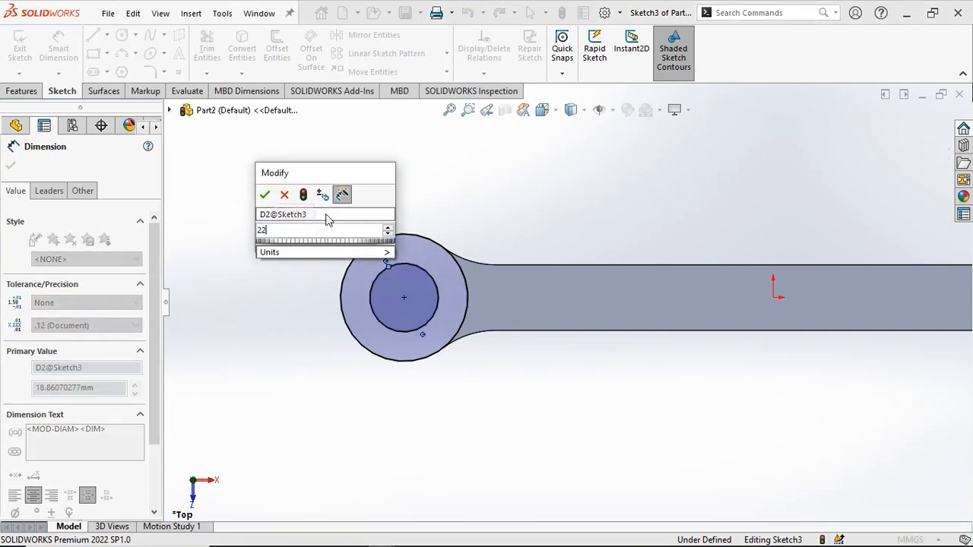
key(Return)
click(585, 400)
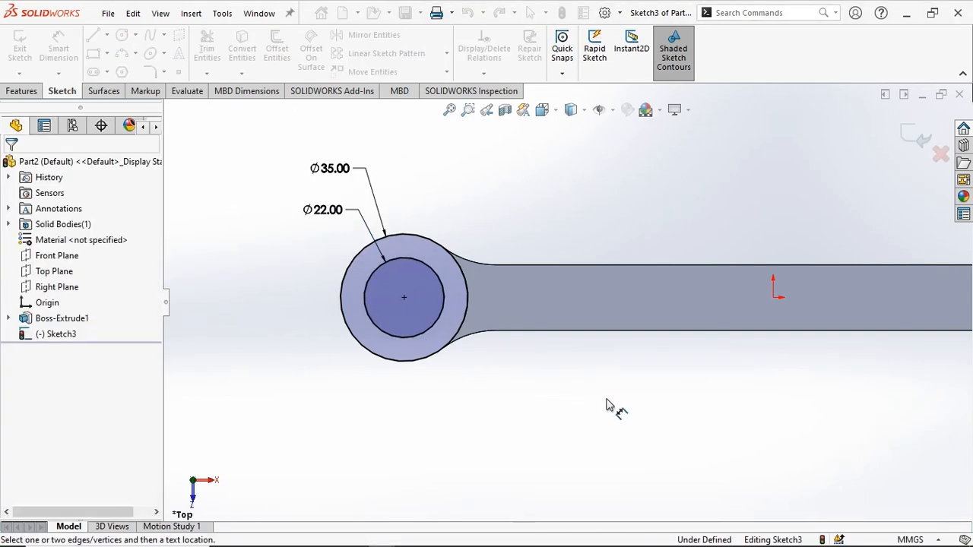
Check the smaller boss diameters in the PDF drawing, return to SOLIDWORKS, and dimension the outer circle there to 24 mm.
key(alt+Tab)
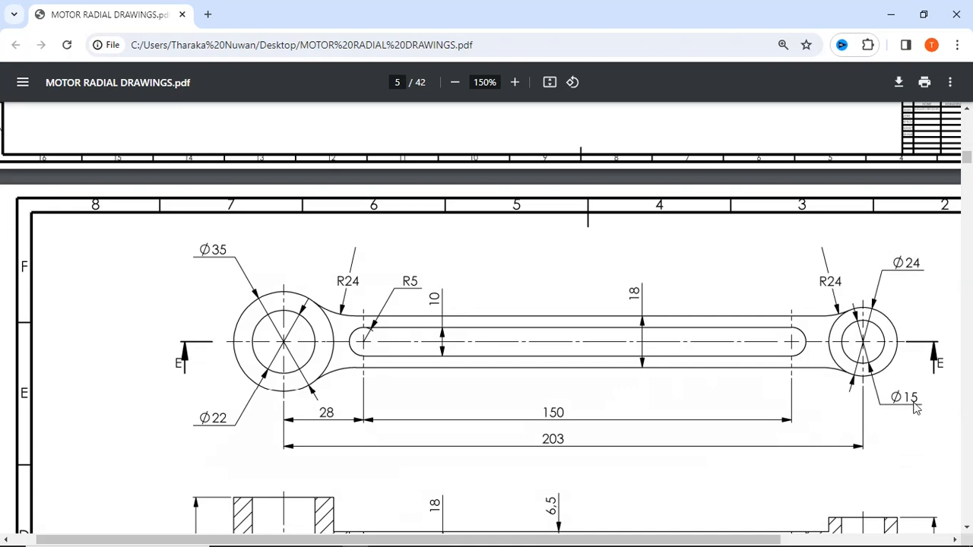
key(alt+Tab)
scroll(819, 369, up, 3)
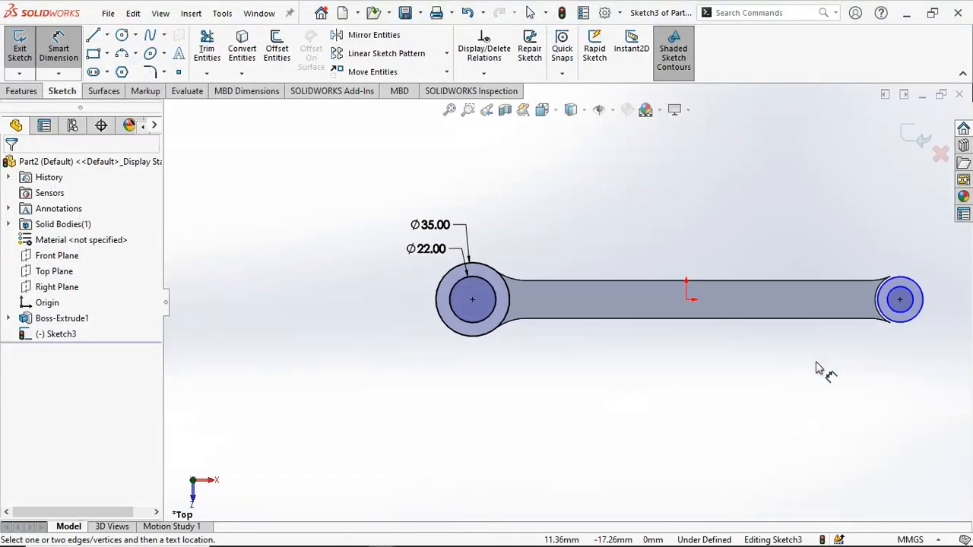
scroll(904, 288, down, 5)
scroll(905, 288, down, 2)
click(826, 283)
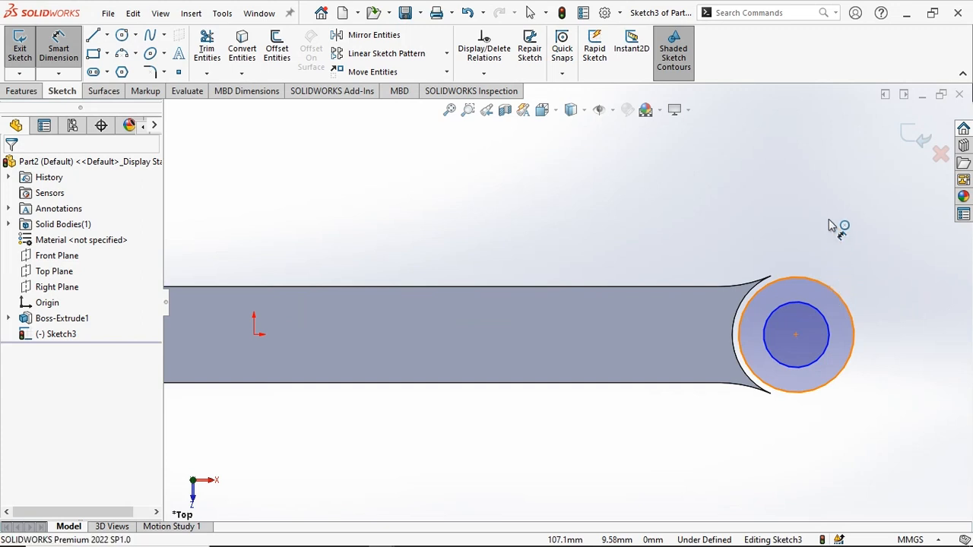
click(870, 207)
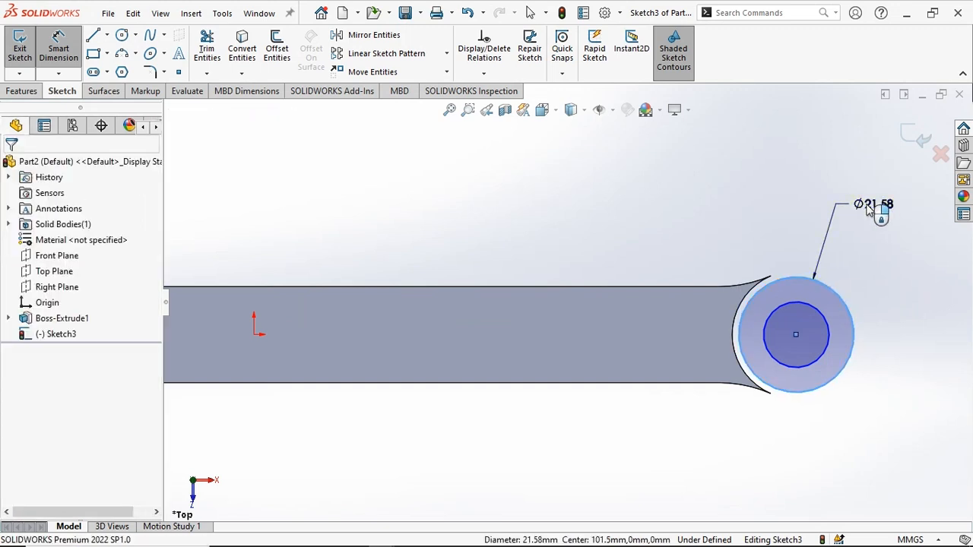
text(24)
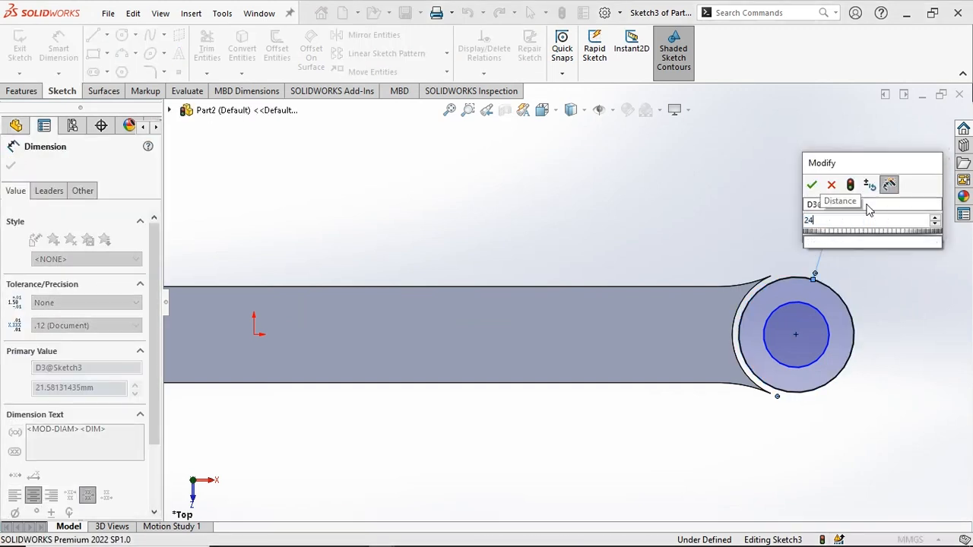
key(Return)
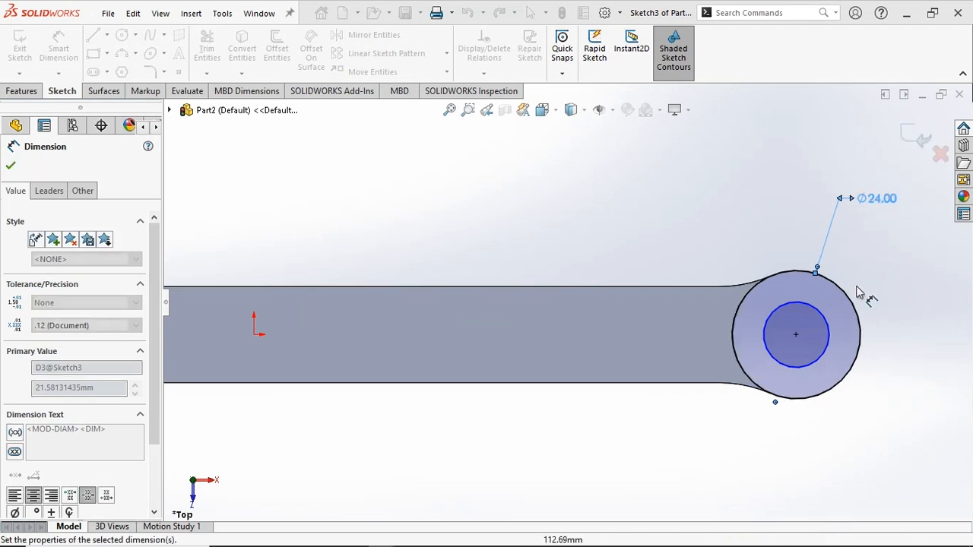
Dimension the inner circle at the shank's smaller end to a diameter of 15 mm.
click(827, 327)
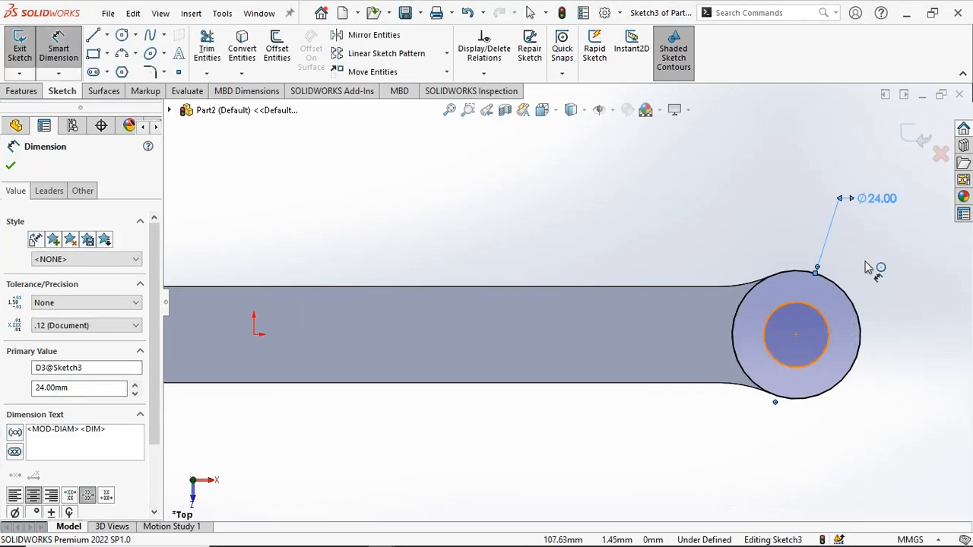
click(899, 264)
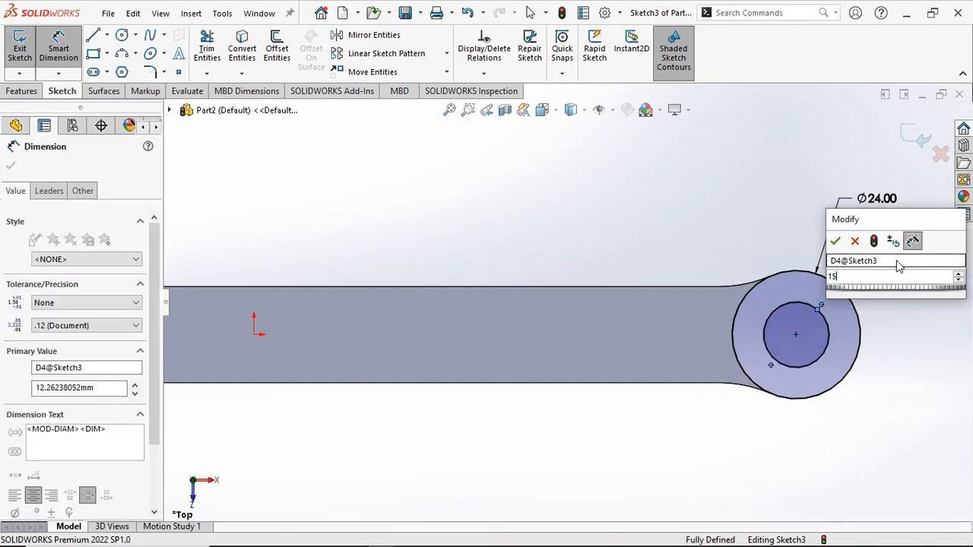
key(Return)
click(911, 317)
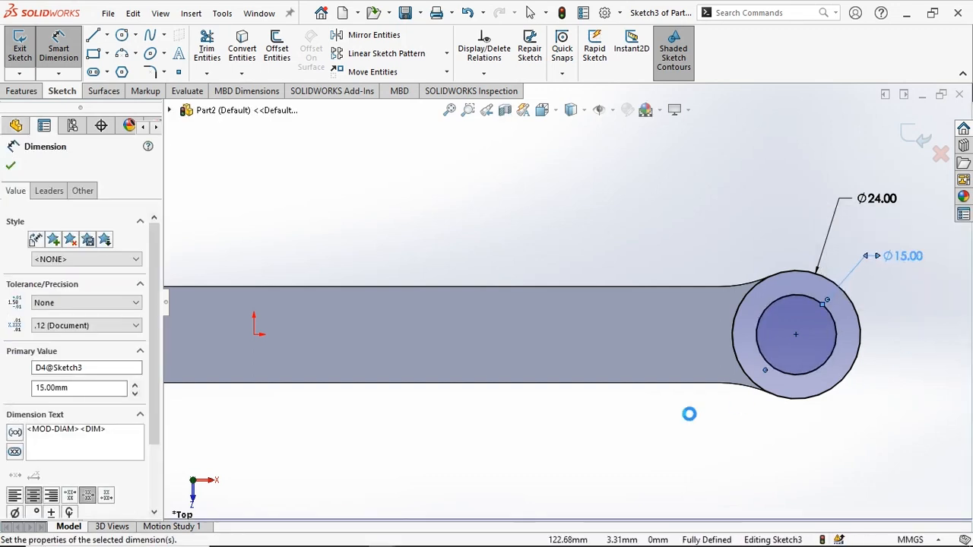
Review the boss heights in the PDF drawing's section view, return to SOLIDWORKS, and exit the end boss sketch.
key(alt+Tab)
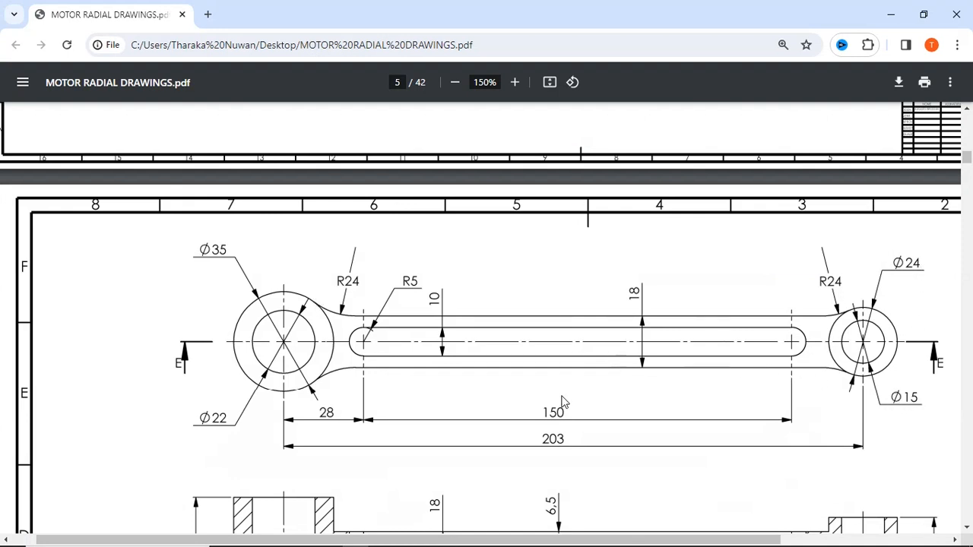
scroll(563, 403, down, 3)
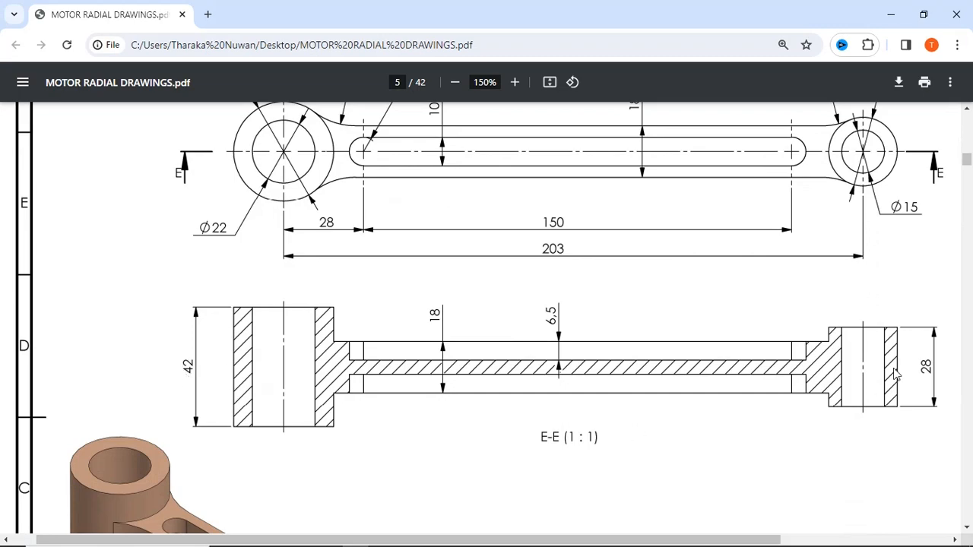
key(alt+Tab)
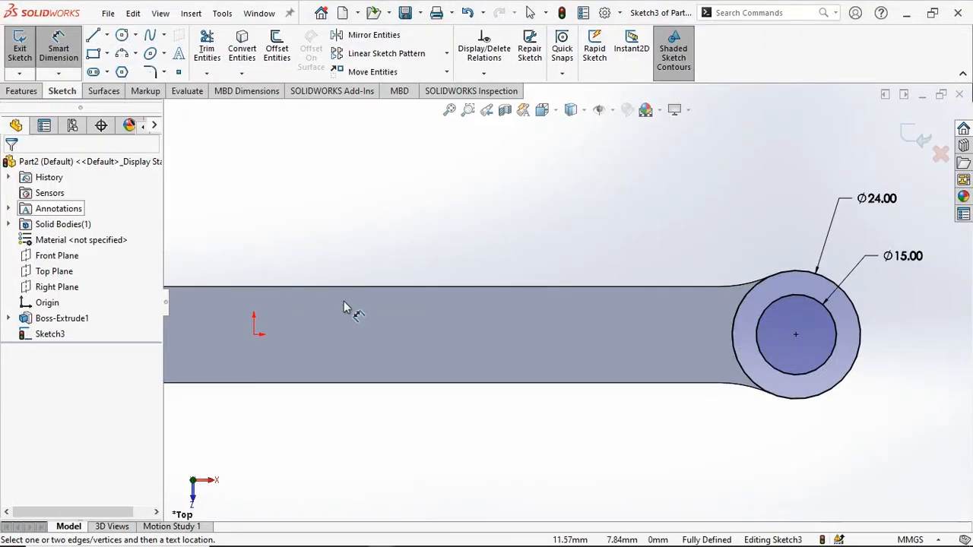
scroll(344, 301, up, 4)
scroll(306, 304, down, 4)
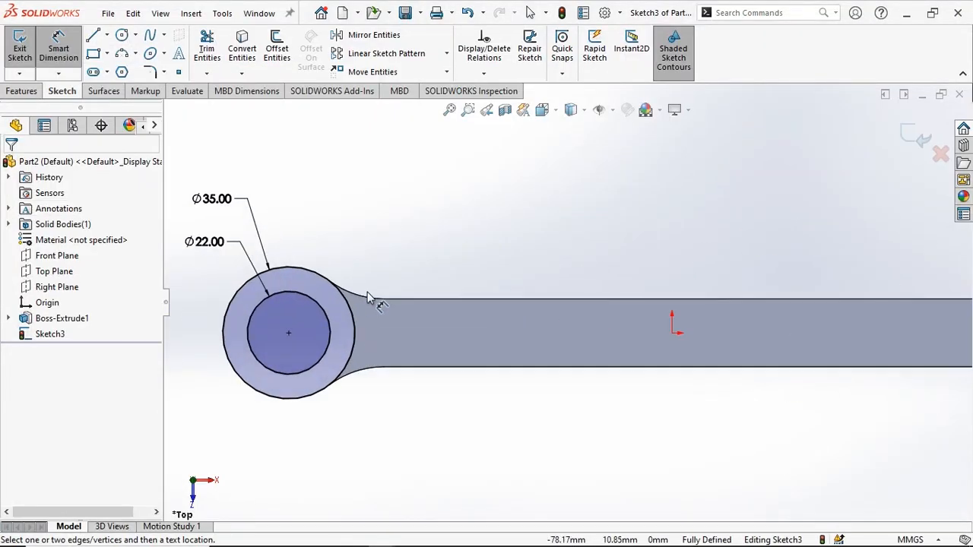
click(19, 46)
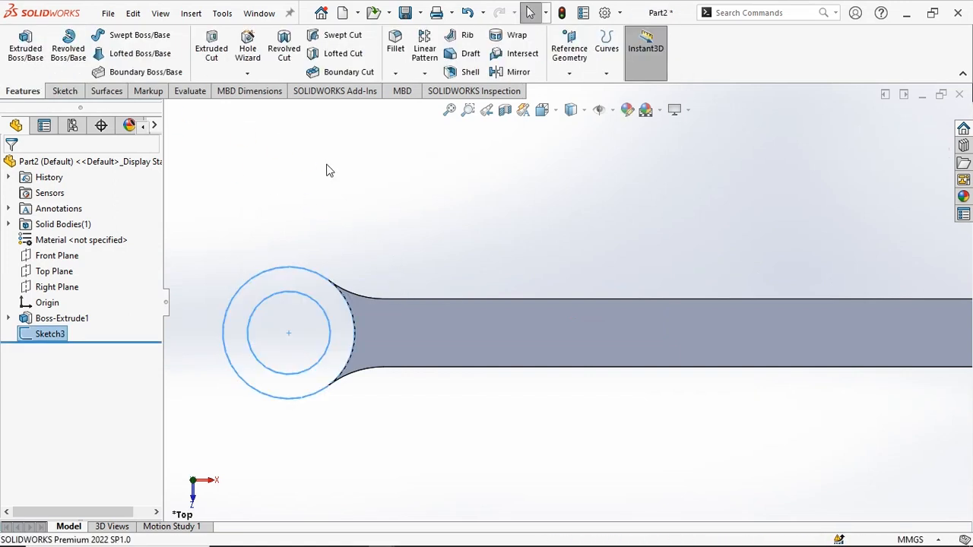
click(23, 59)
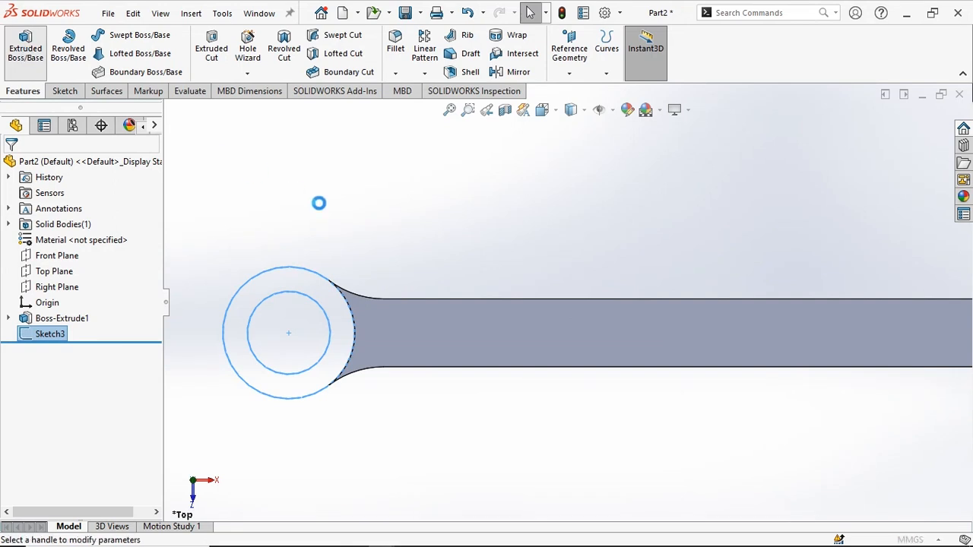
scroll(576, 392, up, 2)
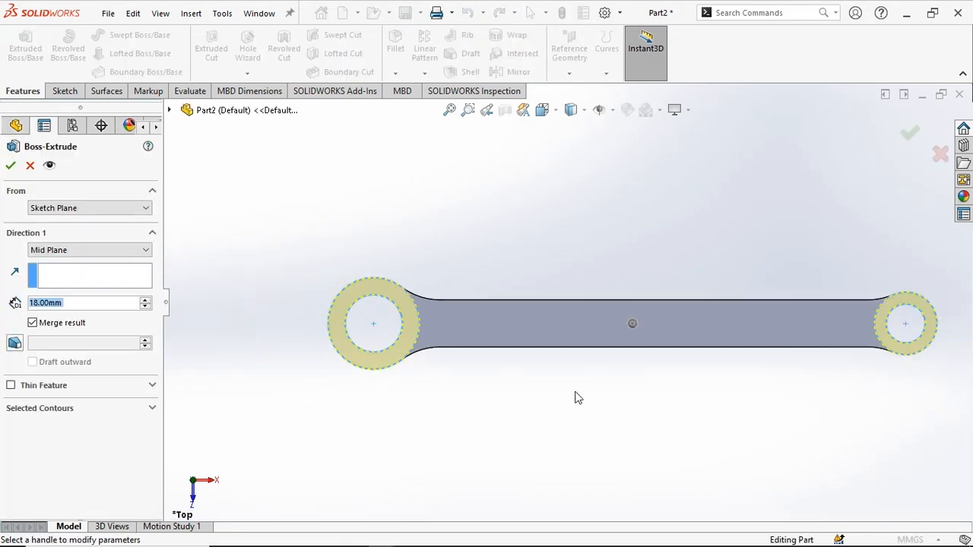
click(30, 166)
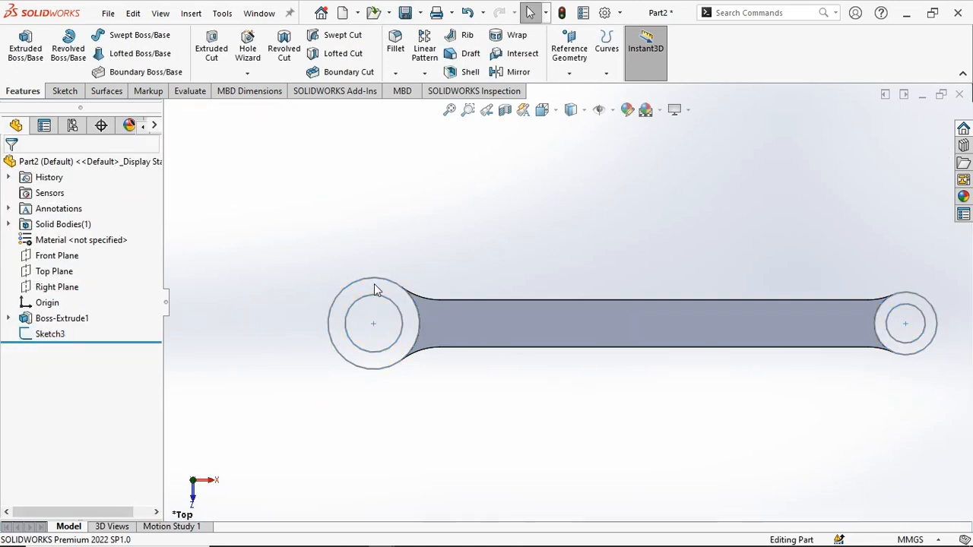
Extrude the 35 mm circle at the shank's larger end 42 mm with Mid Plane, checking the height in the PDF drawing before returning to SOLIDWORKS.
click(25, 48)
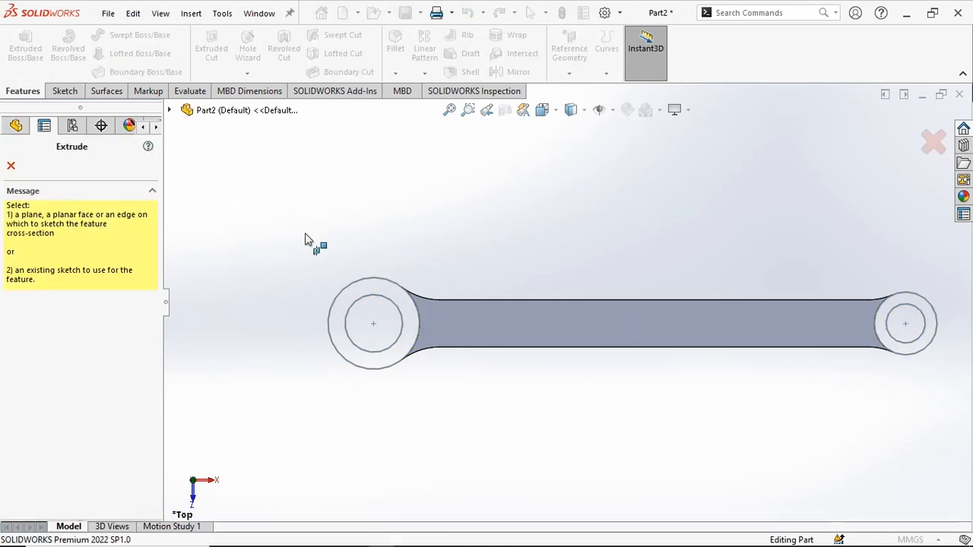
click(349, 283)
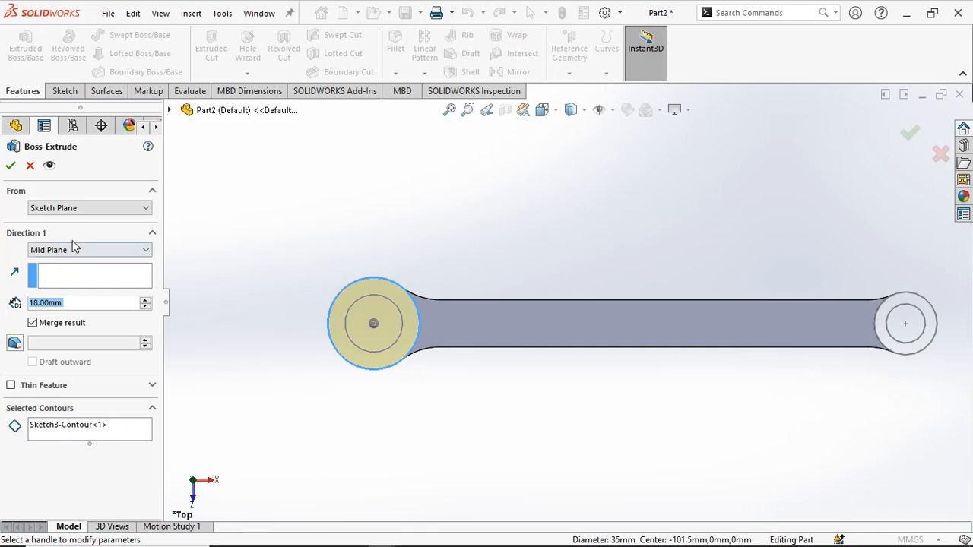
key(alt+Tab)
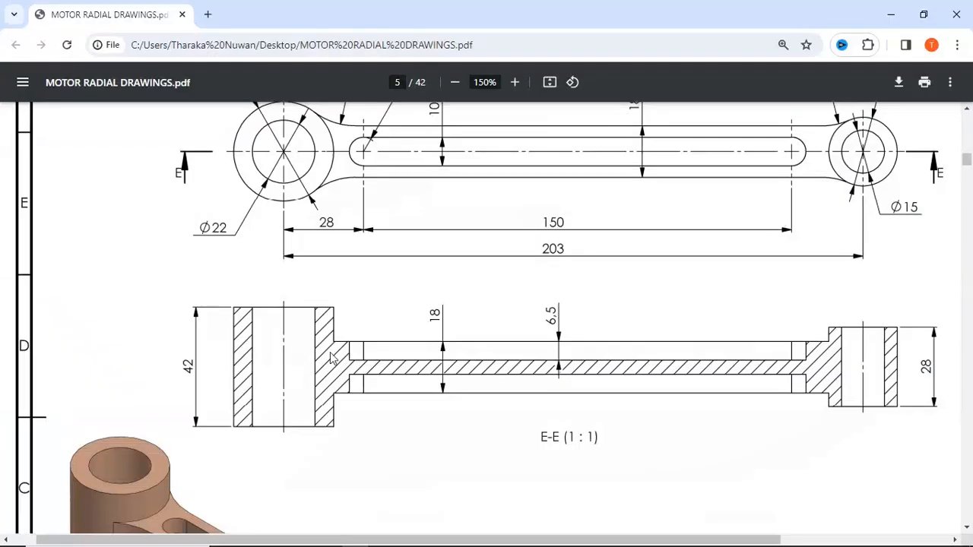
key(alt+Tab)
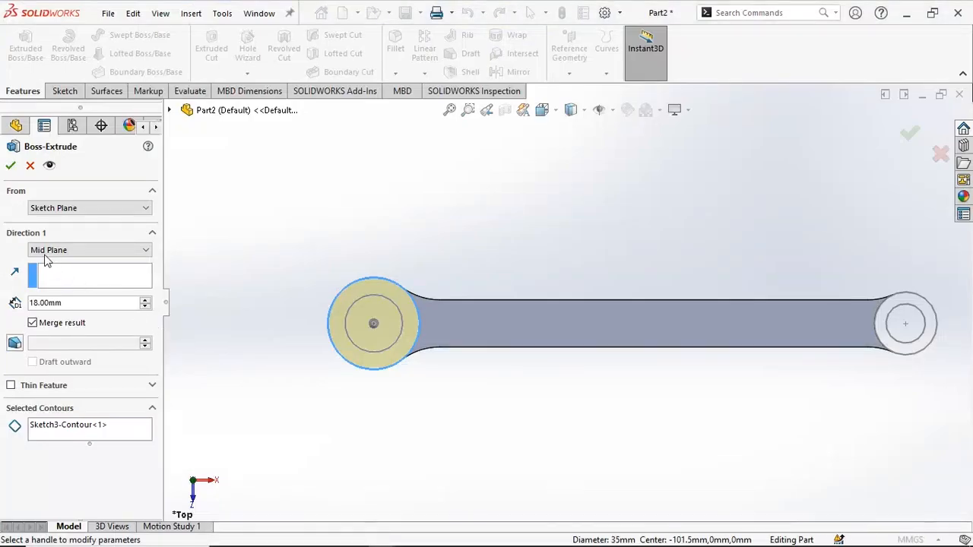
click(36, 304)
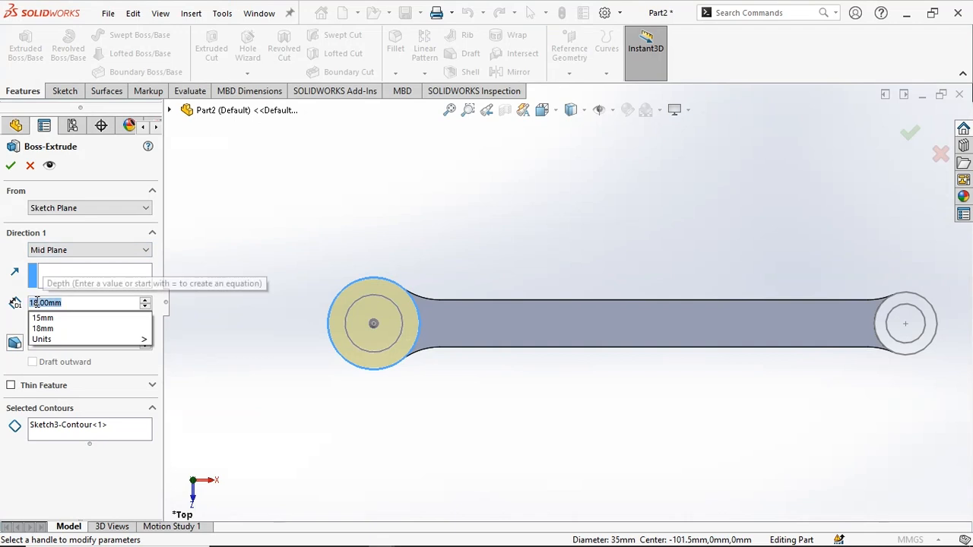
text(43)
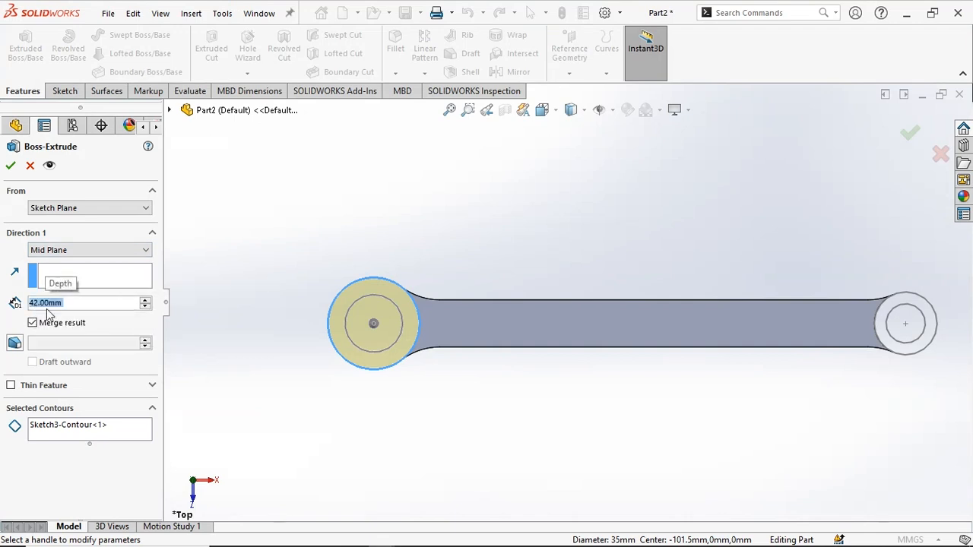
middle_drag(206, 355, 229, 395)
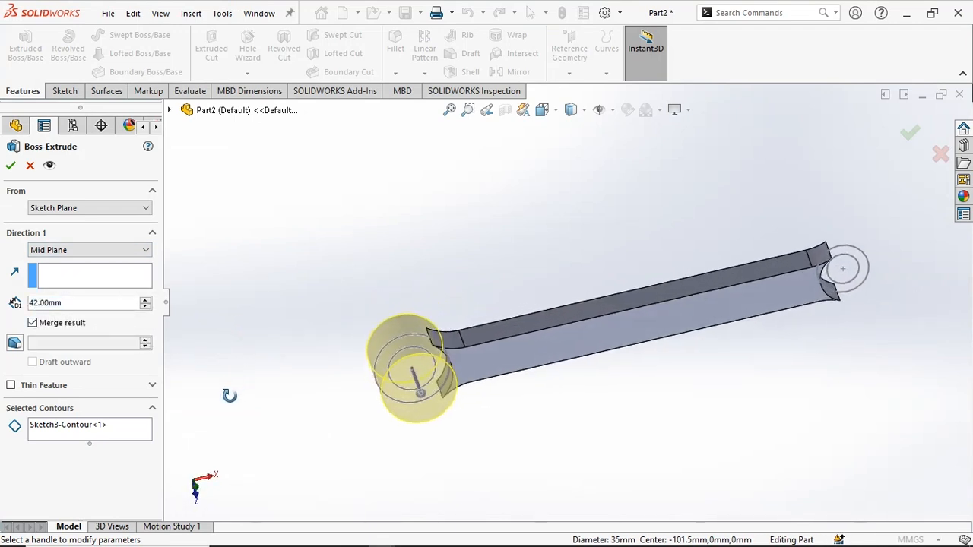
click(12, 167)
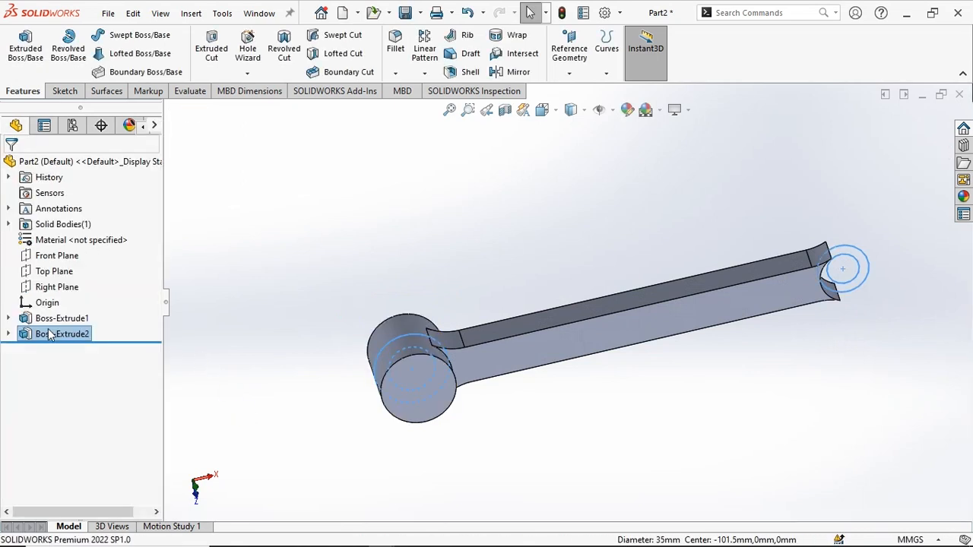
Edit the larger boss extrusion, replacing its selected contour with the ring region between the 35 mm and 22 mm circles.
right_click(50, 336)
click(62, 208)
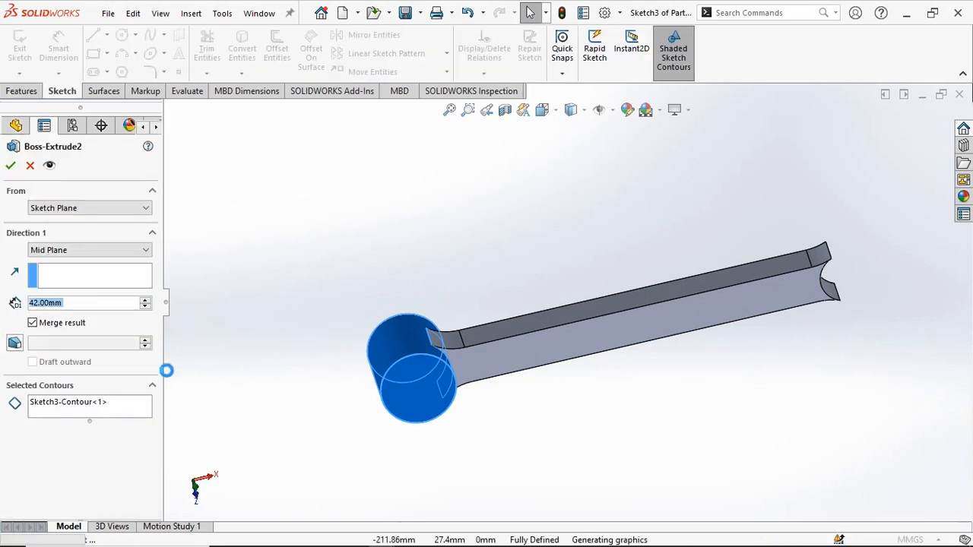
click(44, 403)
right_click(44, 404)
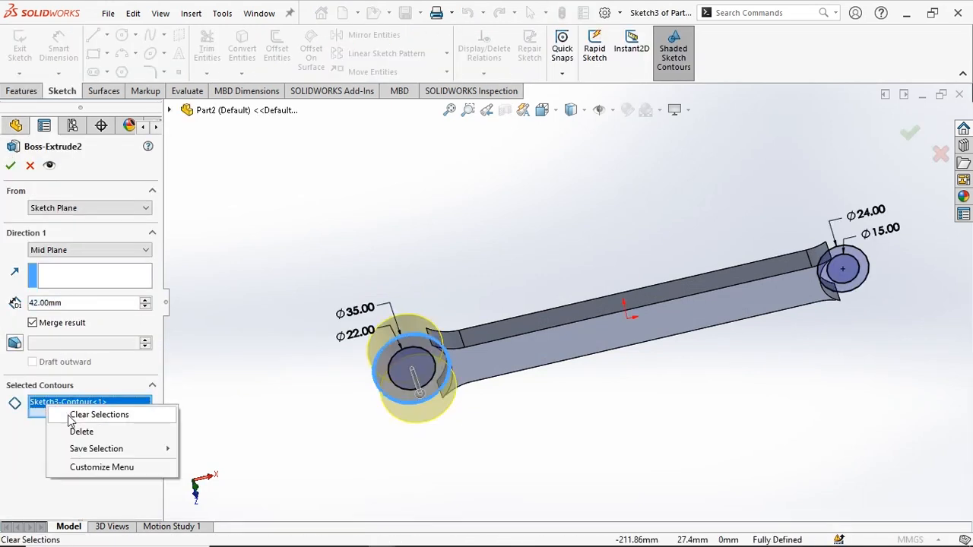
click(68, 430)
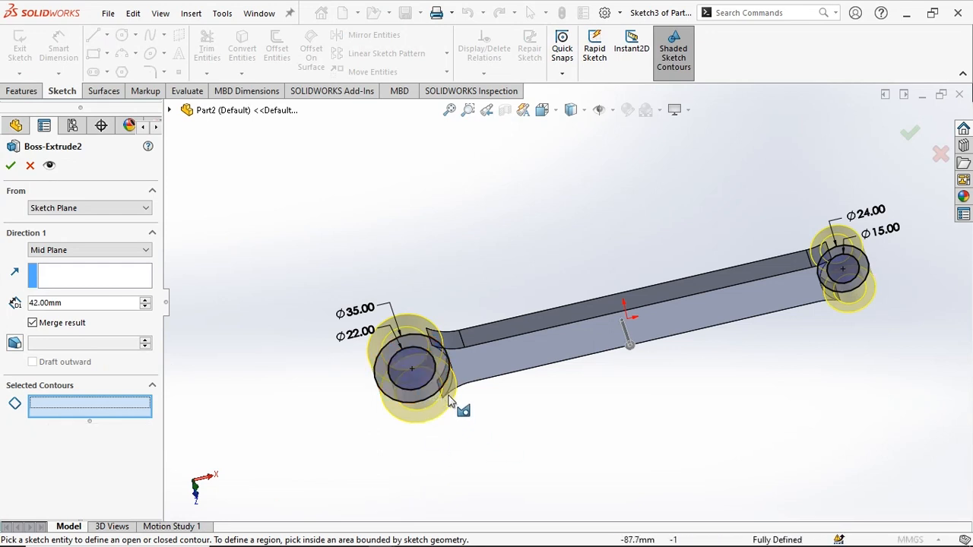
click(432, 374)
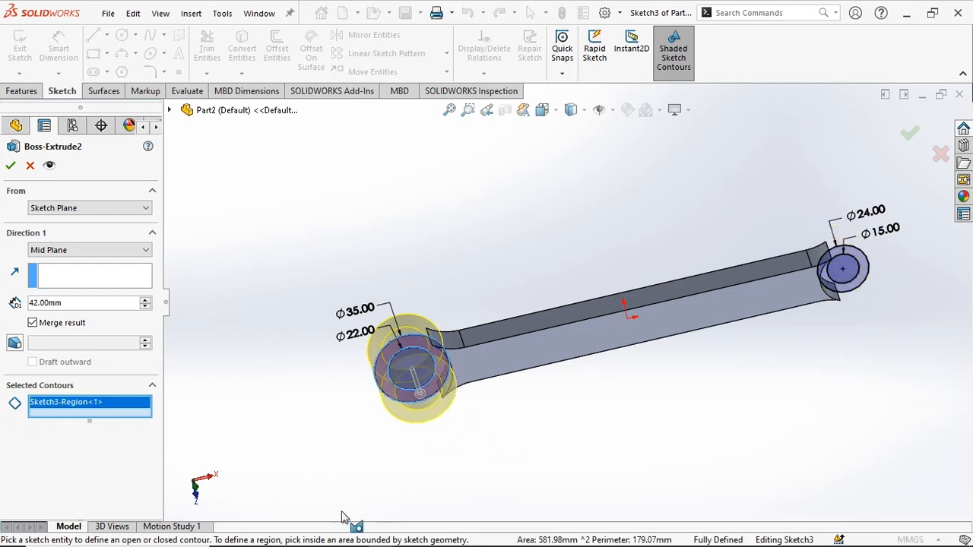
middle_drag(295, 435, 256, 433)
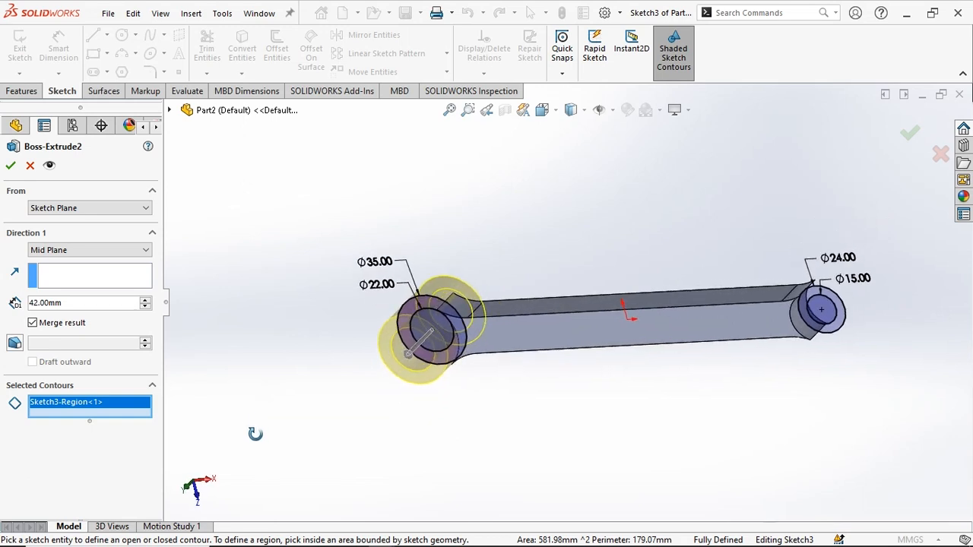
click(11, 165)
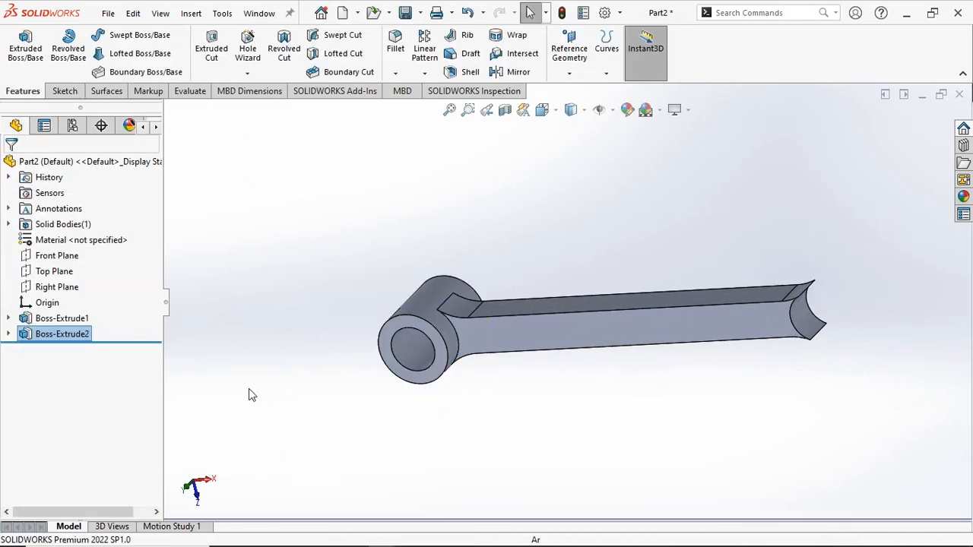
middle_drag(249, 394, 228, 319)
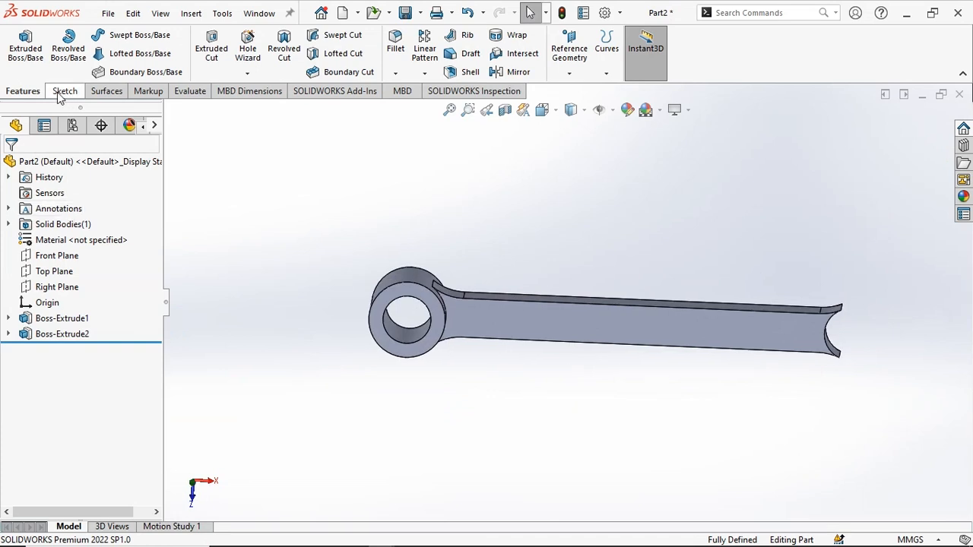
click(25, 47)
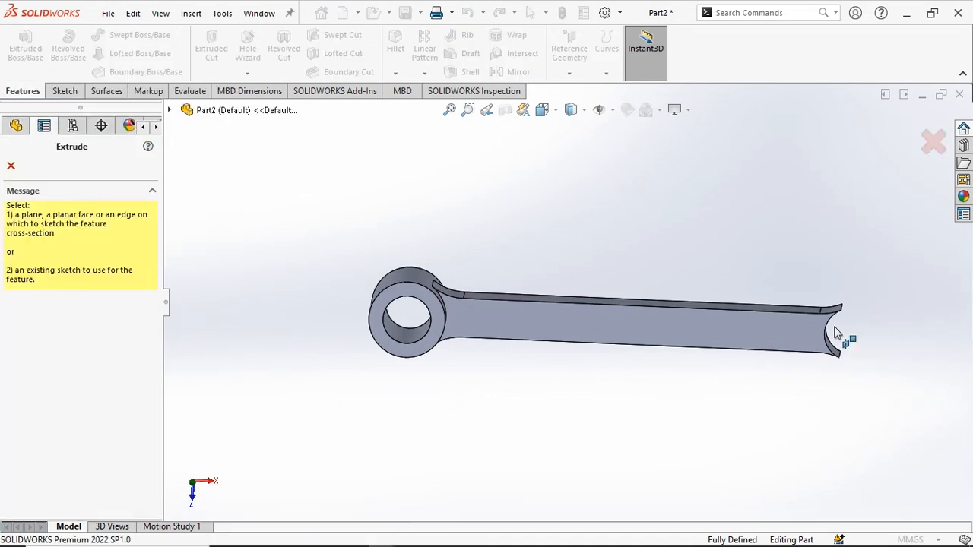
click(11, 166)
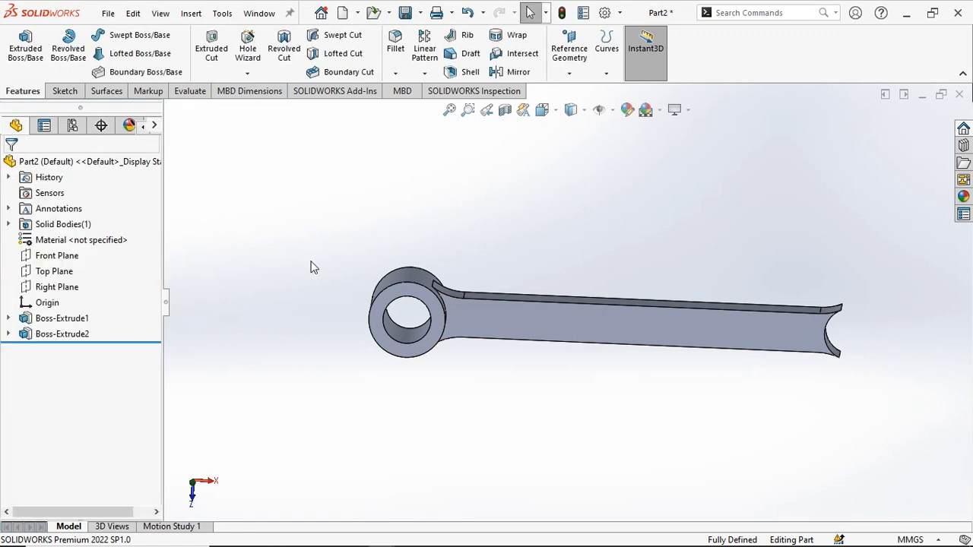
mouse_move(510, 418)
middle_down()
mouse_move(508, 357)
mouse_move(490, 409)
mouse_move(516, 417)
middle_up()
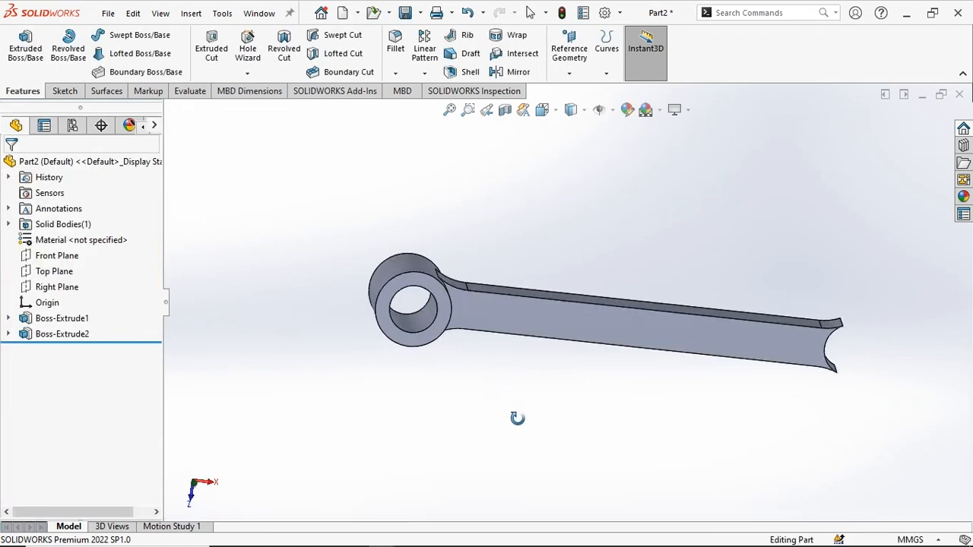
Sketch two concentric circles on the Top Plane, about 19 mm and 11 mm in diameter, centred on the arc at the shank's open end.
click(60, 272)
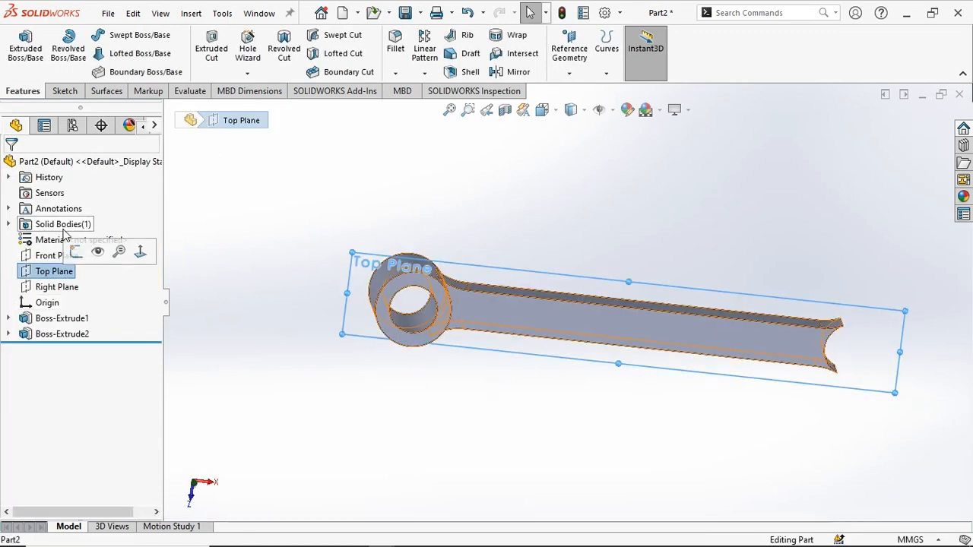
click(78, 255)
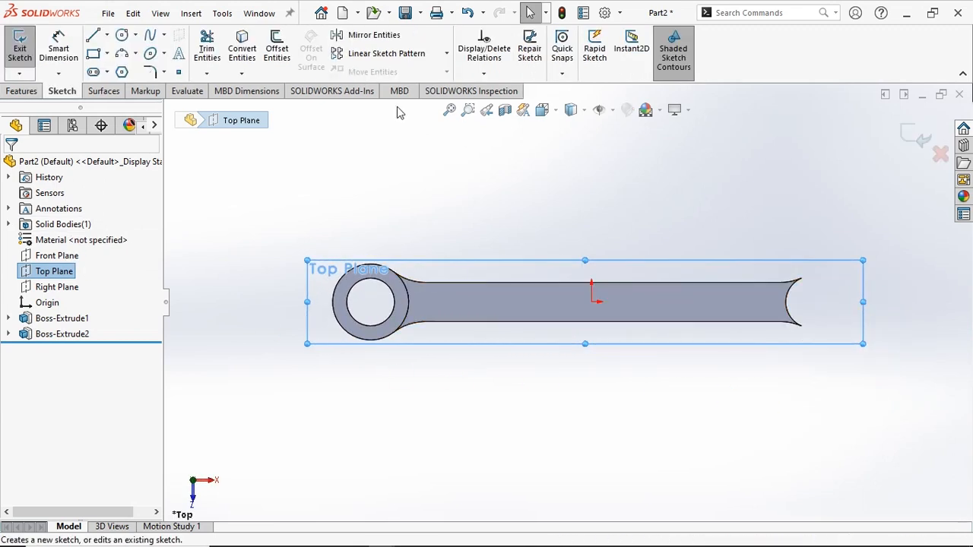
click(122, 36)
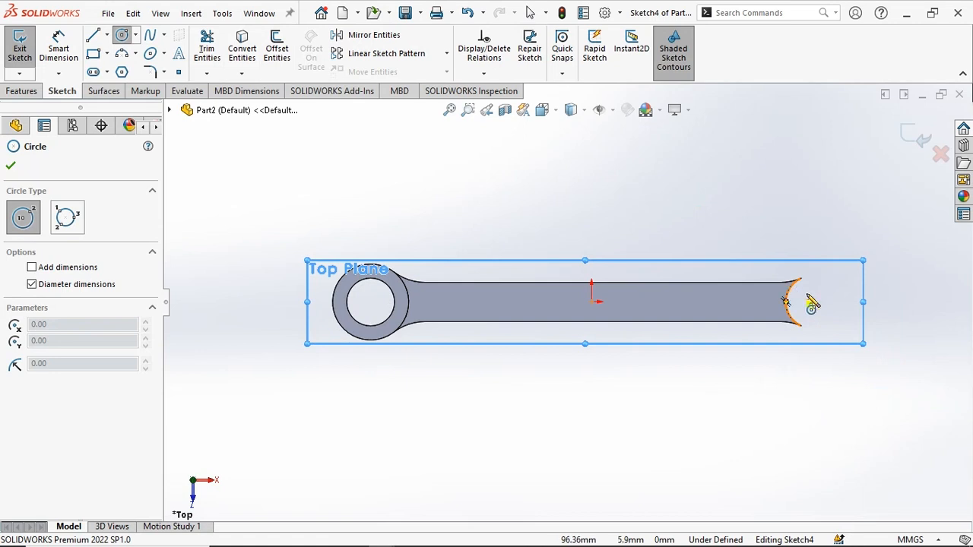
click(811, 302)
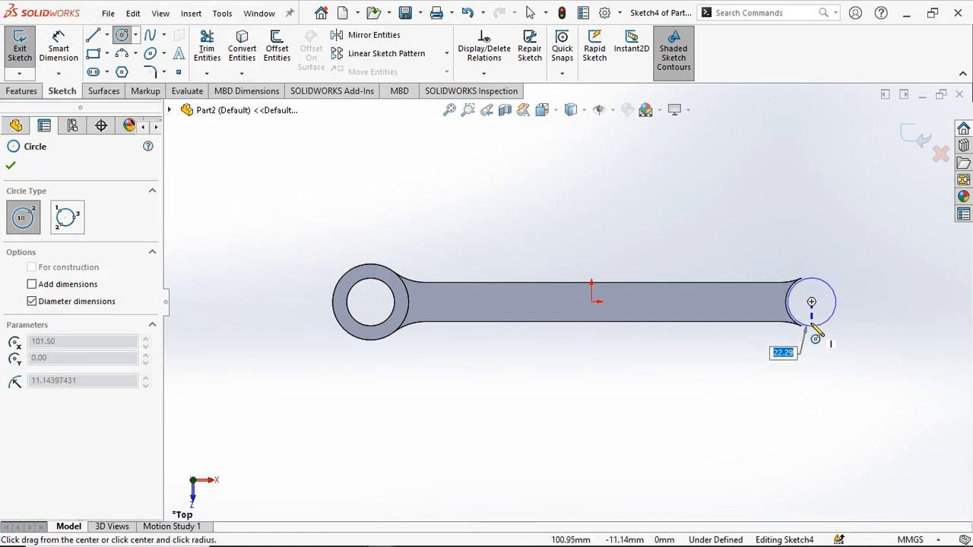
click(812, 322)
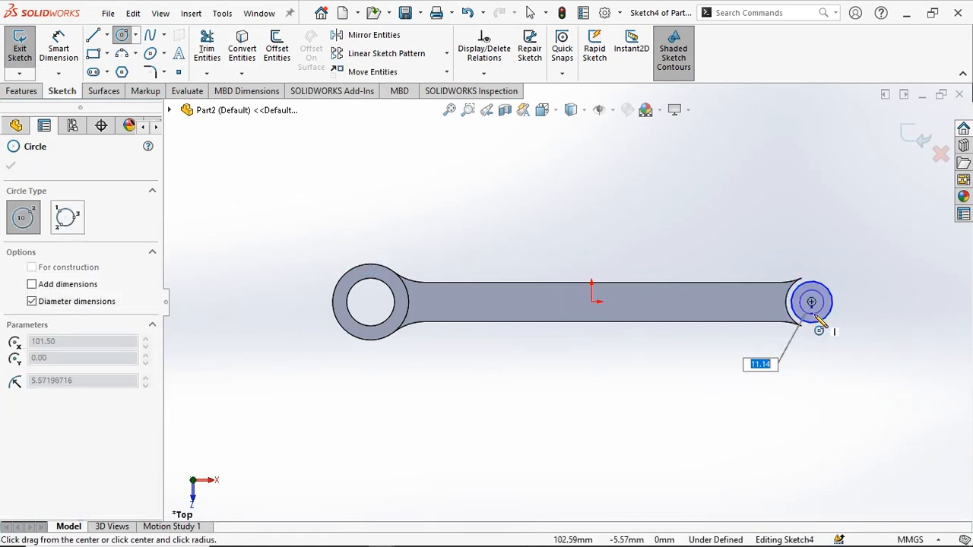
key(Escape)
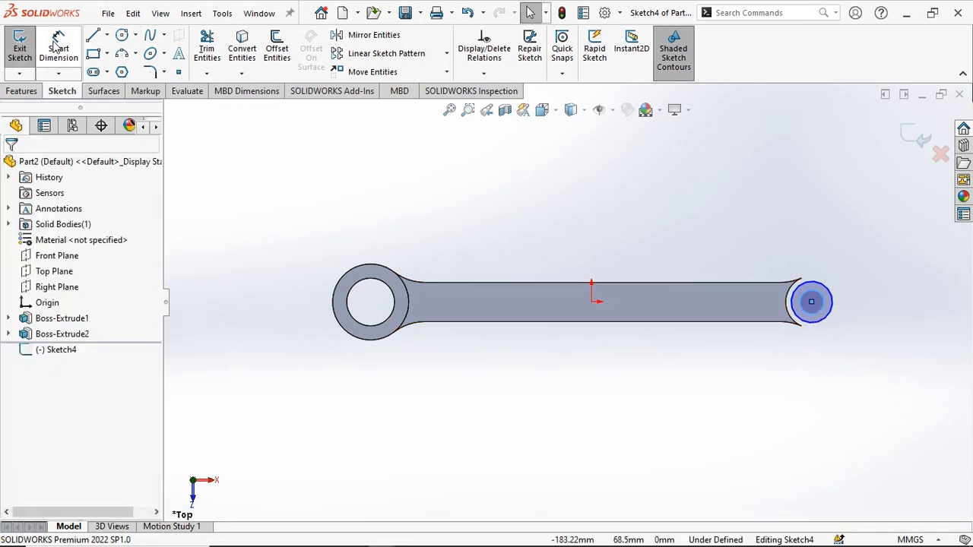
Dimension the outer circle at the shank's open end to a diameter of 24 mm.
key(d)
scroll(817, 307, up, 5)
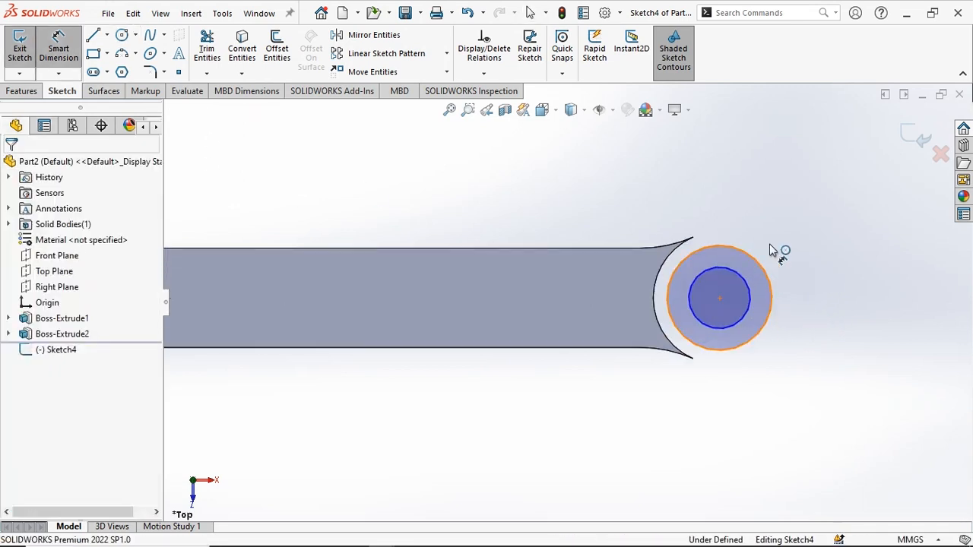
click(770, 250)
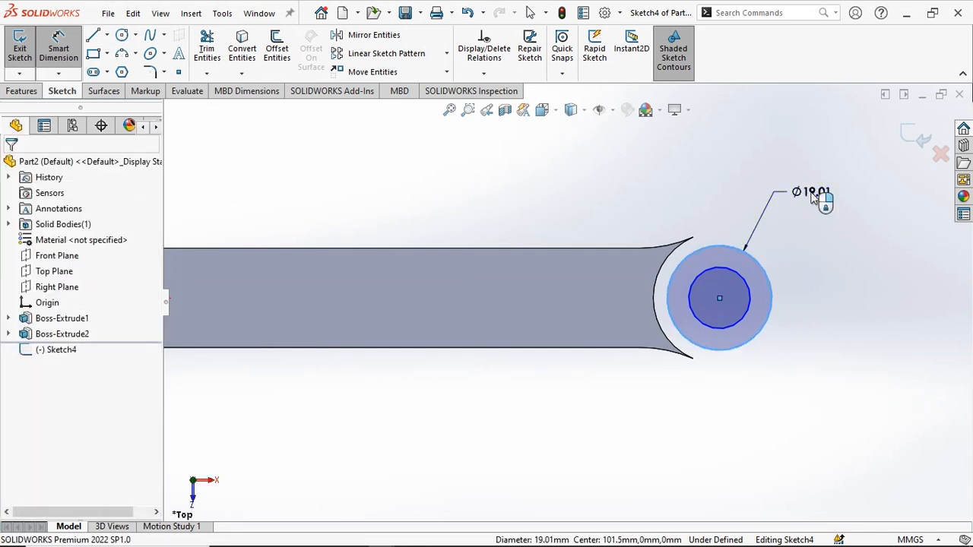
click(811, 193)
text(24)
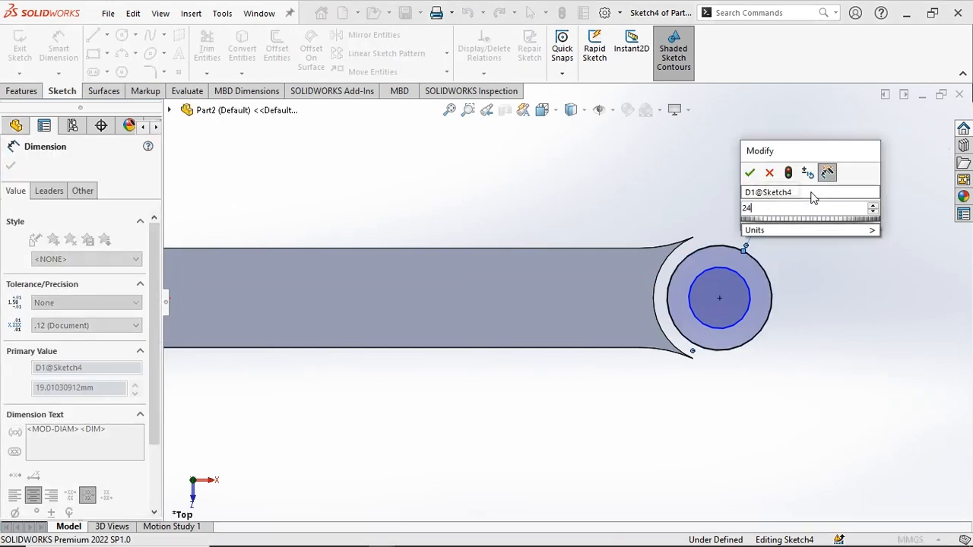
key(Return)
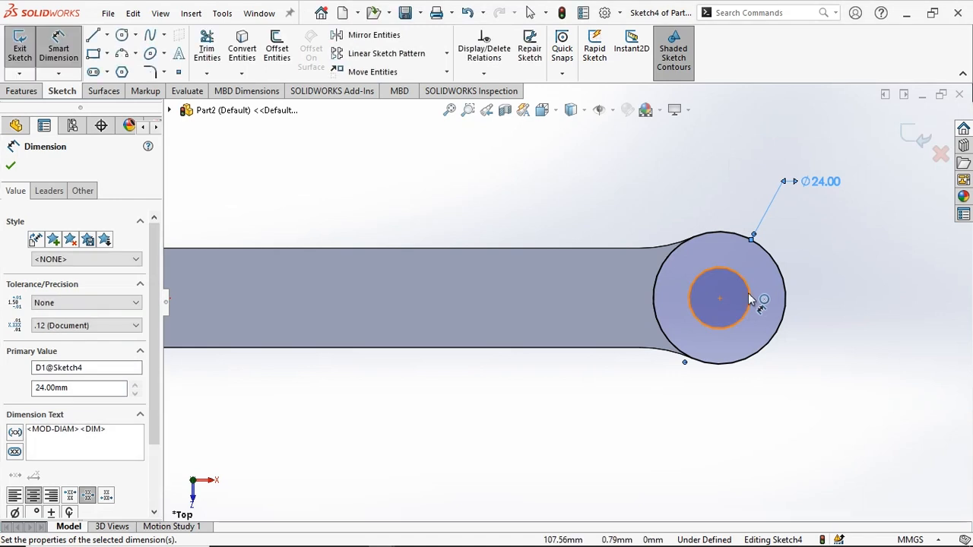
Dimension the inner circle at the shank's open end to a diameter of 15 mm and exit the sketch.
click(751, 298)
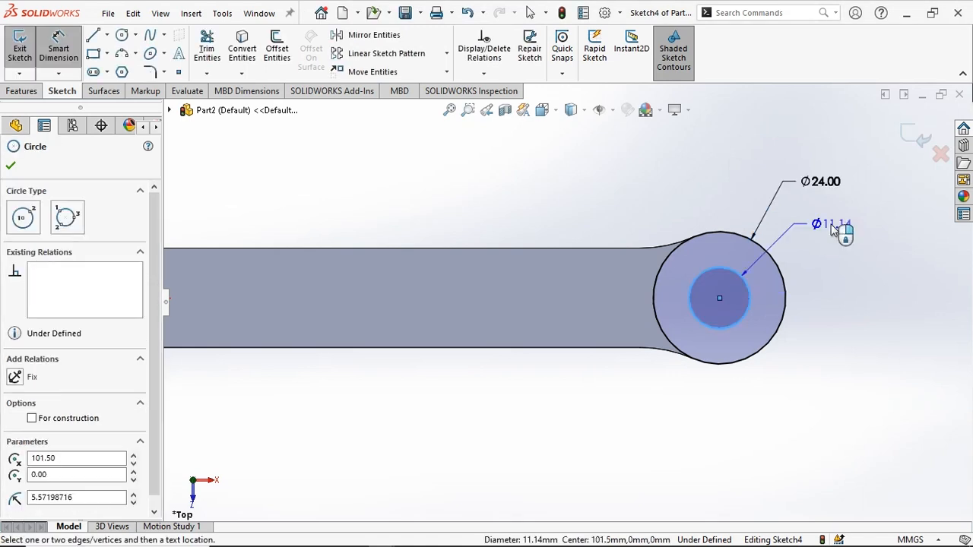
click(834, 231)
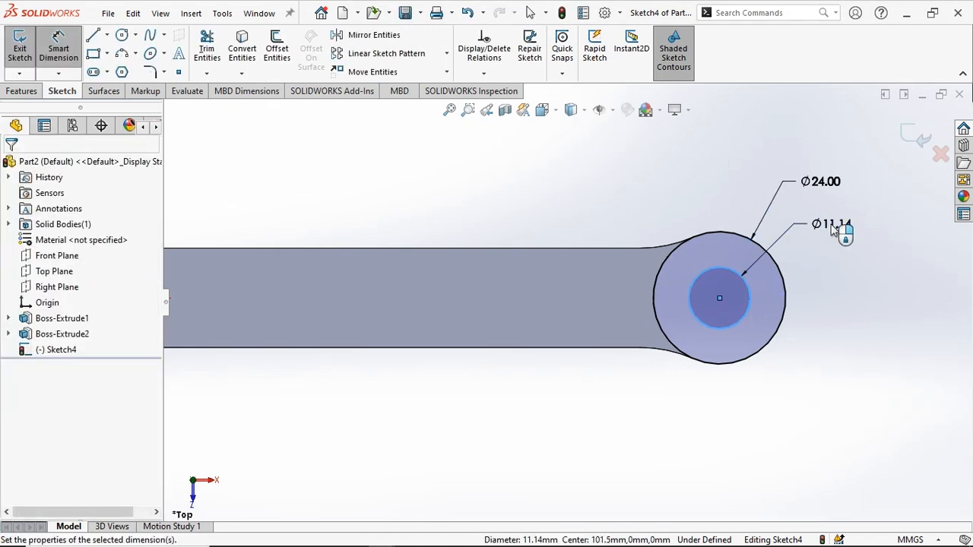
text(10)
key(Return)
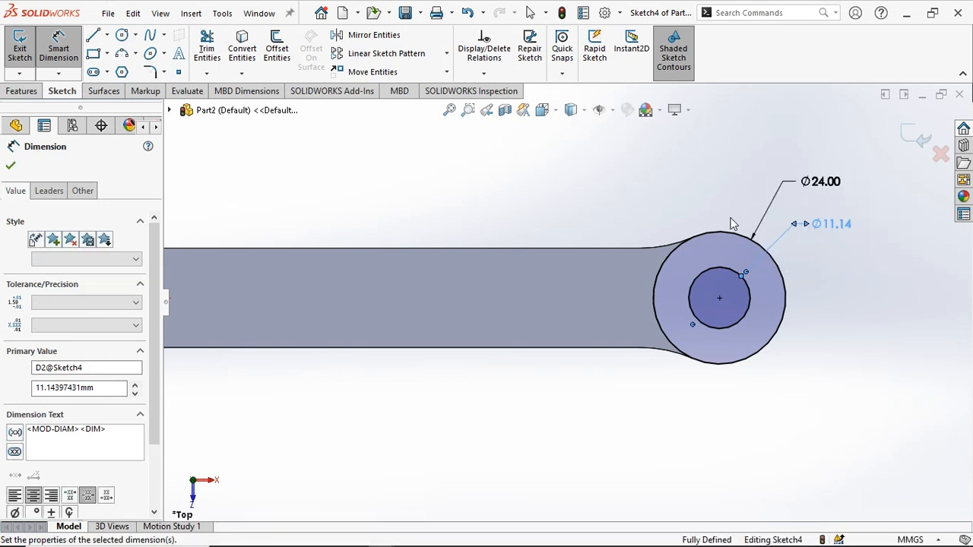
click(22, 52)
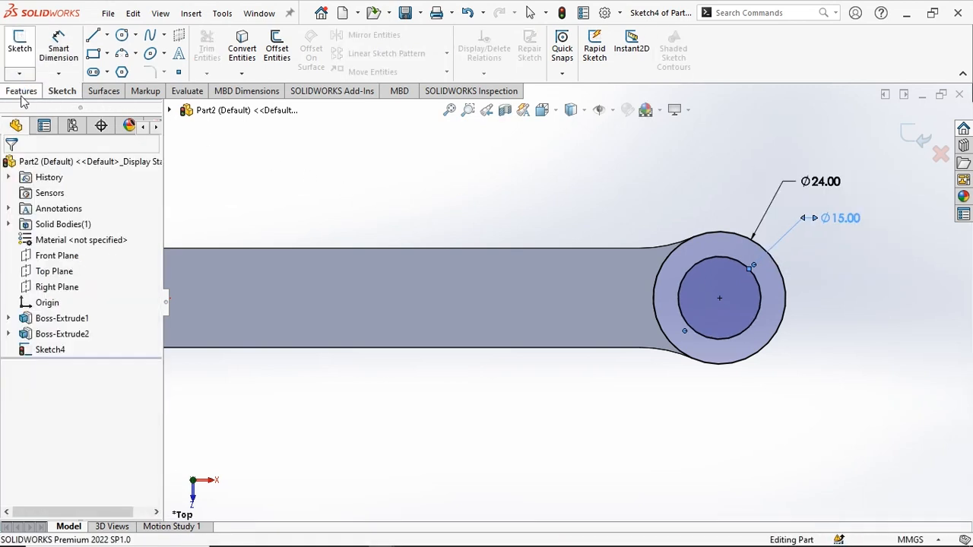
Extrude the ring sketch at the shank's smaller end as a mid-plane boss 28 mm deep, as given in the PDF drawing.
click(21, 91)
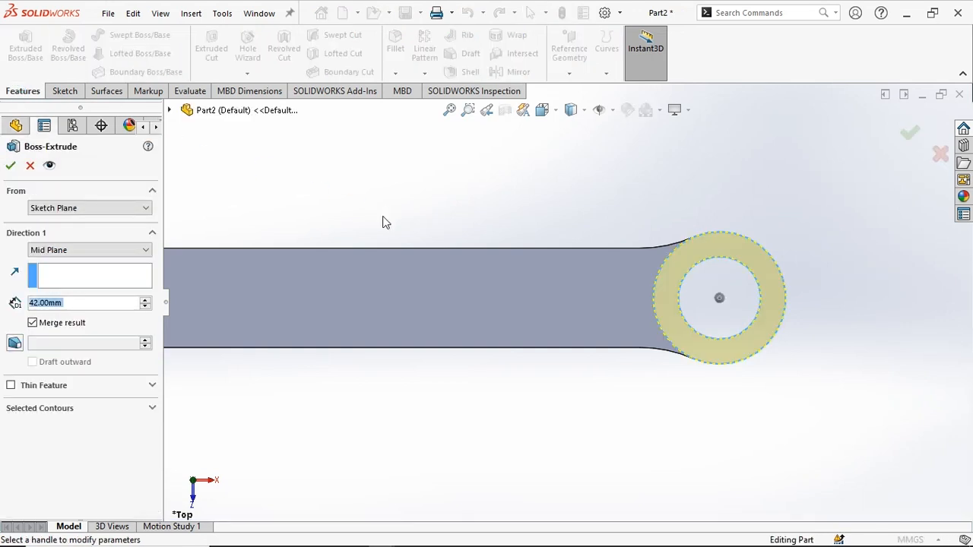
key(alt+Tab)
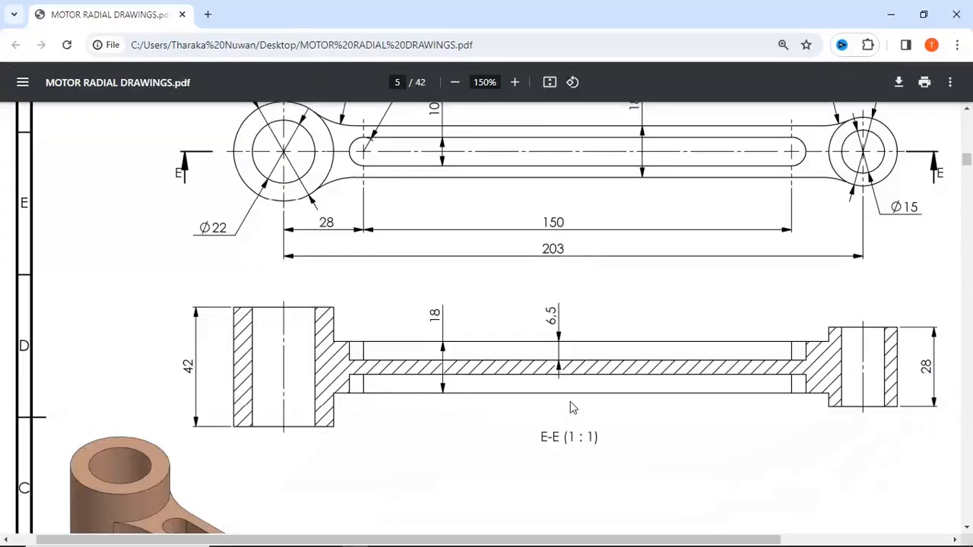
key(alt+Tab)
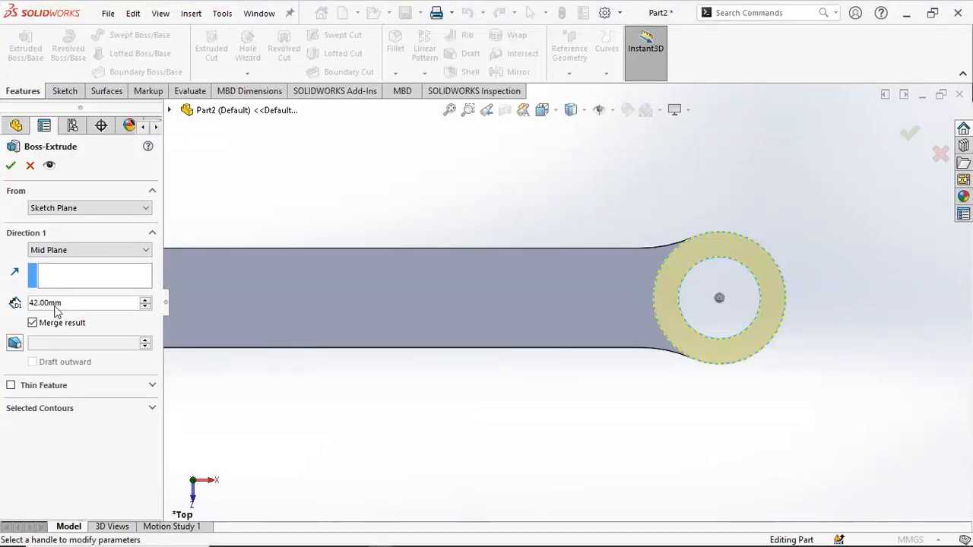
click(34, 303)
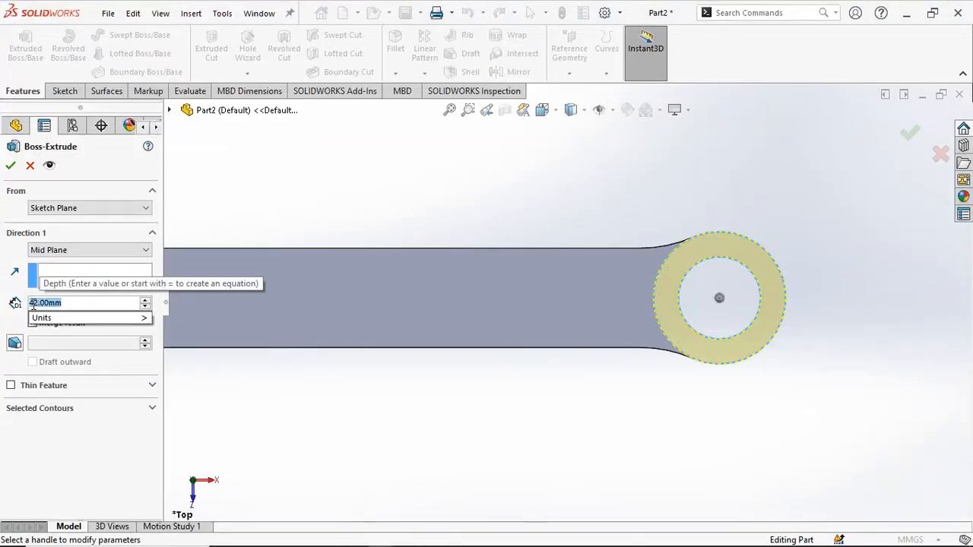
text(28)
key(Return)
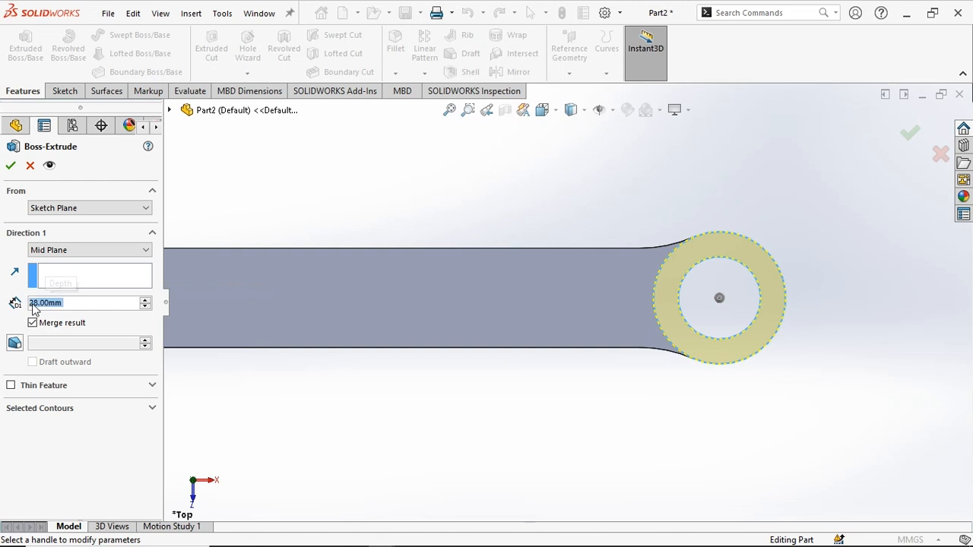
click(10, 167)
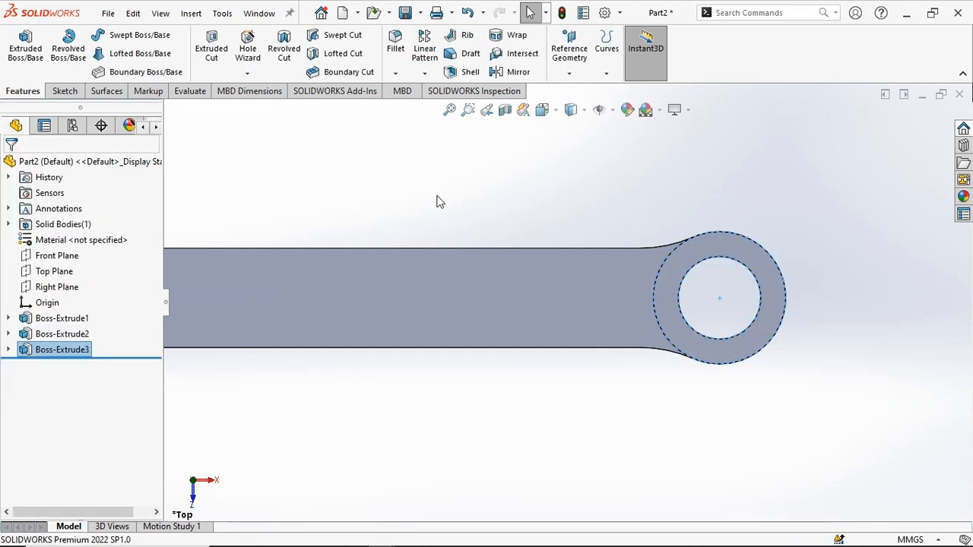
Start a sketch on the shank's flat face and check the slot details in the PDF drawing.
middle_drag(436, 202, 511, 333)
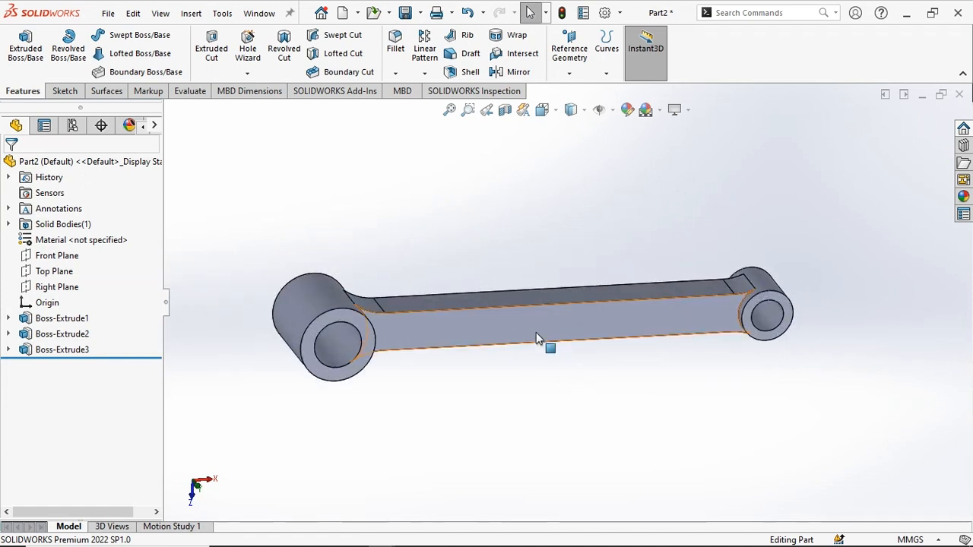
click(521, 324)
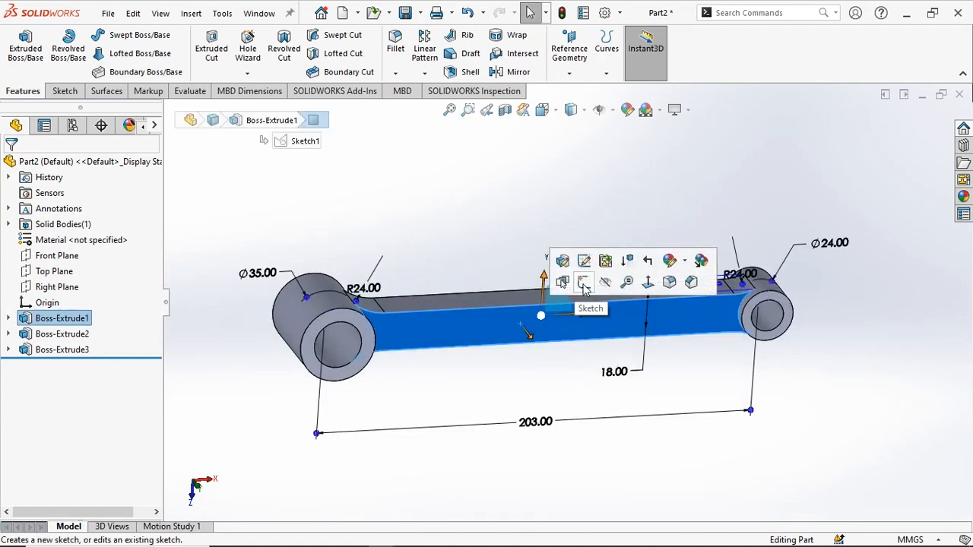
click(575, 283)
scroll(563, 293, down, 10)
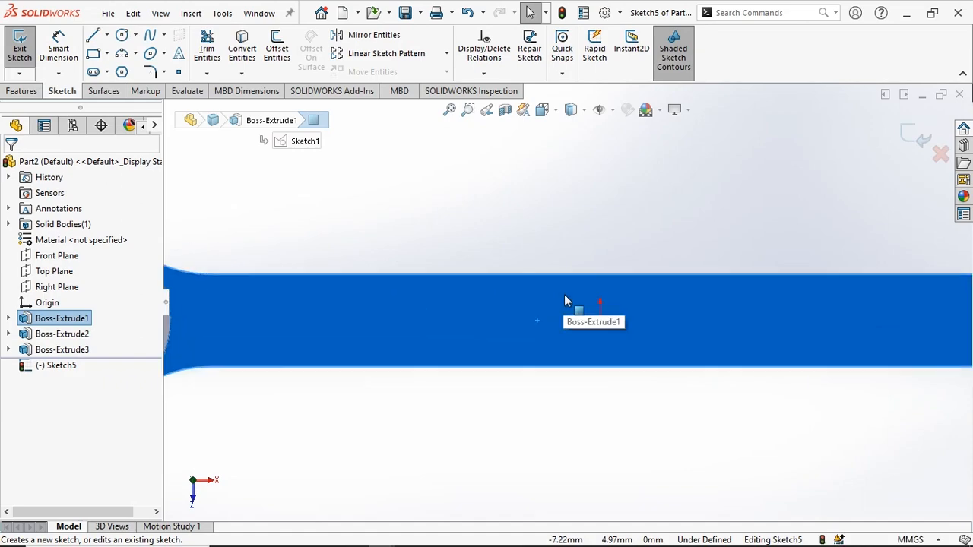
key(alt+Tab)
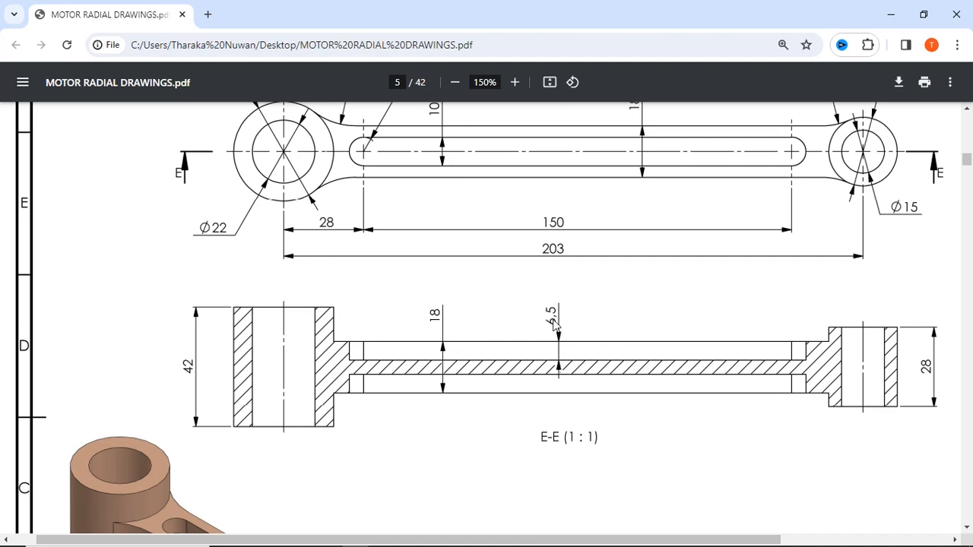
scroll(598, 338, up, 1)
scroll(598, 338, down, 1)
key(alt+Tab)
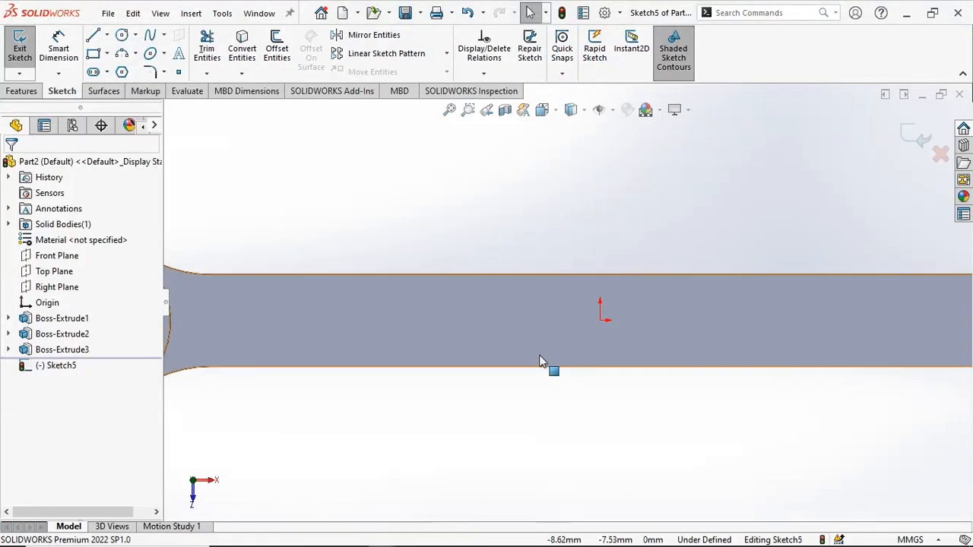
Sketch a horizontal straight slot along the shank's centreline, about 82 mm between end centres and about 7 mm wide.
click(503, 335)
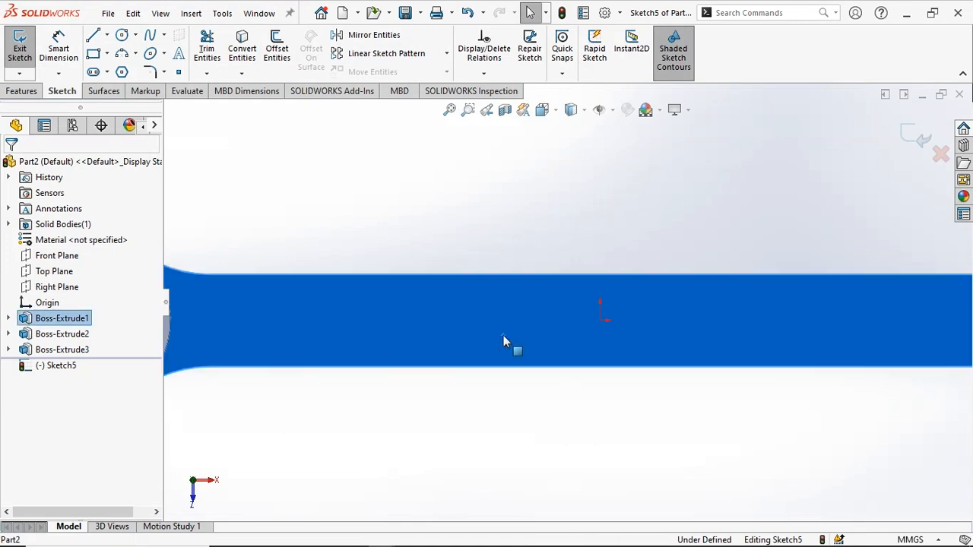
click(108, 73)
click(122, 90)
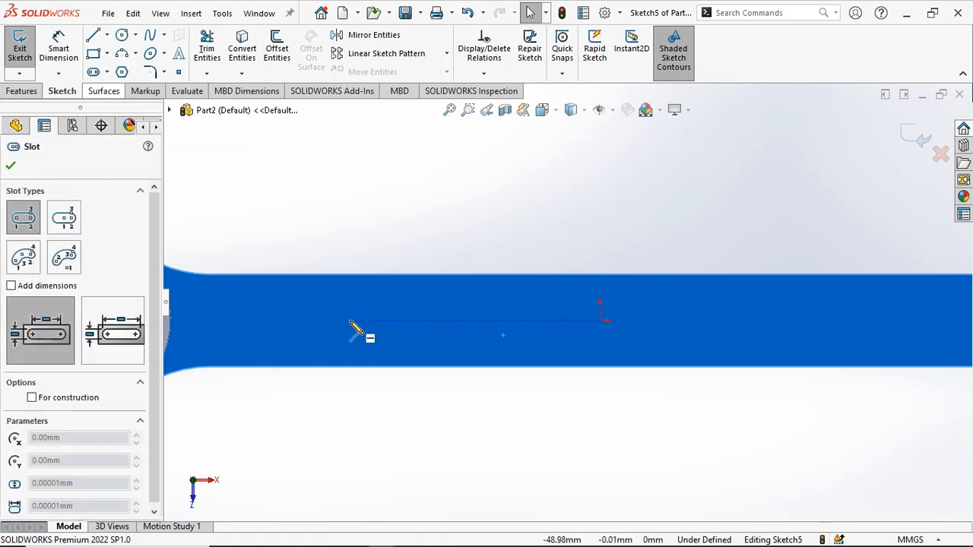
click(350, 320)
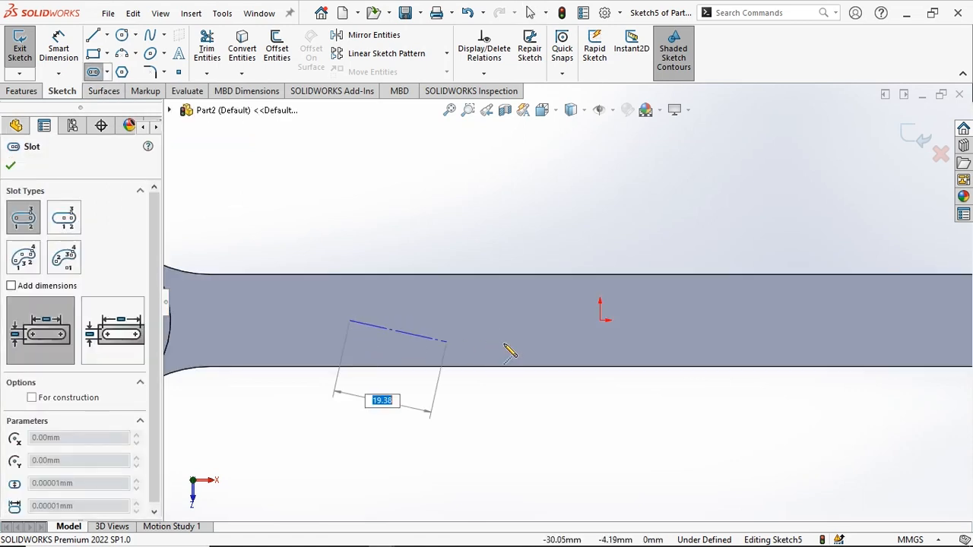
click(770, 320)
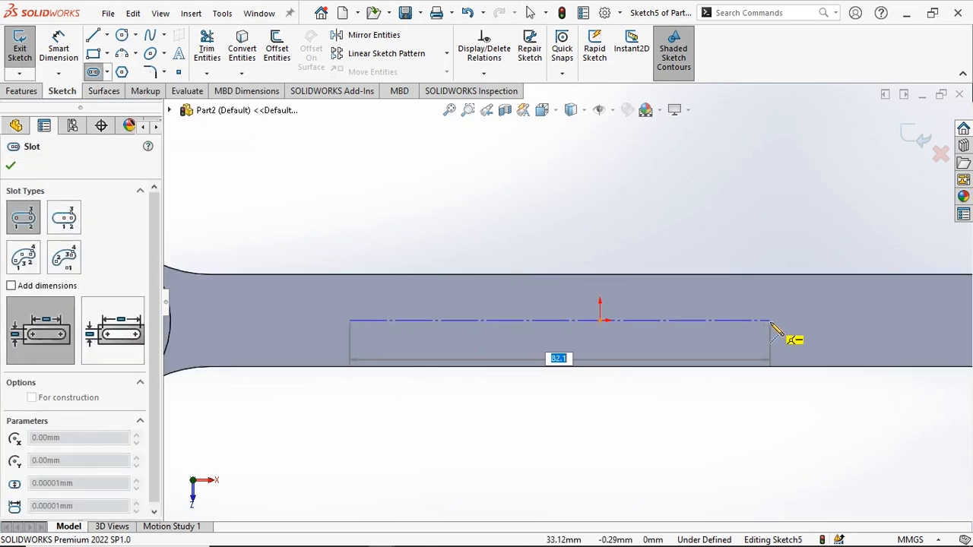
click(768, 338)
key(Escape)
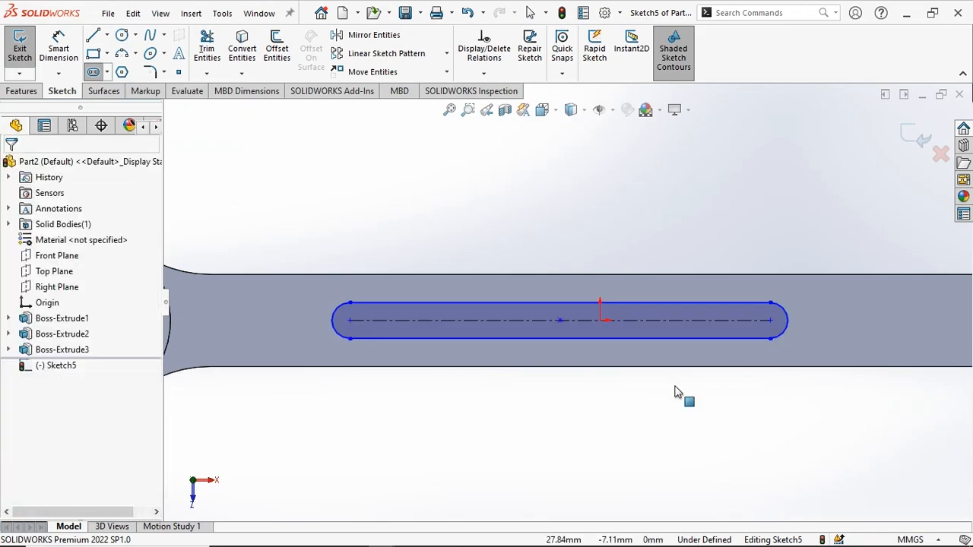
Check the slot's offset and length in the PDF drawing and start dimensioning the slot.
key(alt+Tab)
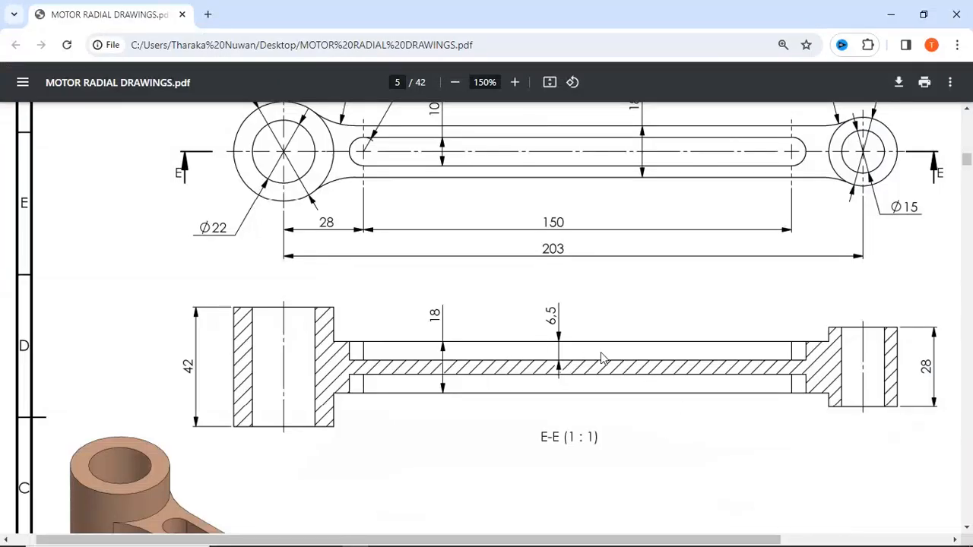
scroll(600, 357, up, 3)
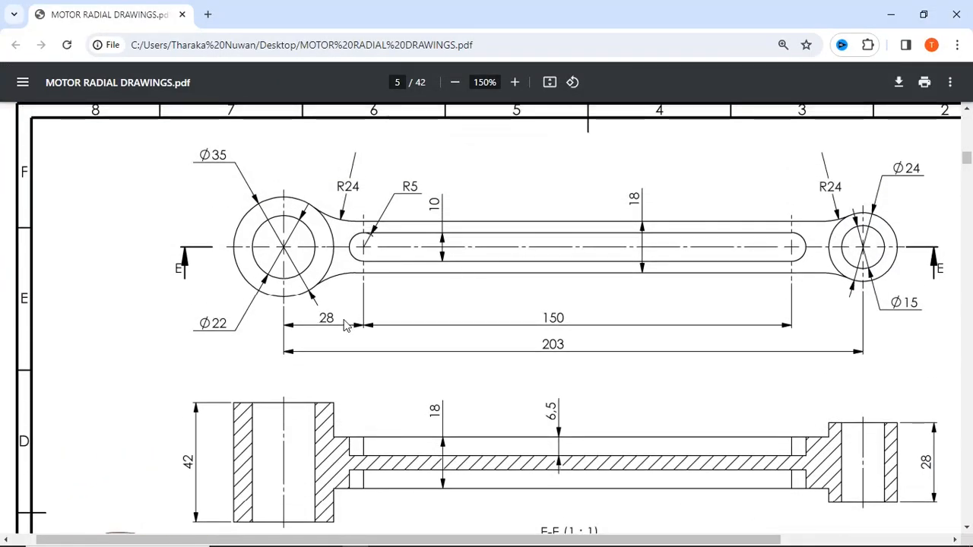
key(alt+Tab)
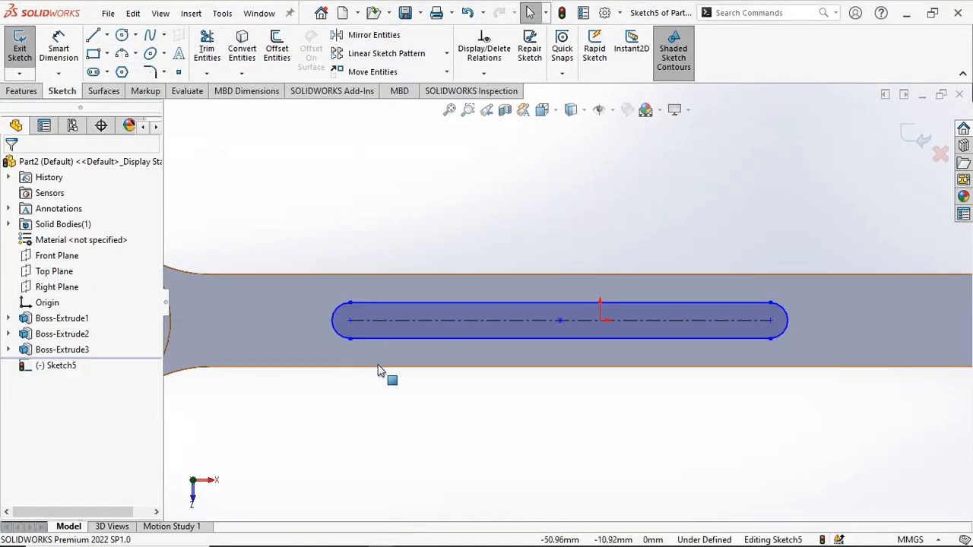
scroll(380, 371, up, 2)
click(58, 48)
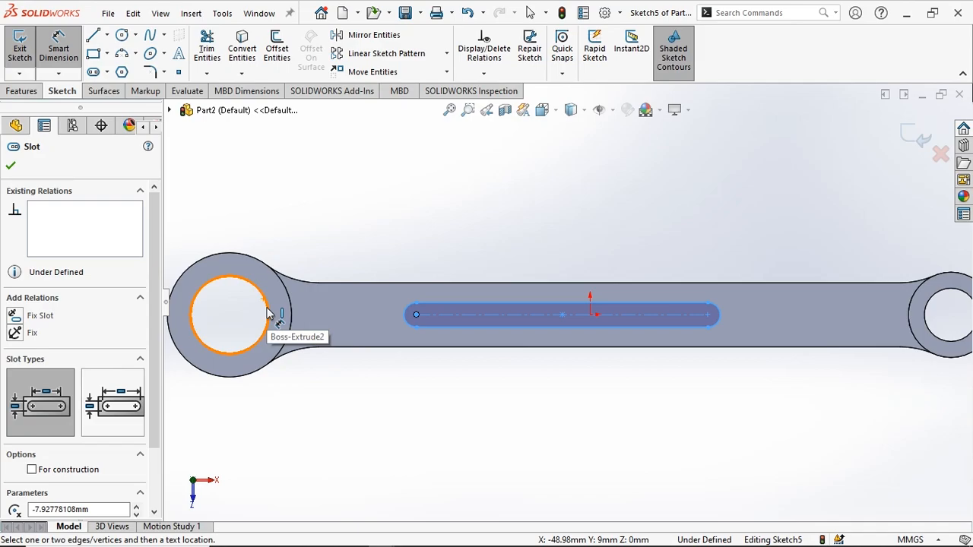
key(alt+Tab)
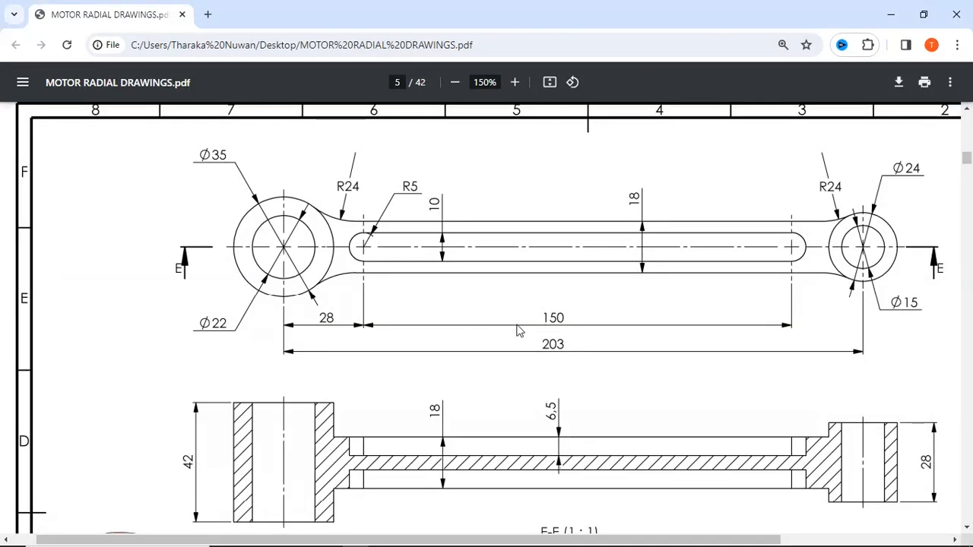
key(alt+Tab)
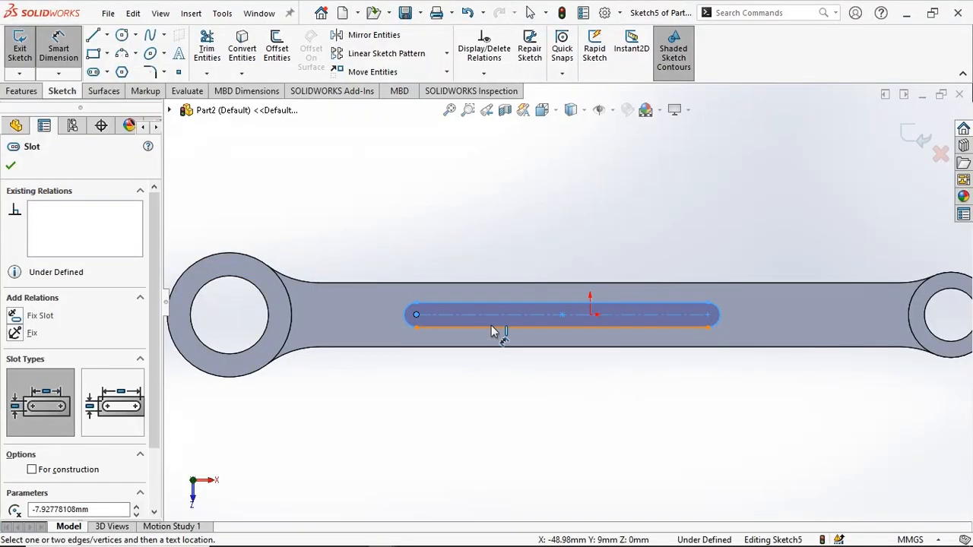
click(491, 328)
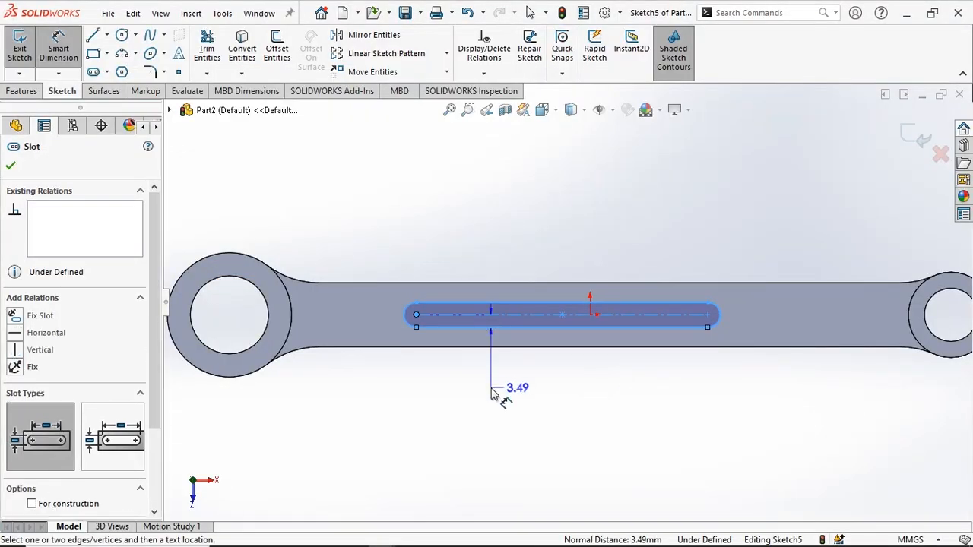
key(Escape)
click(499, 327)
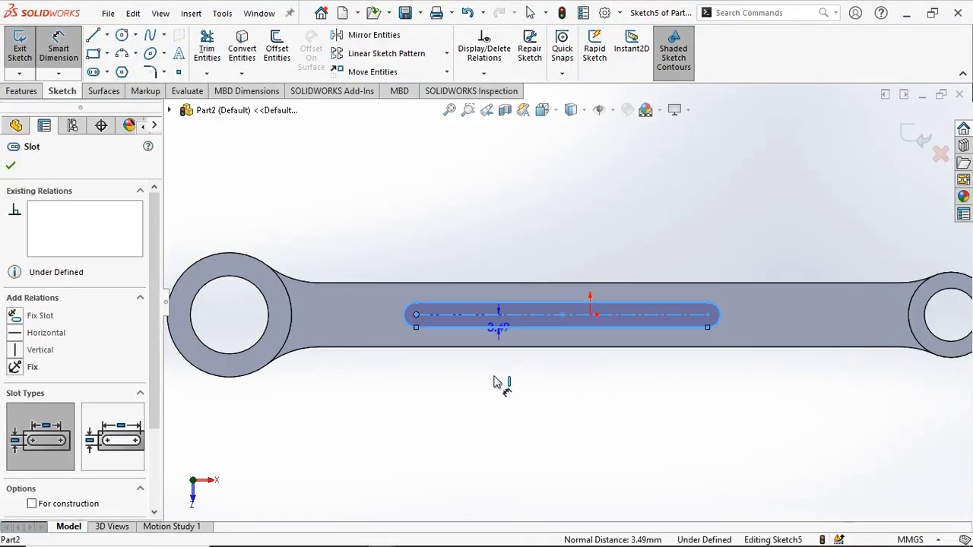
key(Escape)
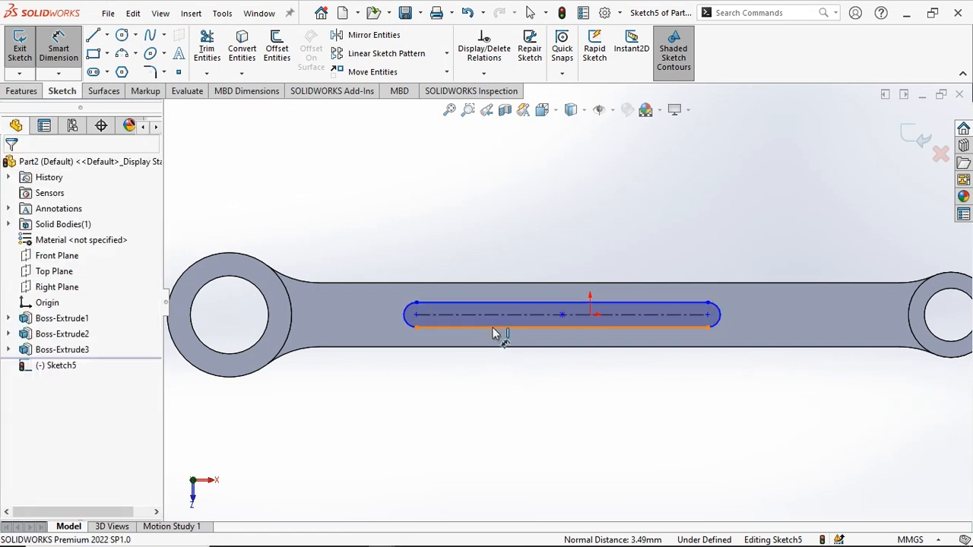
Dimension the slot's straight edge to a length of 150 mm.
click(491, 328)
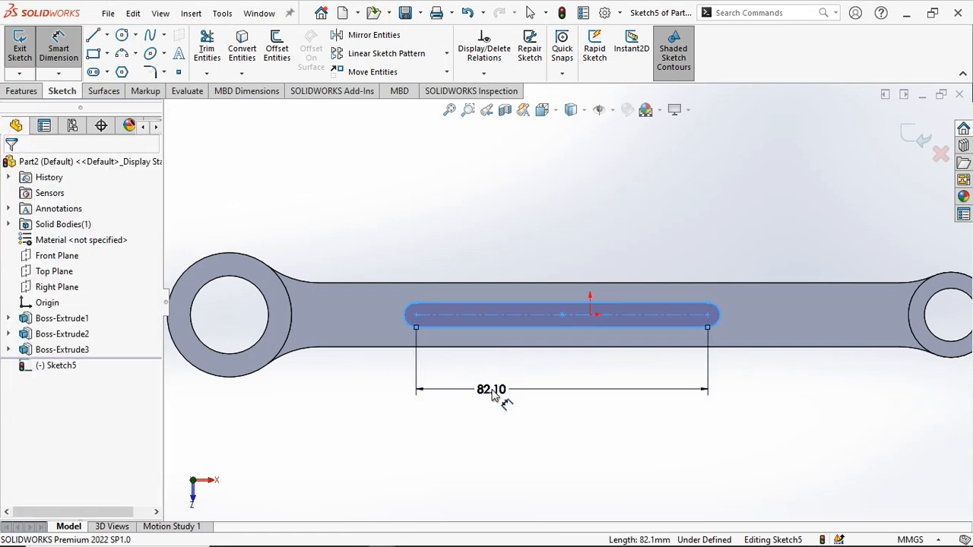
click(493, 392)
text(150)
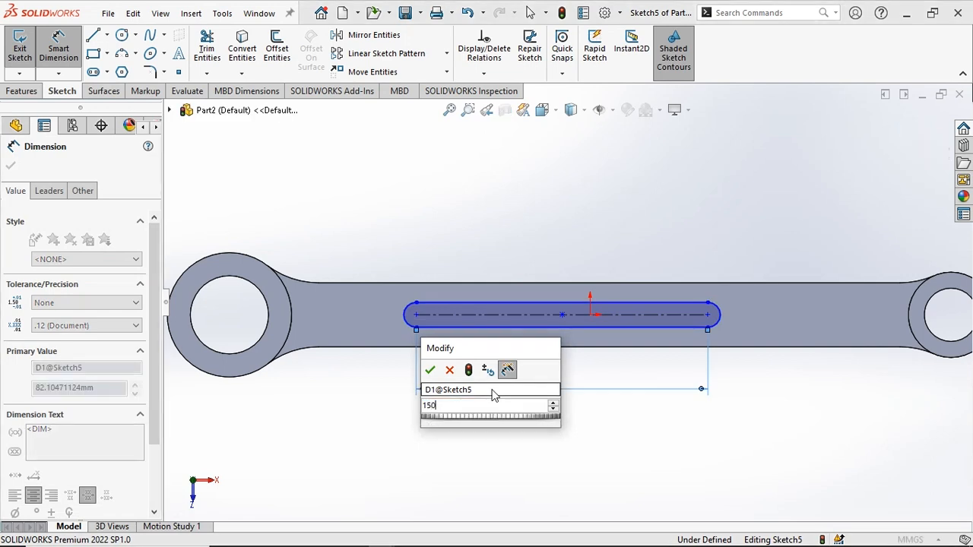
key(Return)
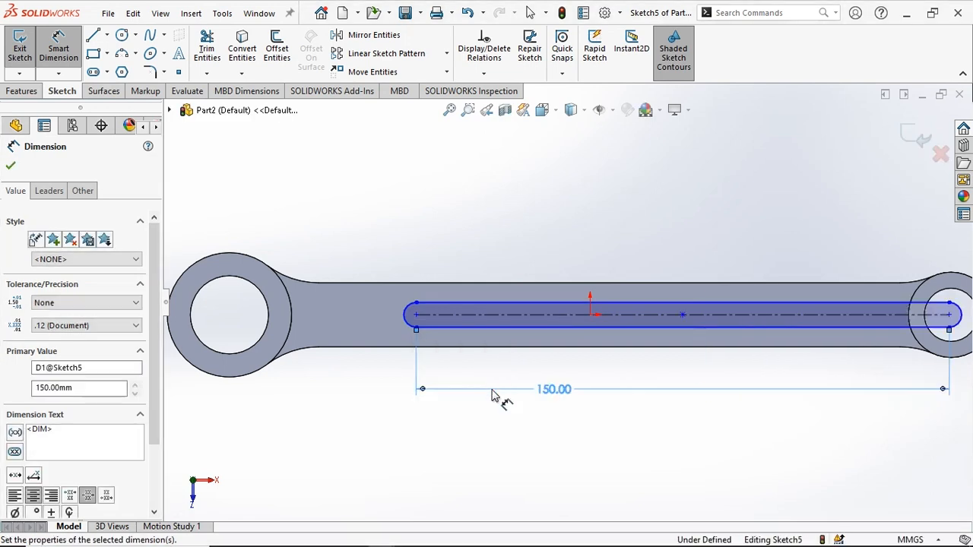
Check the slot's offset in the PDF drawing and dimension its end centre 28 mm from the large boss hole's centre.
key(alt+Tab)
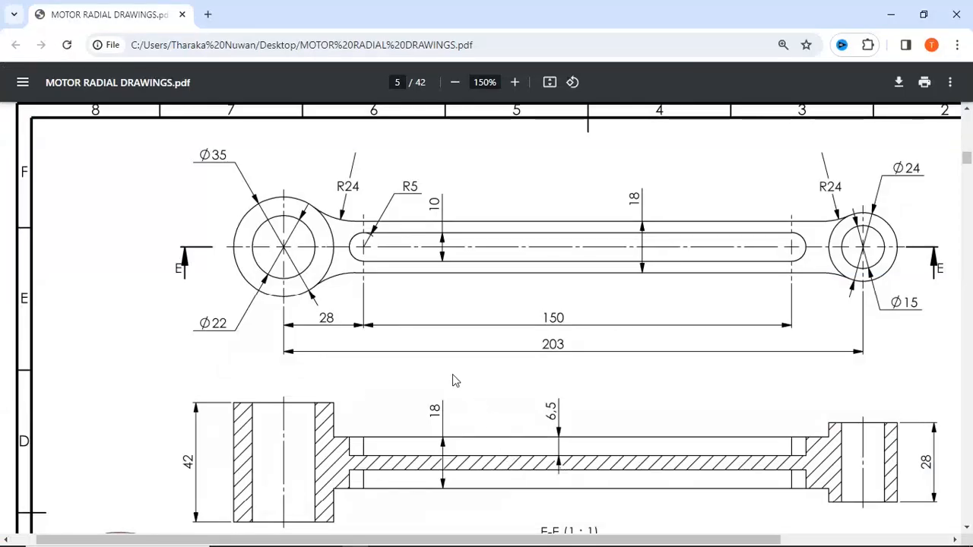
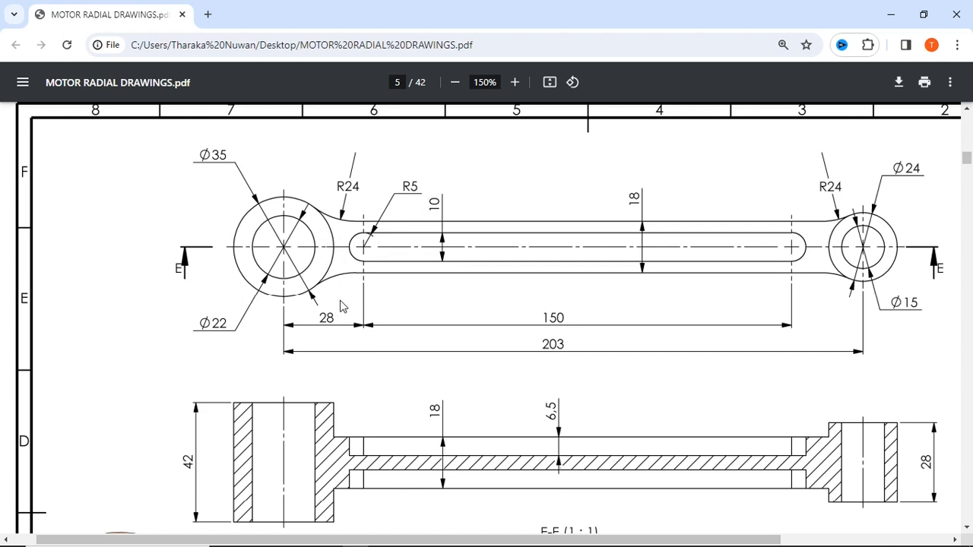
key(alt+Tab)
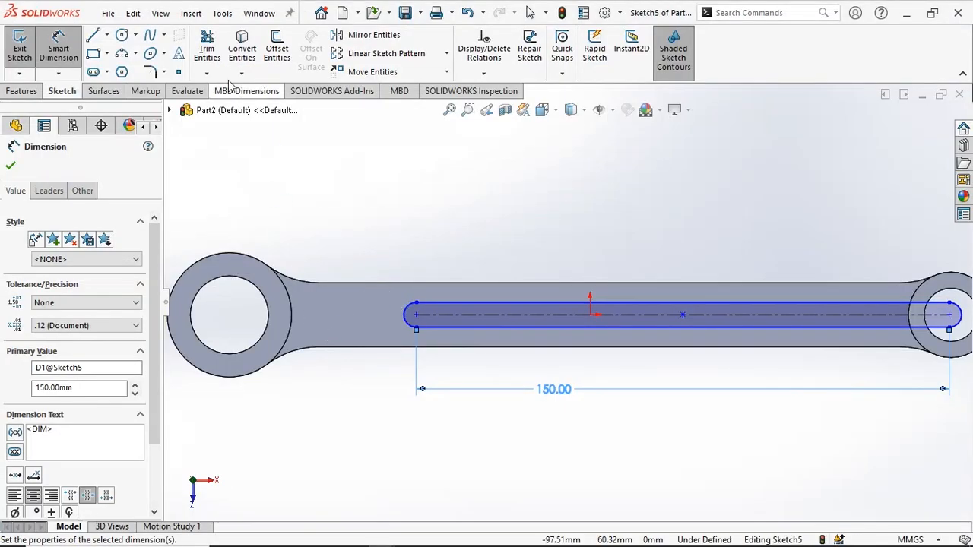
click(416, 315)
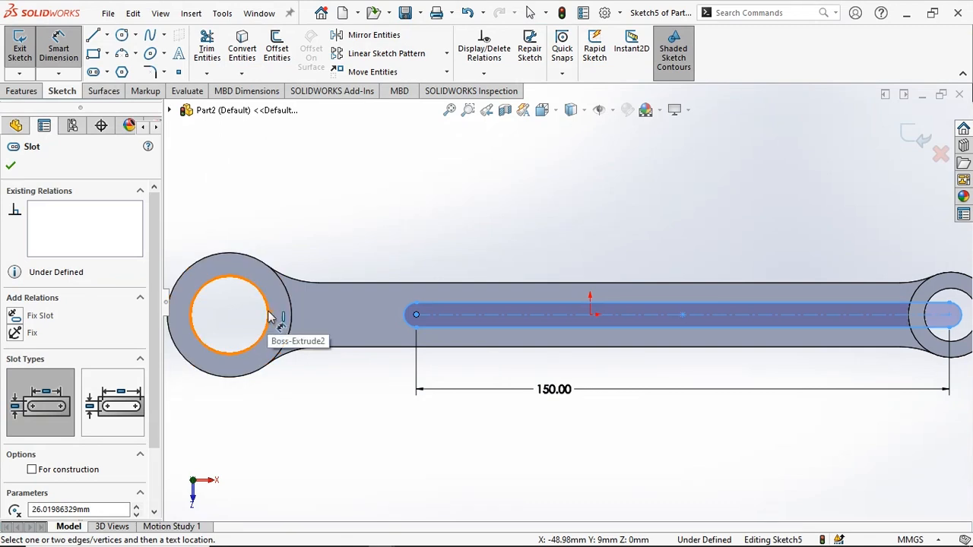
click(270, 316)
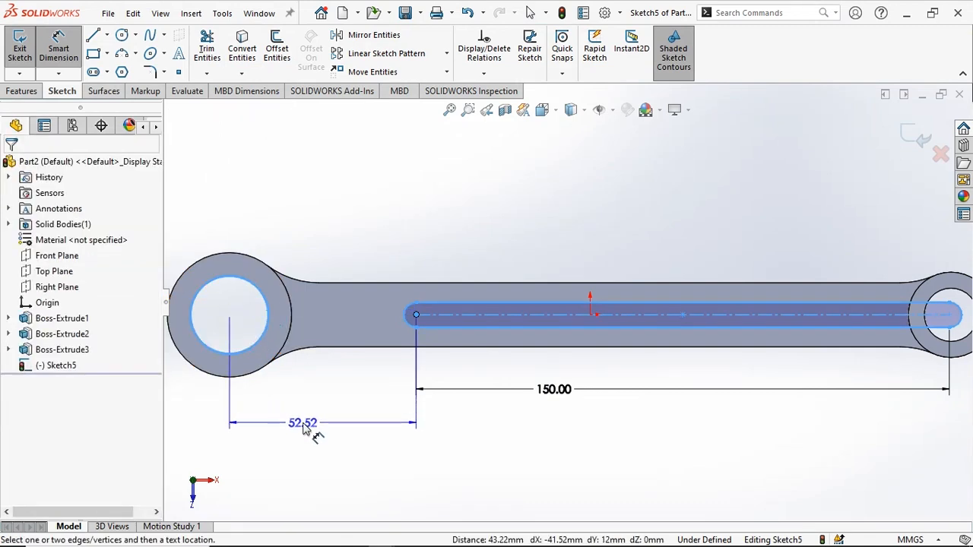
click(304, 428)
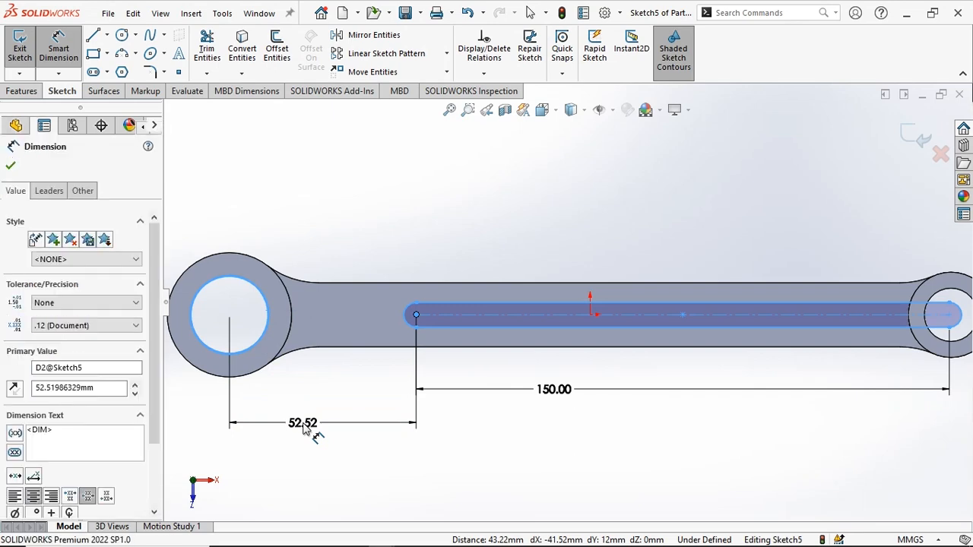
key(alt+Tab)
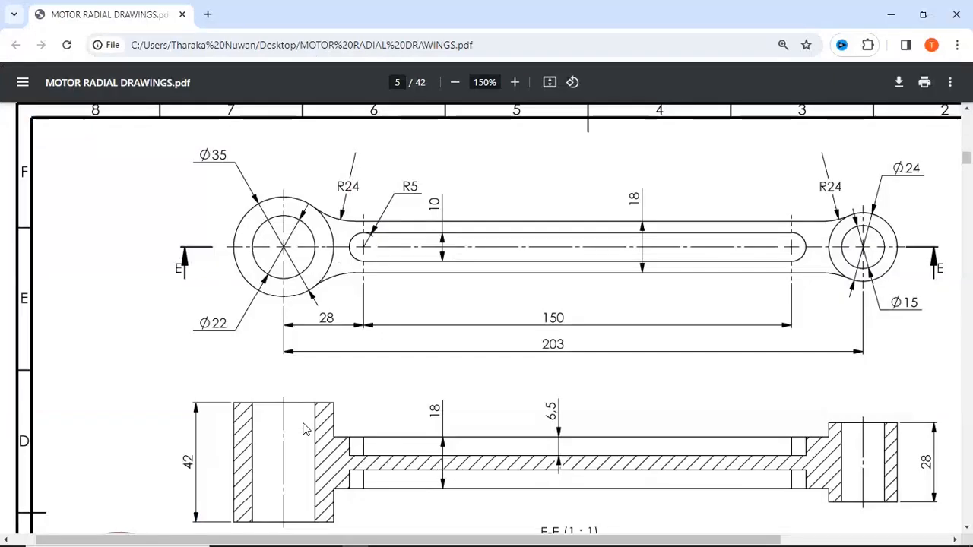
key(alt+Tab)
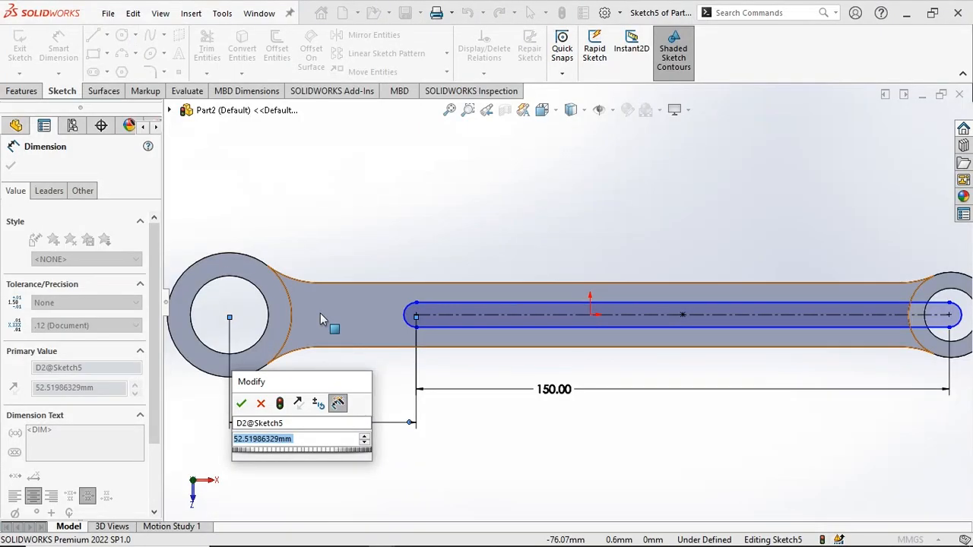
text(28)
key(Return)
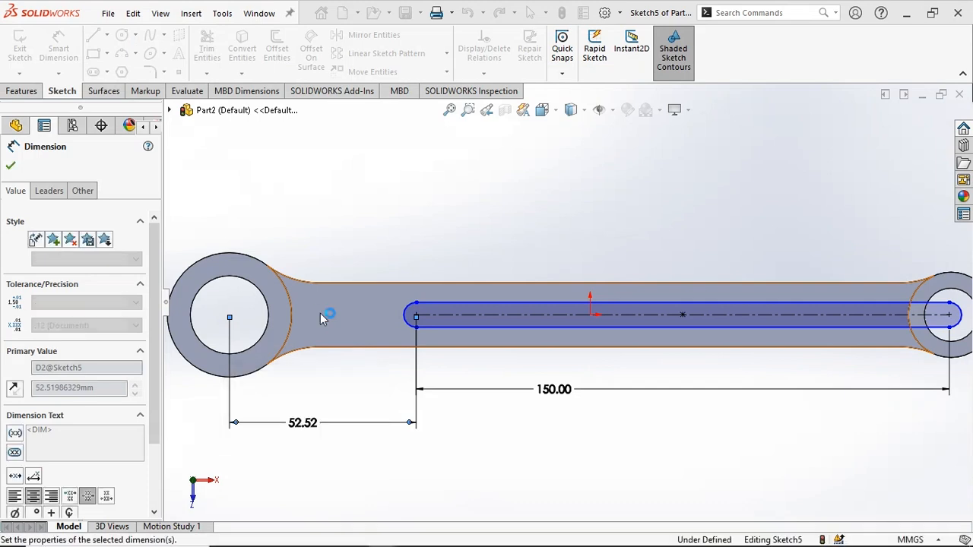
click(456, 436)
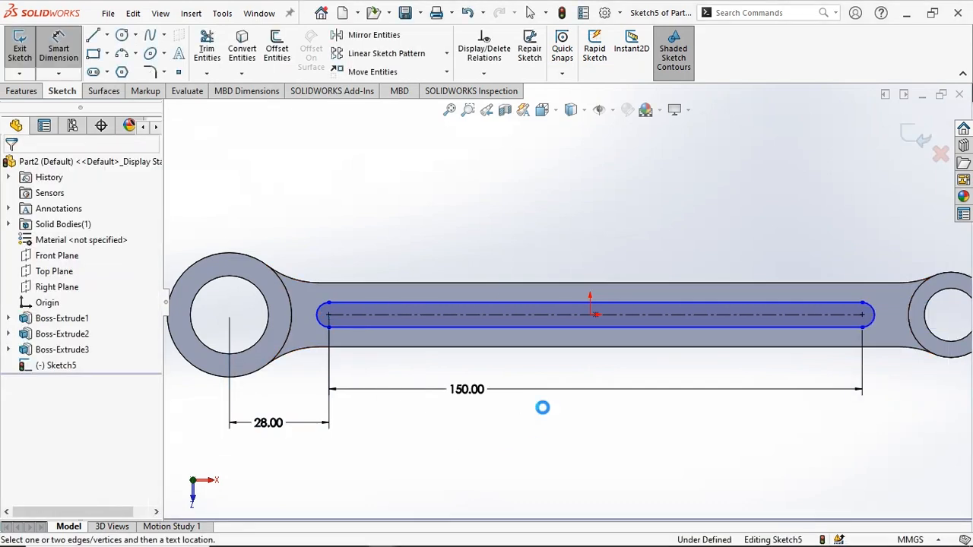
Check the slot's end radius in the PDF drawing and dimension the slot's end arc to a 5 mm radius.
scroll(544, 409, up, 1)
key(alt+Tab)
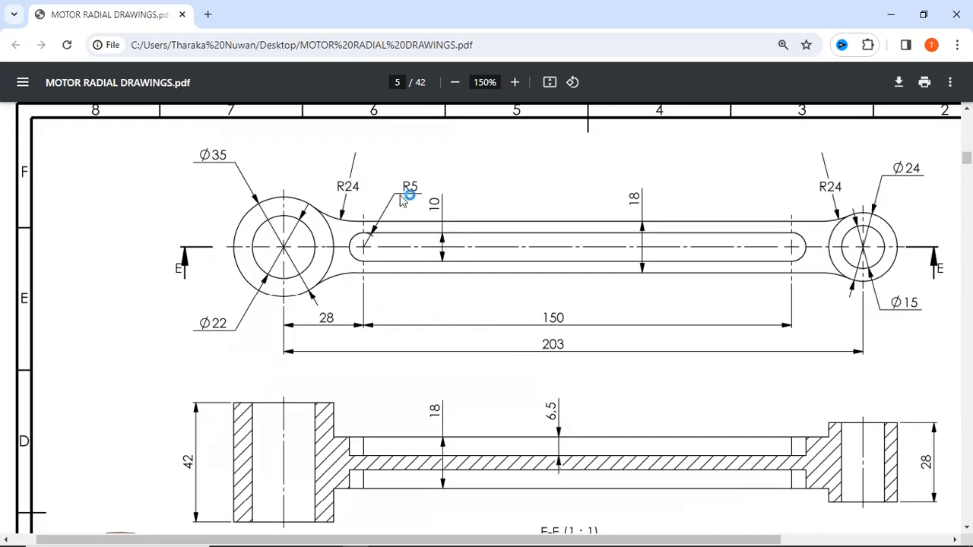
key(alt+Tab)
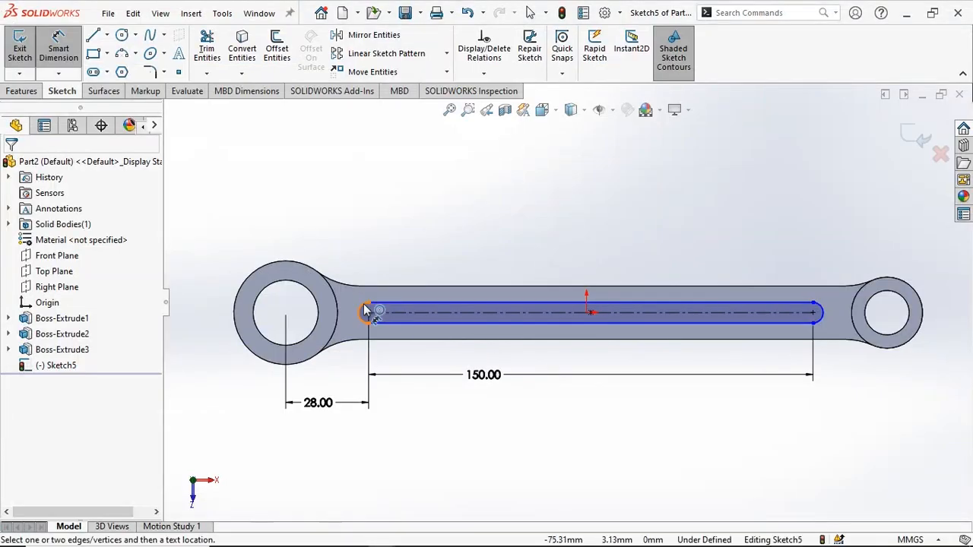
click(372, 282)
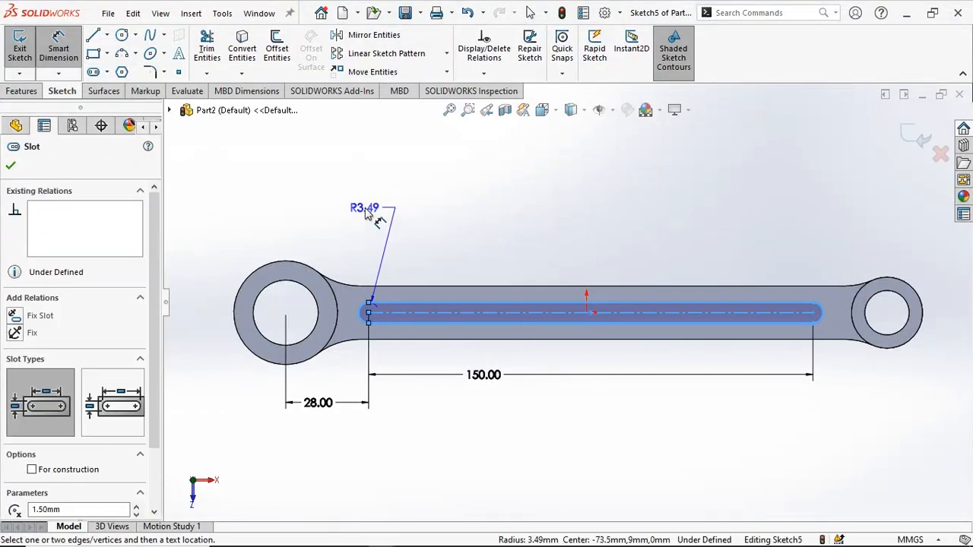
click(285, 199)
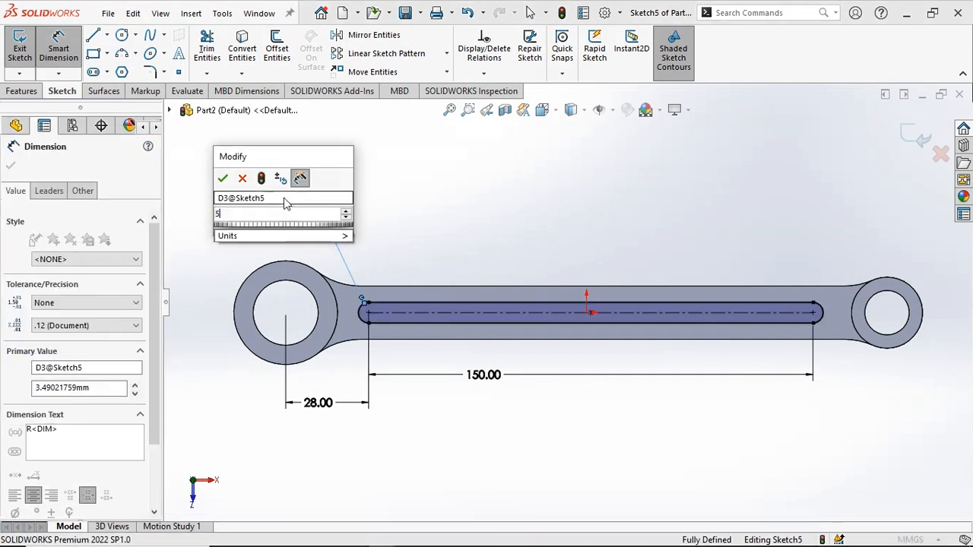
text(5)
key(Return)
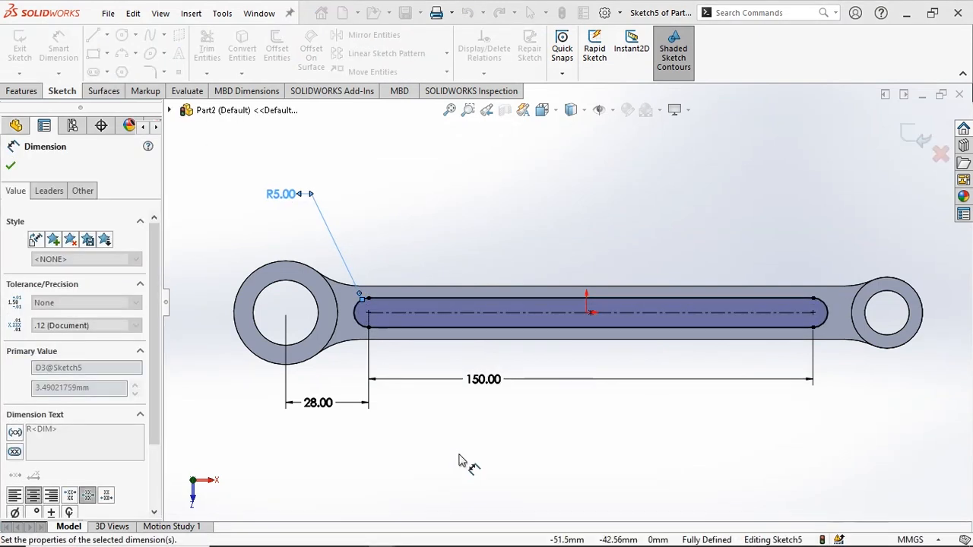
Check the slot's width in the PDF drawing and try to add a dimension between its two straight edges.
key(alt+Tab)
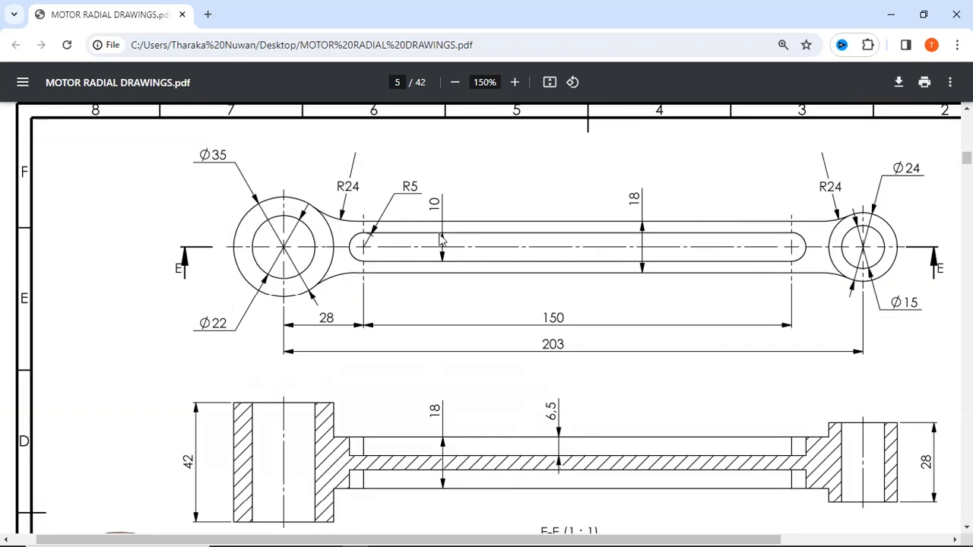
key(alt+Tab)
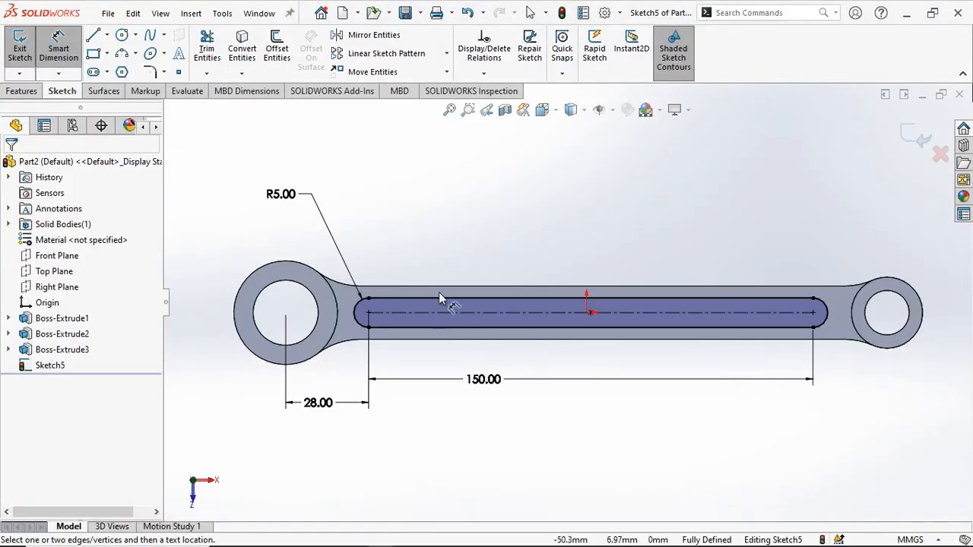
click(447, 329)
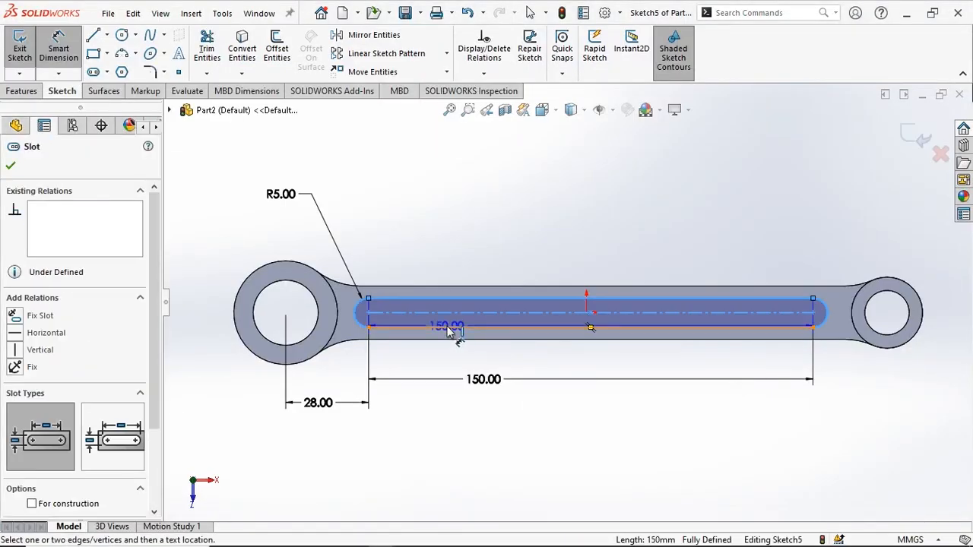
click(497, 223)
click(497, 228)
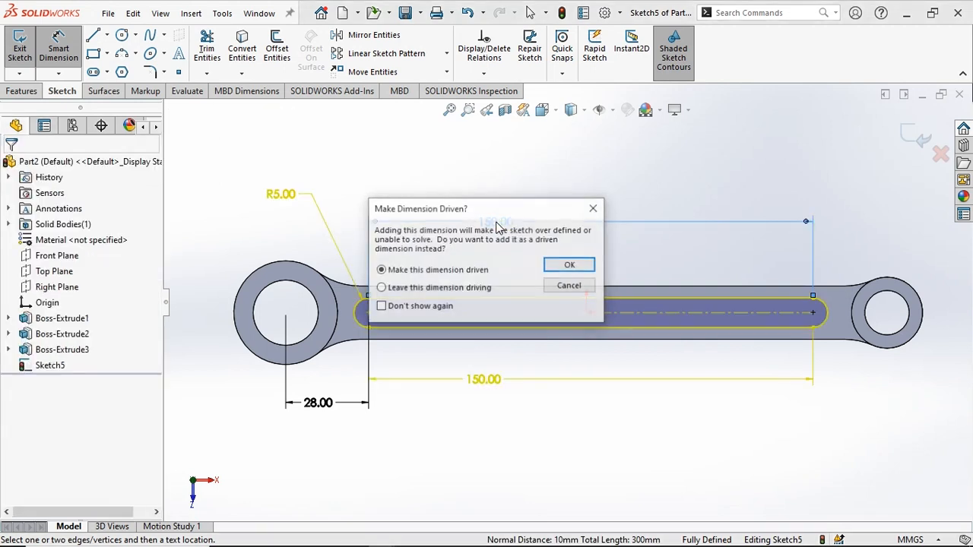
click(585, 203)
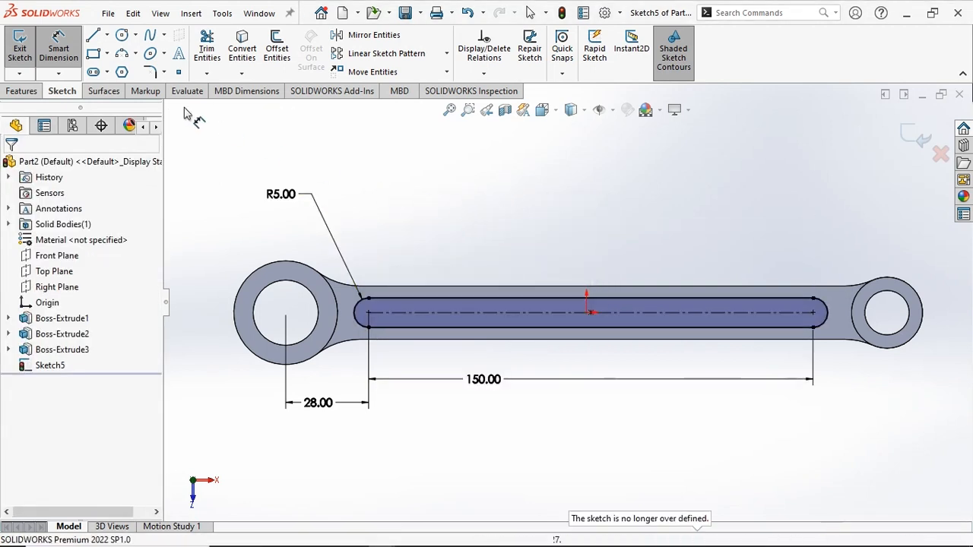
click(58, 57)
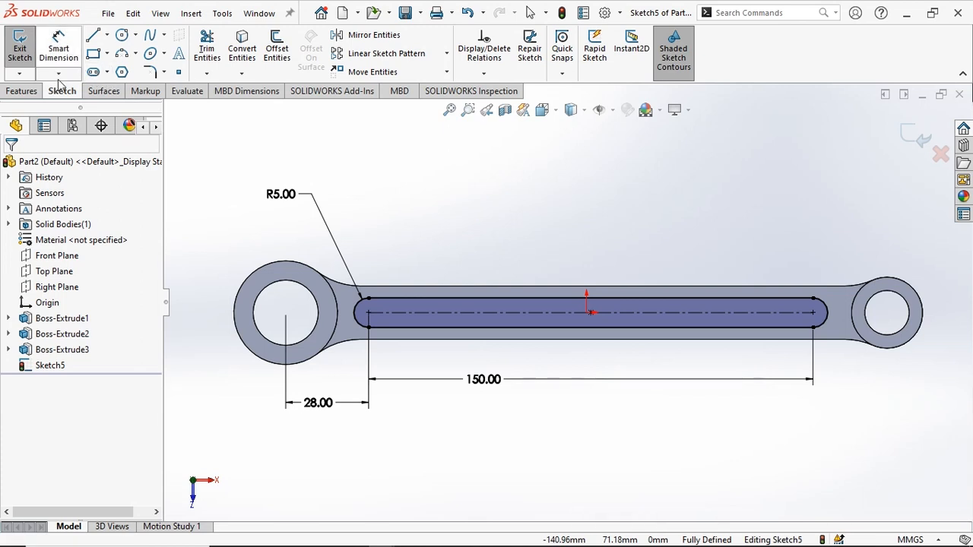
click(21, 91)
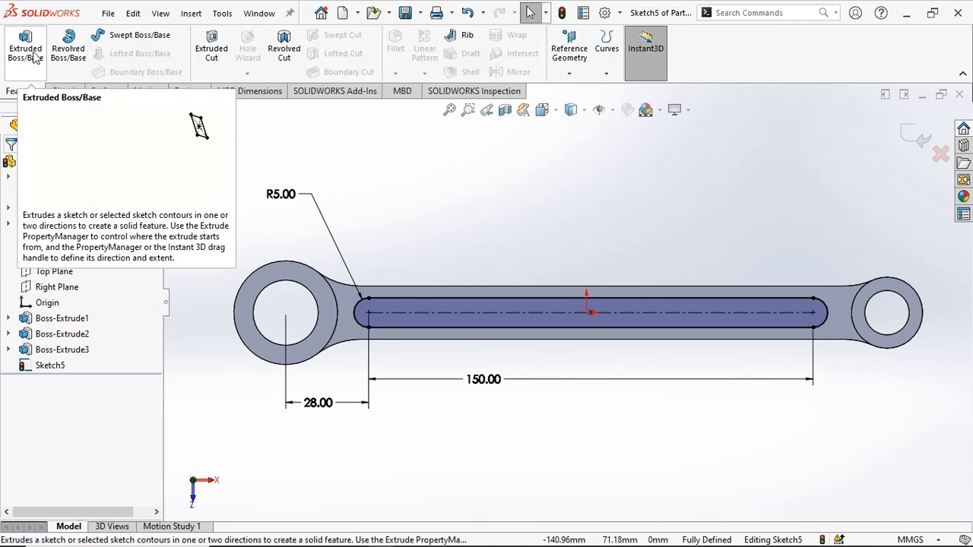
click(33, 58)
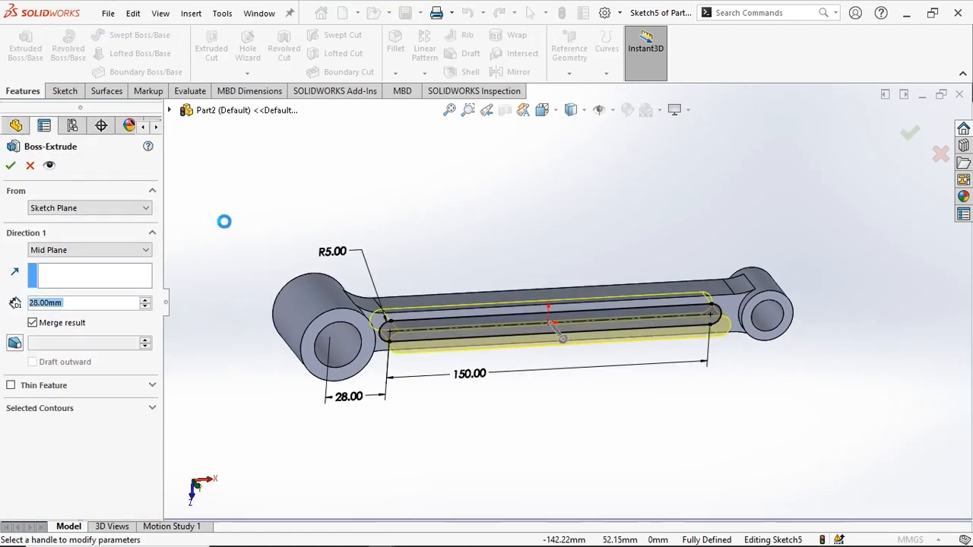
click(29, 165)
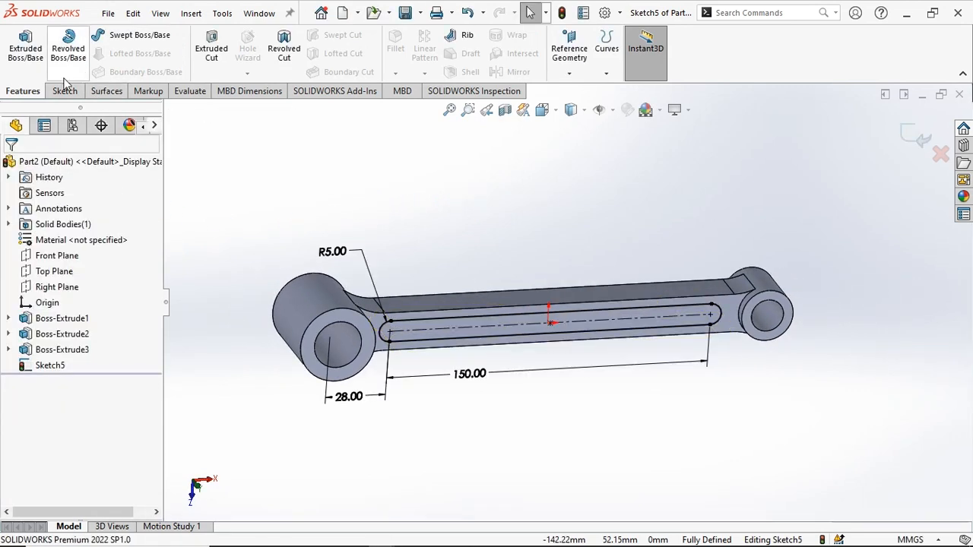
Check the pocket depth in the PDF section view and cut-extrude the slot sketch into the shank as a Blind cut 6.5 mm deep.
click(205, 50)
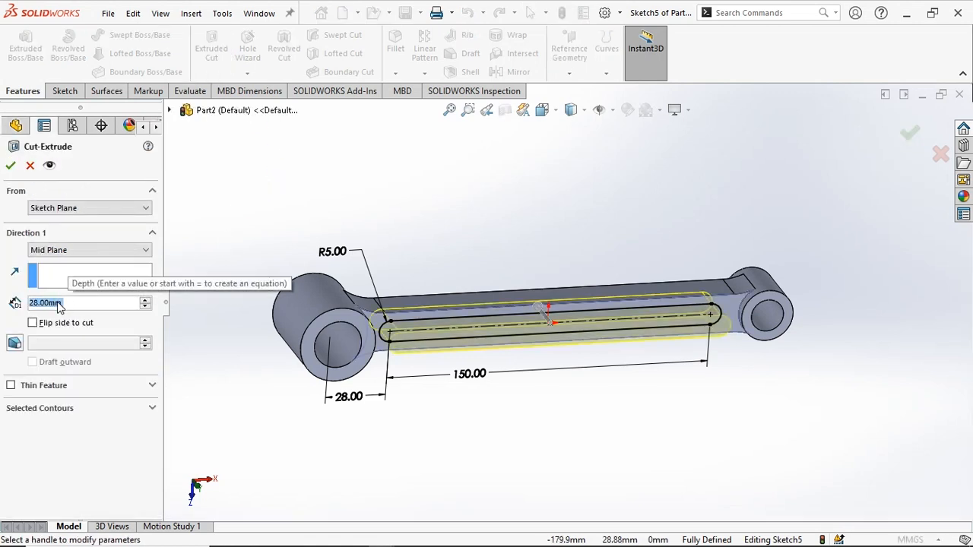
key(alt+Tab)
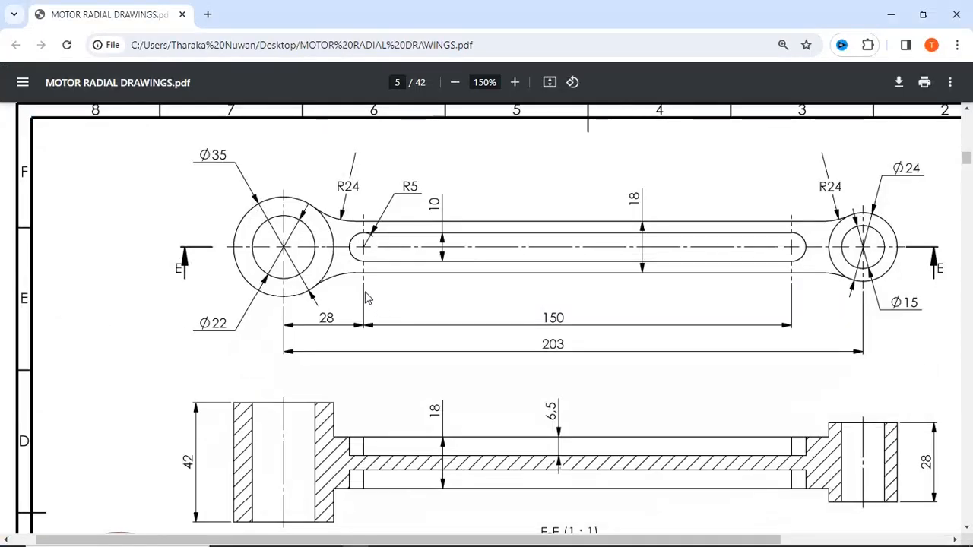
scroll(500, 402, down, 2)
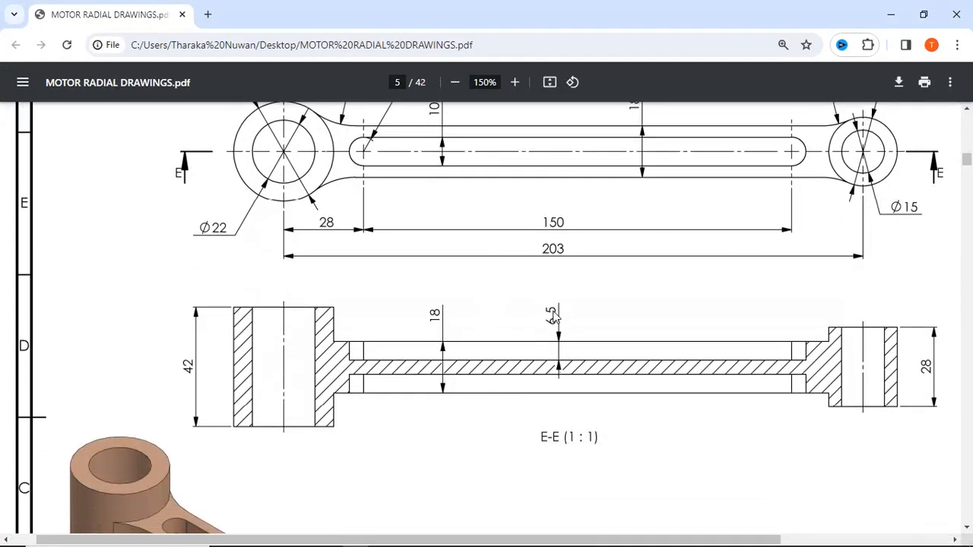
key(alt+Tab)
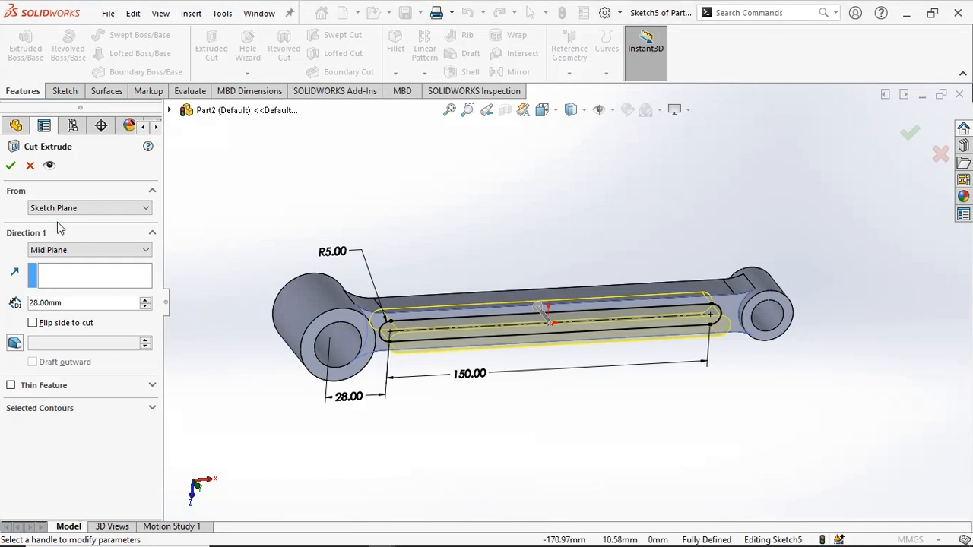
click(53, 251)
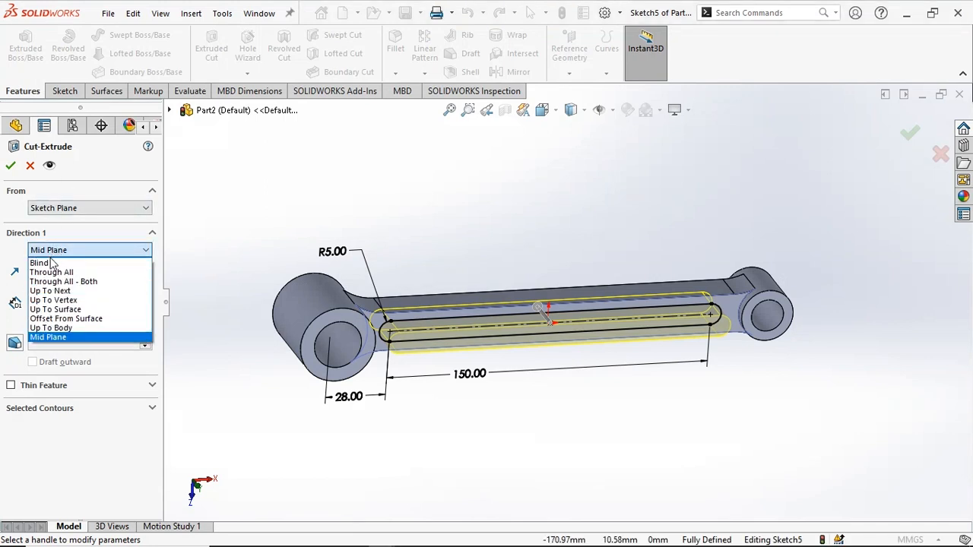
click(46, 263)
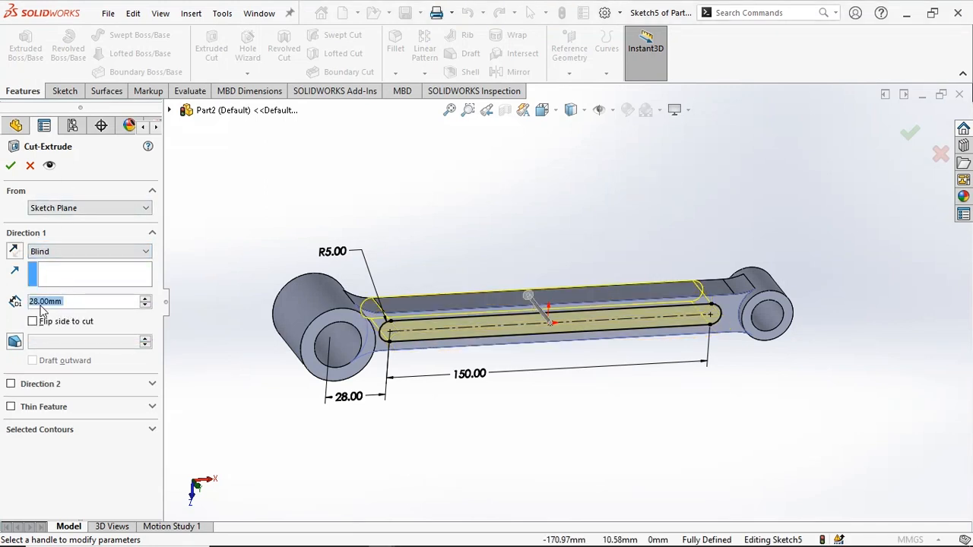
text(6.5)
key(Return)
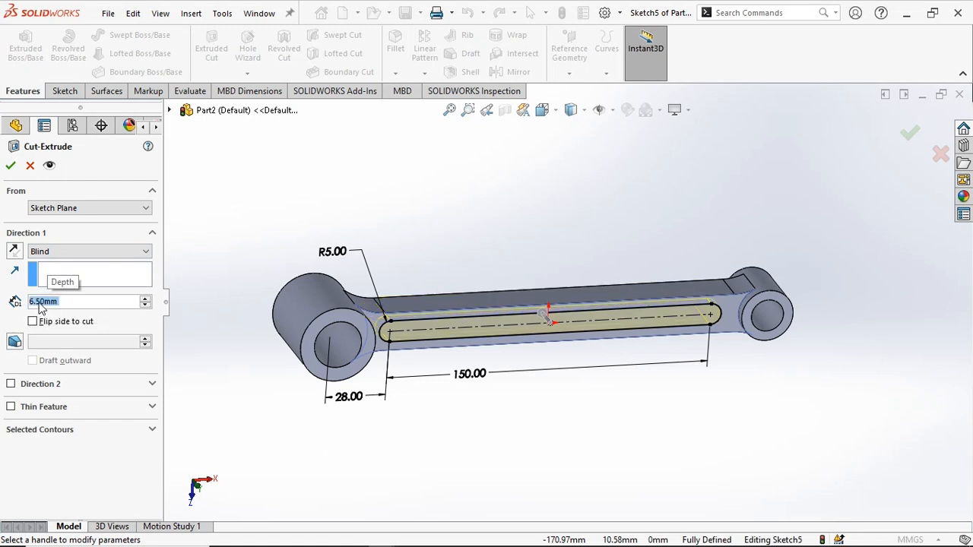
middle_drag(476, 233, 238, 308)
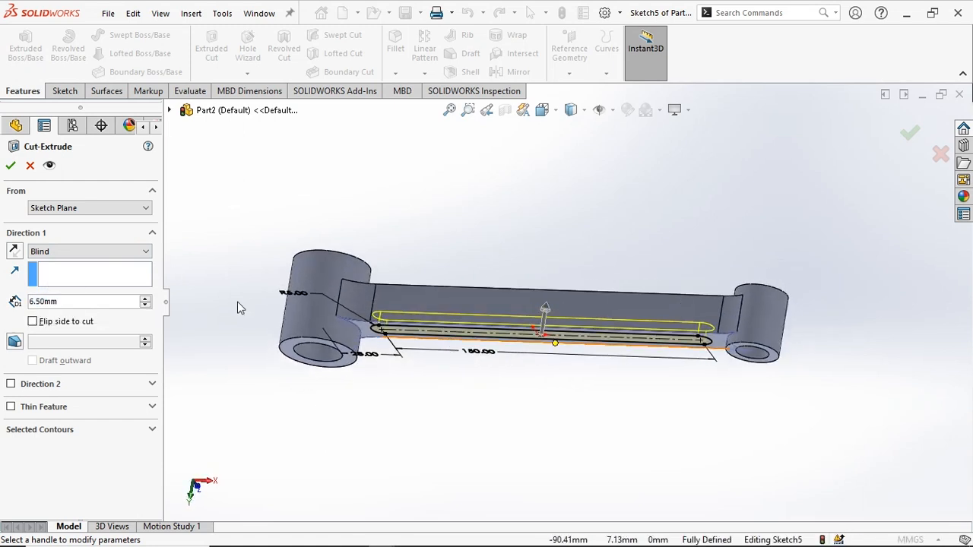
click(11, 168)
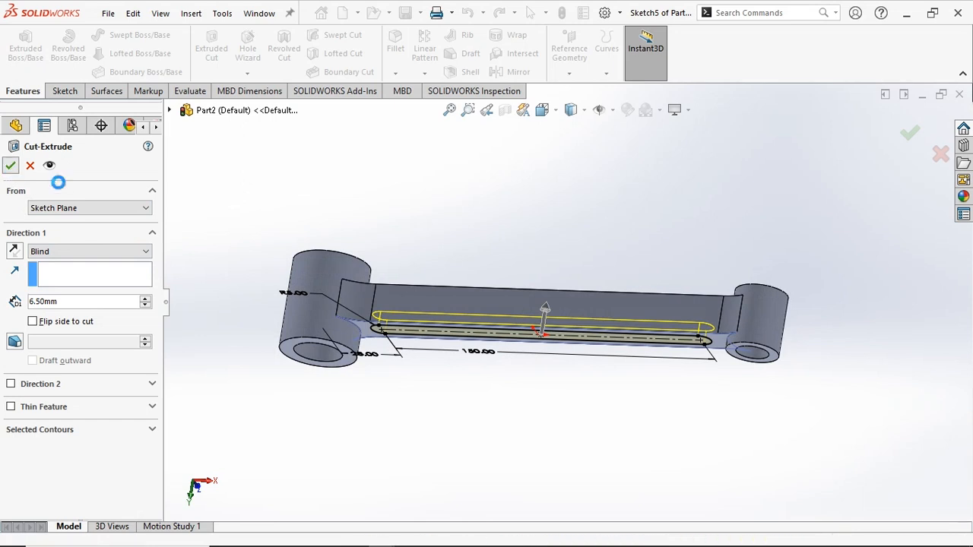
click(491, 441)
Mirror the slot cut about the Top Plane onto the shank's opposite face.
middle_drag(495, 437, 495, 287)
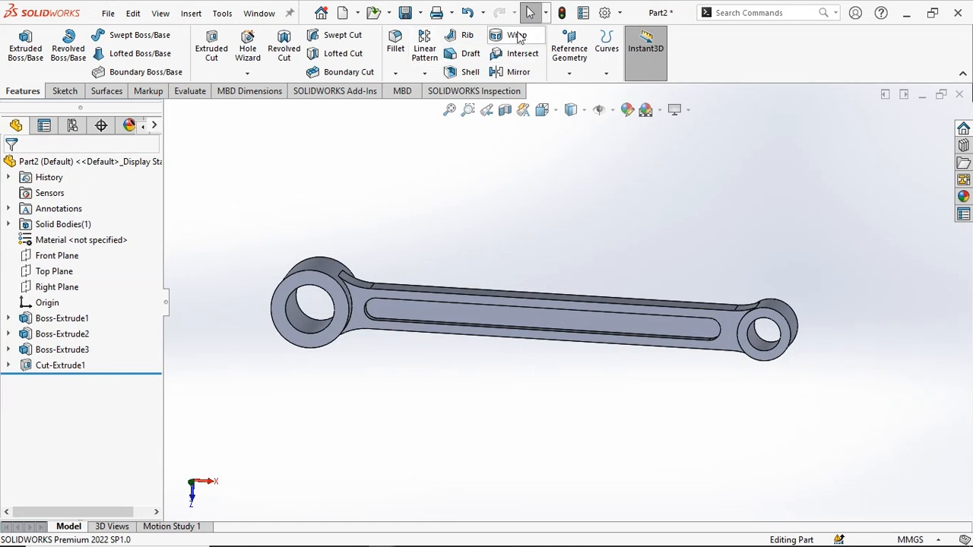
click(520, 71)
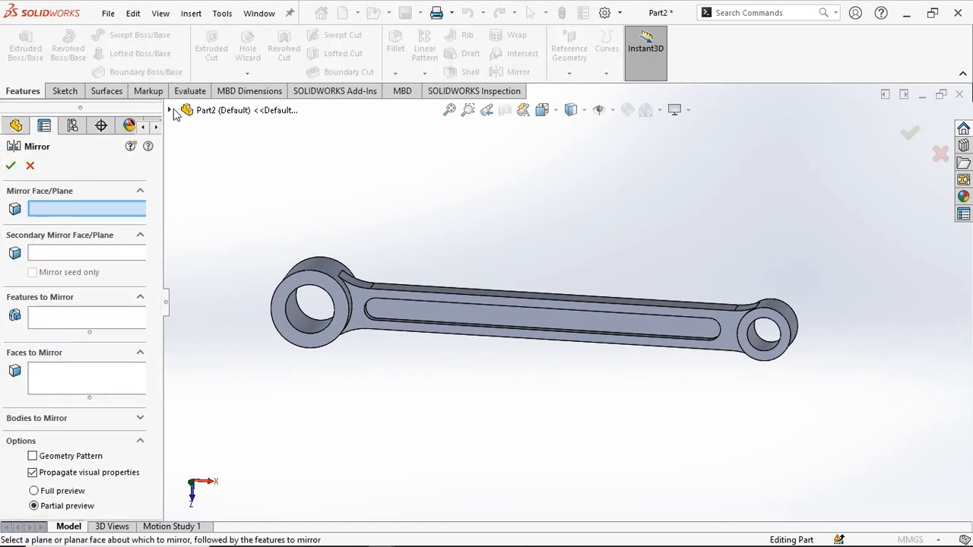
click(170, 110)
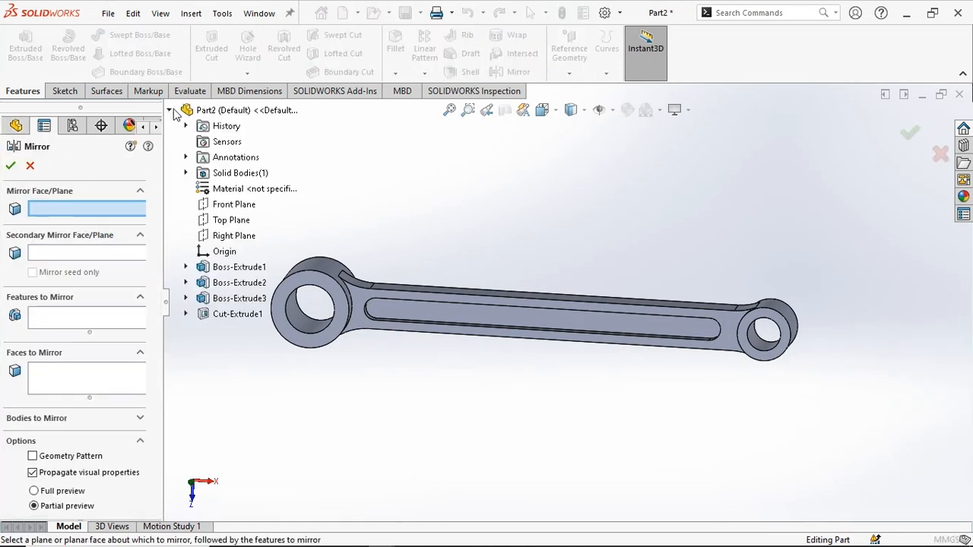
click(232, 220)
click(97, 315)
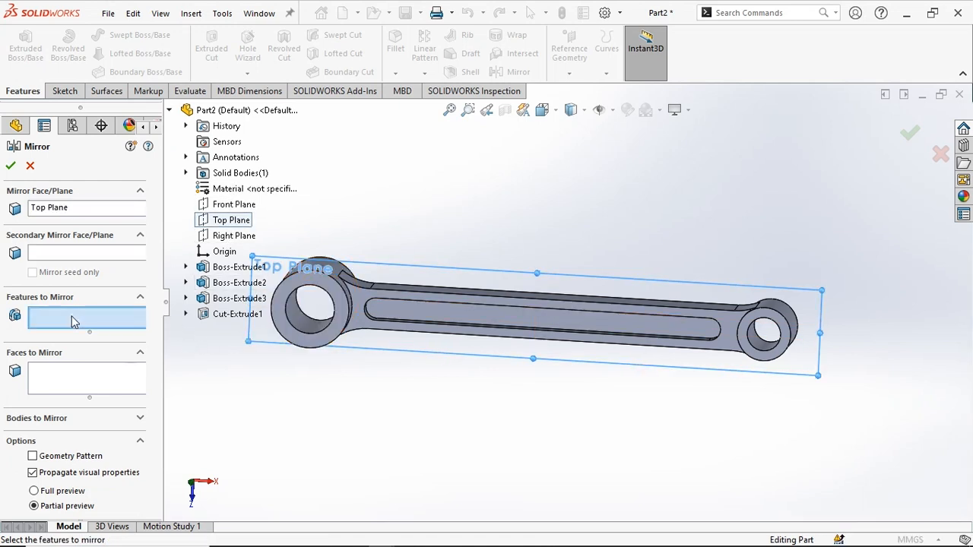
click(228, 314)
middle_drag(606, 451, 522, 456)
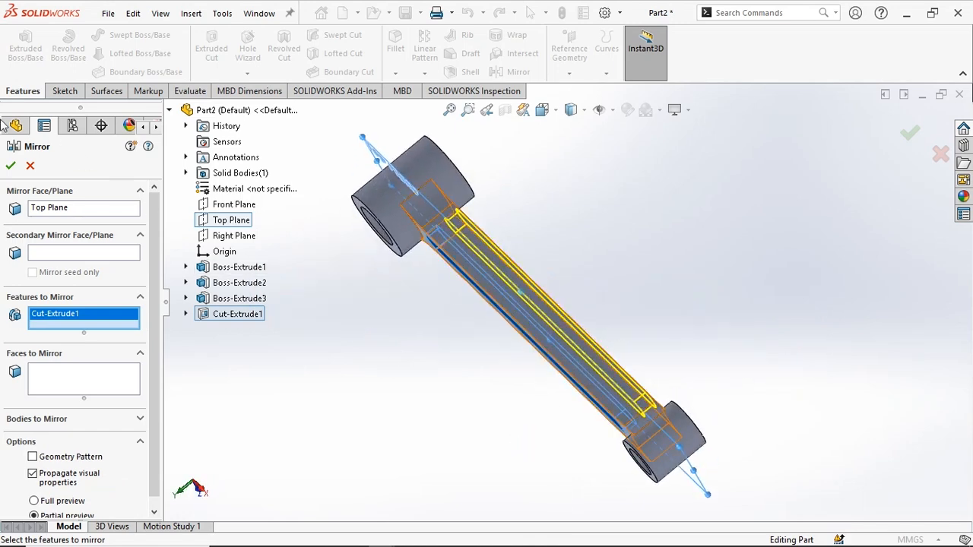
click(11, 165)
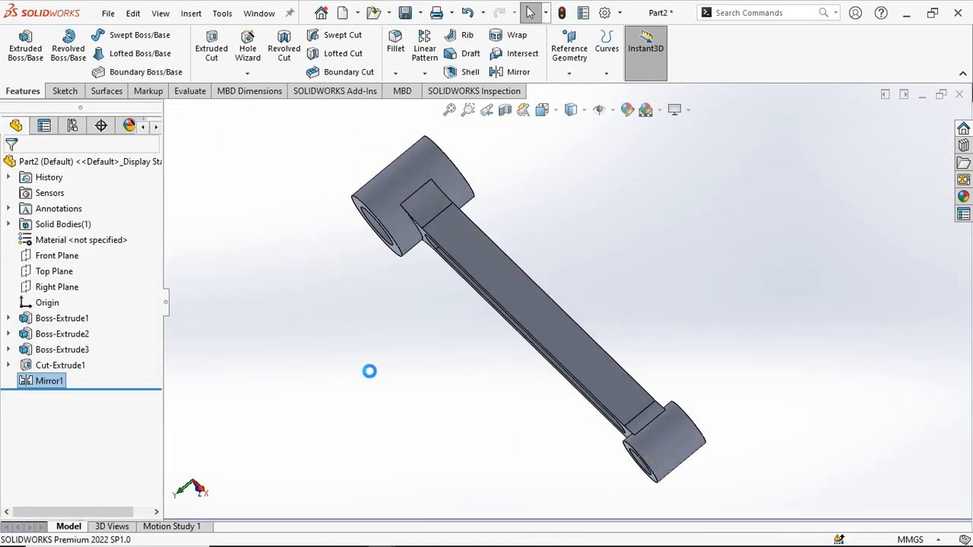
Check the rod against the section and isometric views in the PDF drawing and apply a dark orange standard colour to the whole part.
middle_drag(415, 369, 452, 263)
key(alt+Tab)
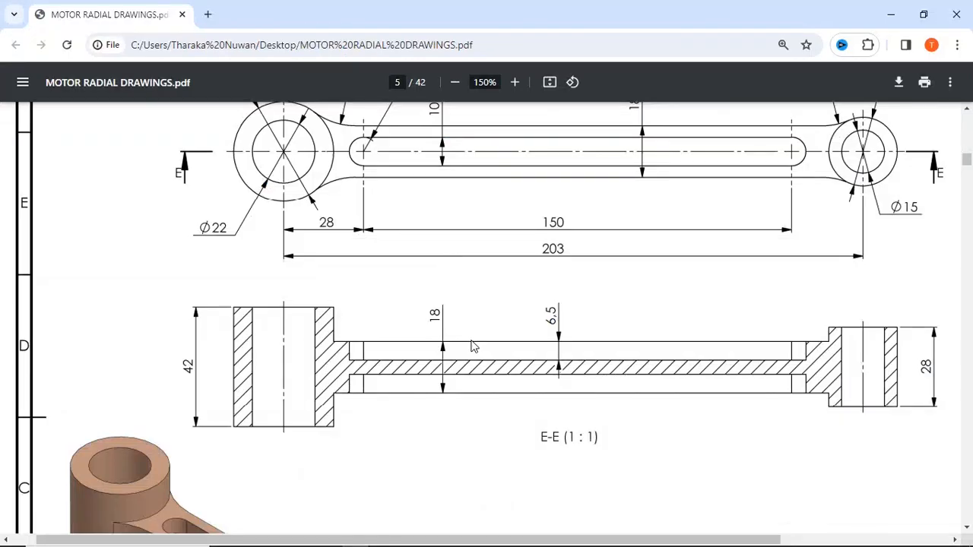
scroll(638, 383, up, 1)
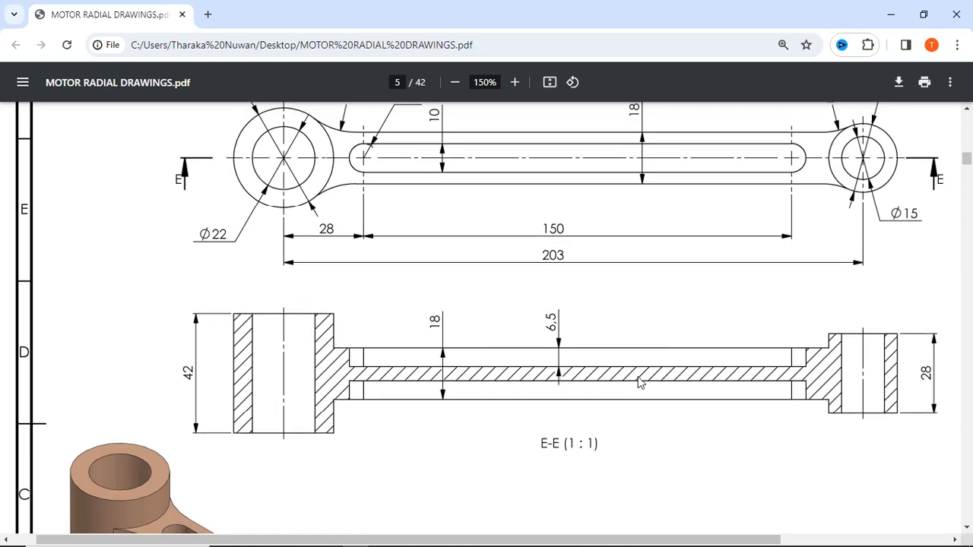
scroll(639, 382, down, 2)
scroll(639, 382, down, 2)
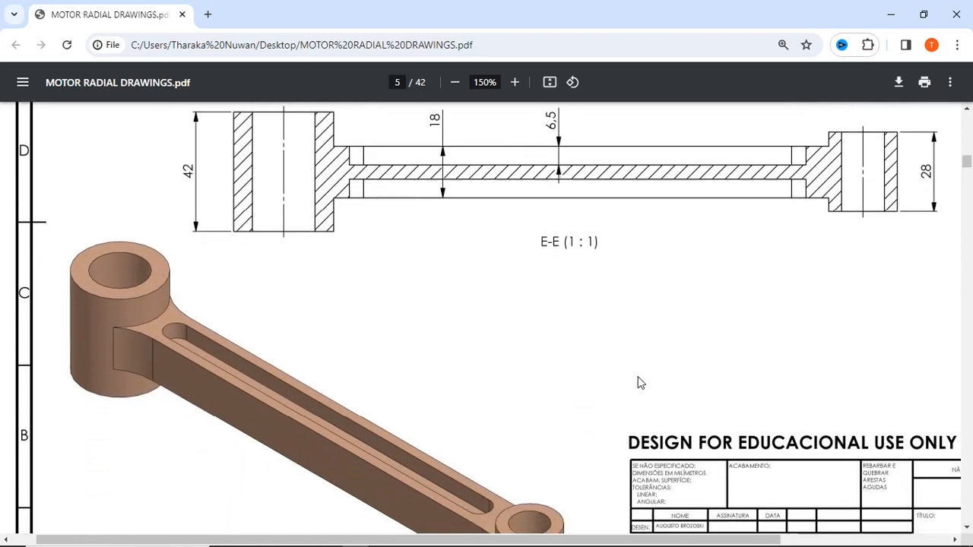
key(alt+Tab)
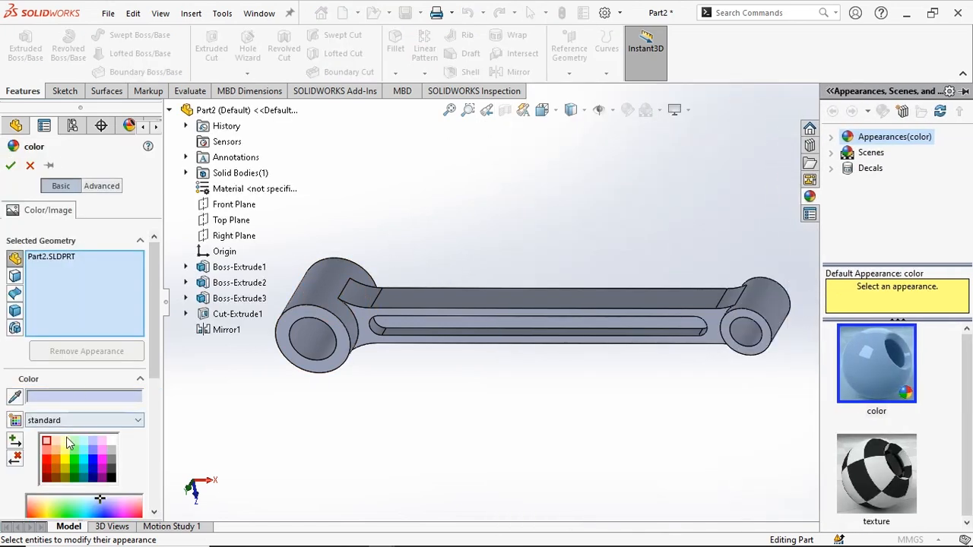
click(59, 461)
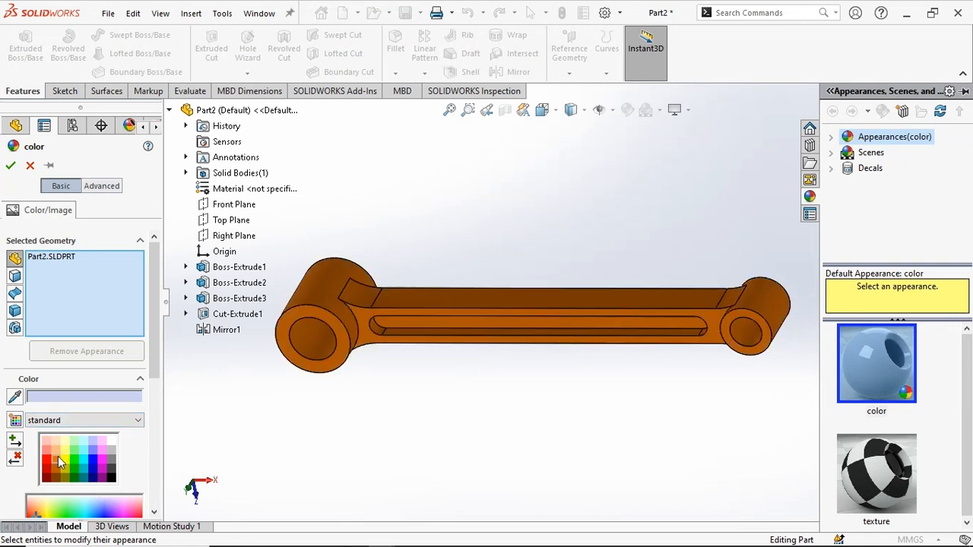
click(10, 165)
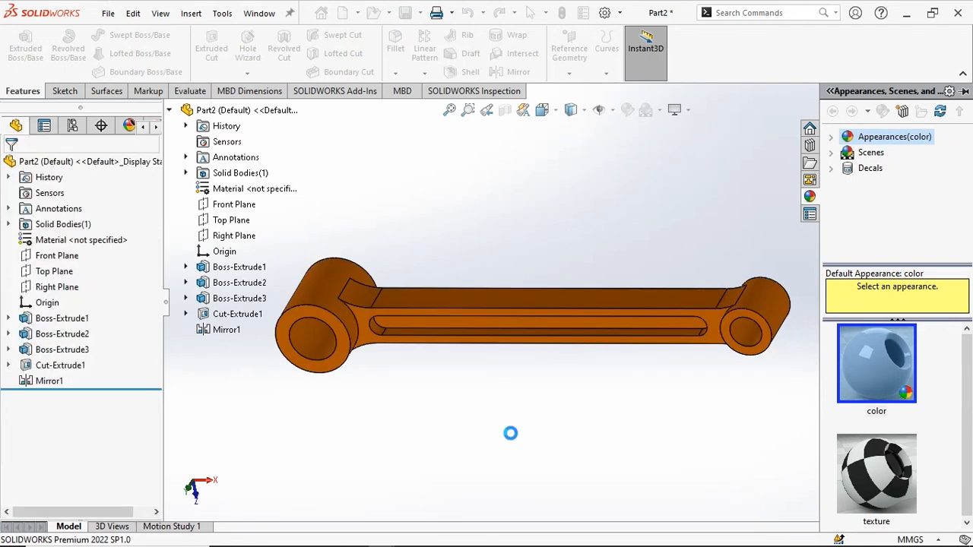
middle_drag(567, 418, 570, 440)
Turn on RealView Graphics and view the finished rod at an angle showing both bosses and the slot.
click(688, 112)
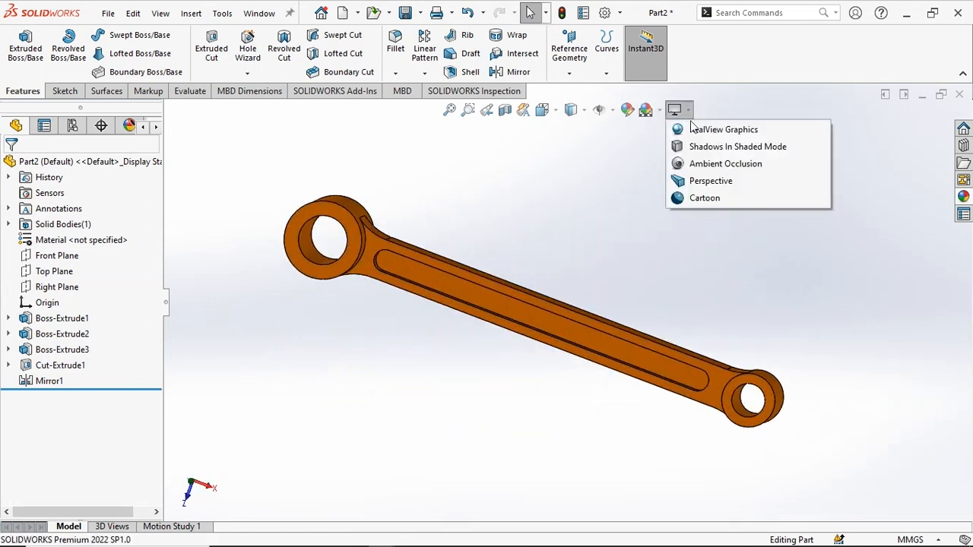
click(684, 130)
middle_drag(580, 256, 531, 198)
click(553, 113)
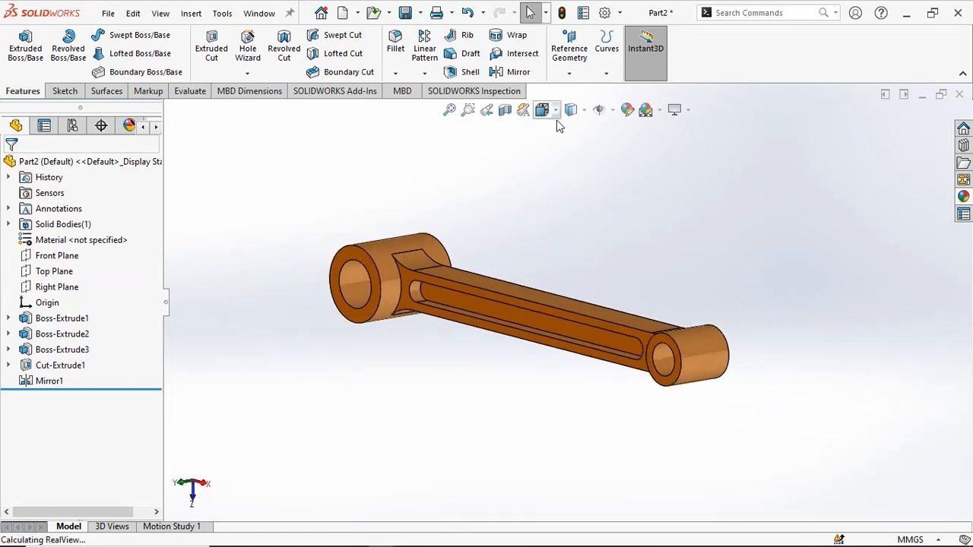
click(624, 152)
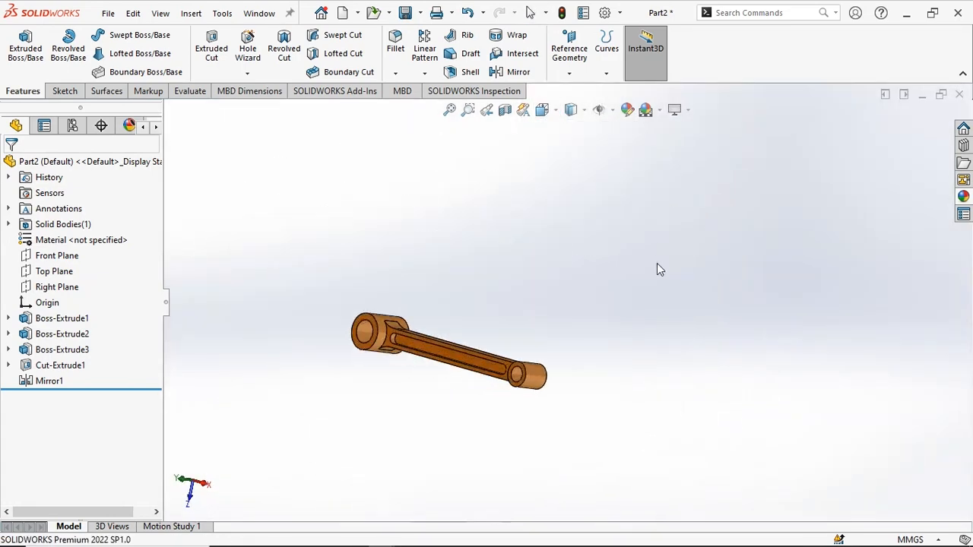